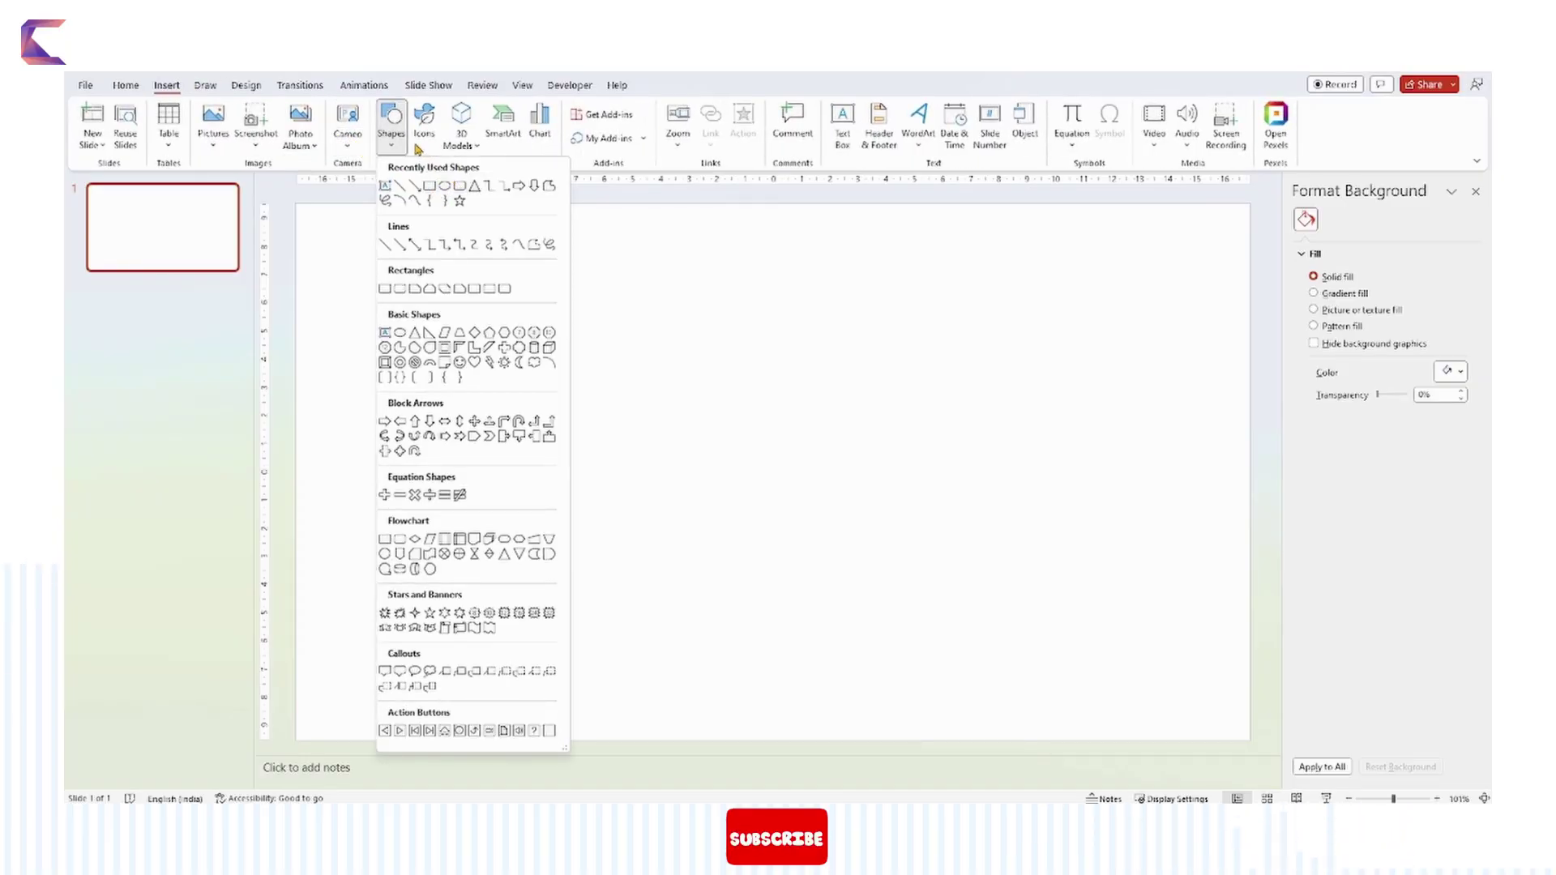
# Fill the slide with the purple wave stock image found by searching 'background'.
pyautogui.click(214, 136)
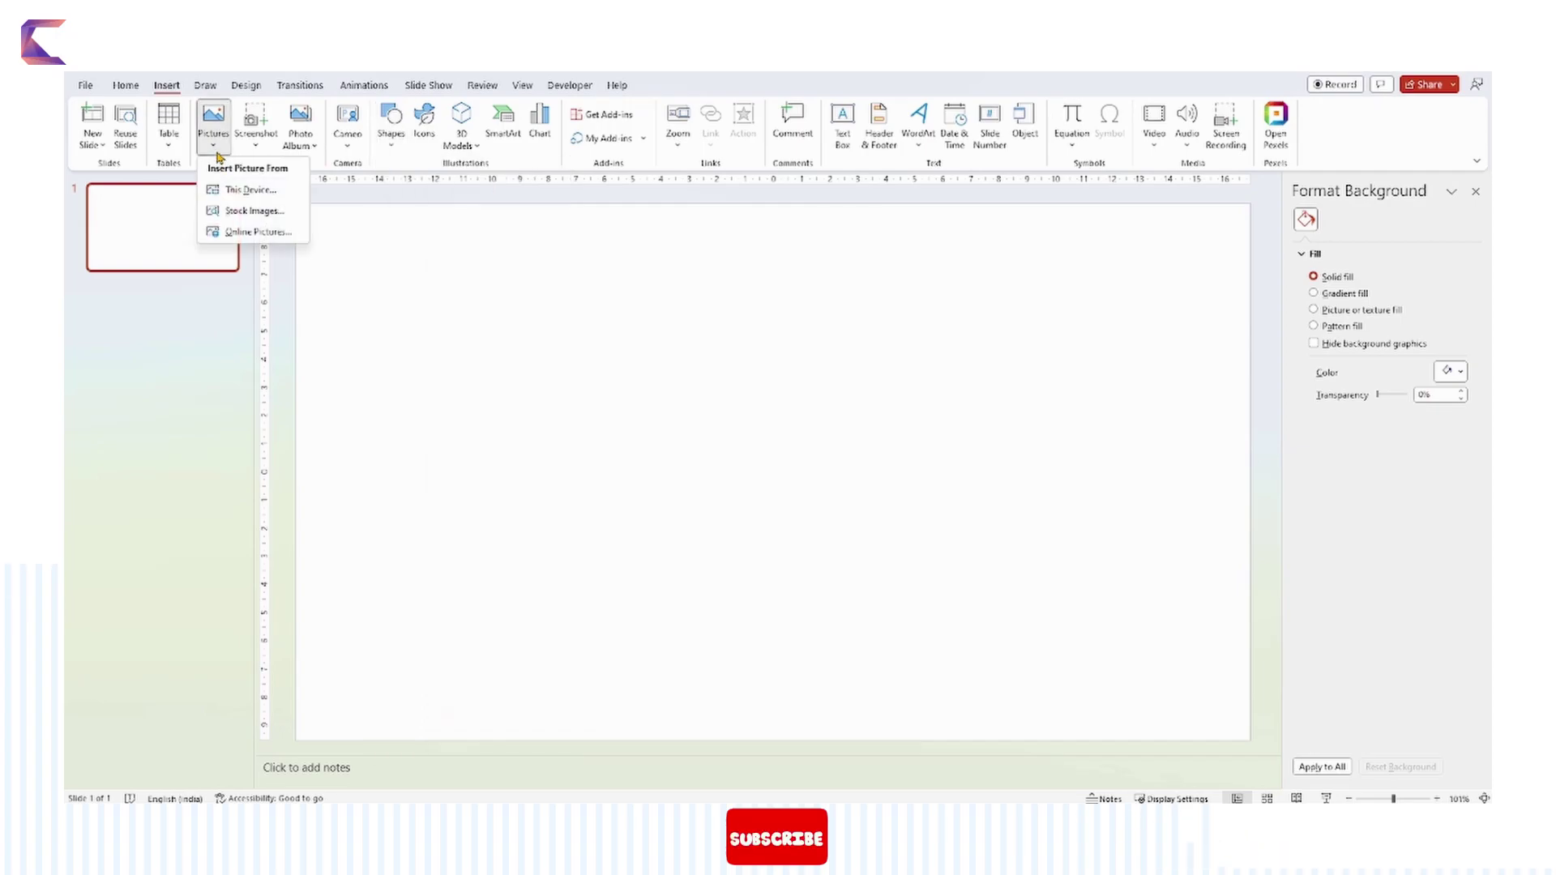
pyautogui.click(258, 210)
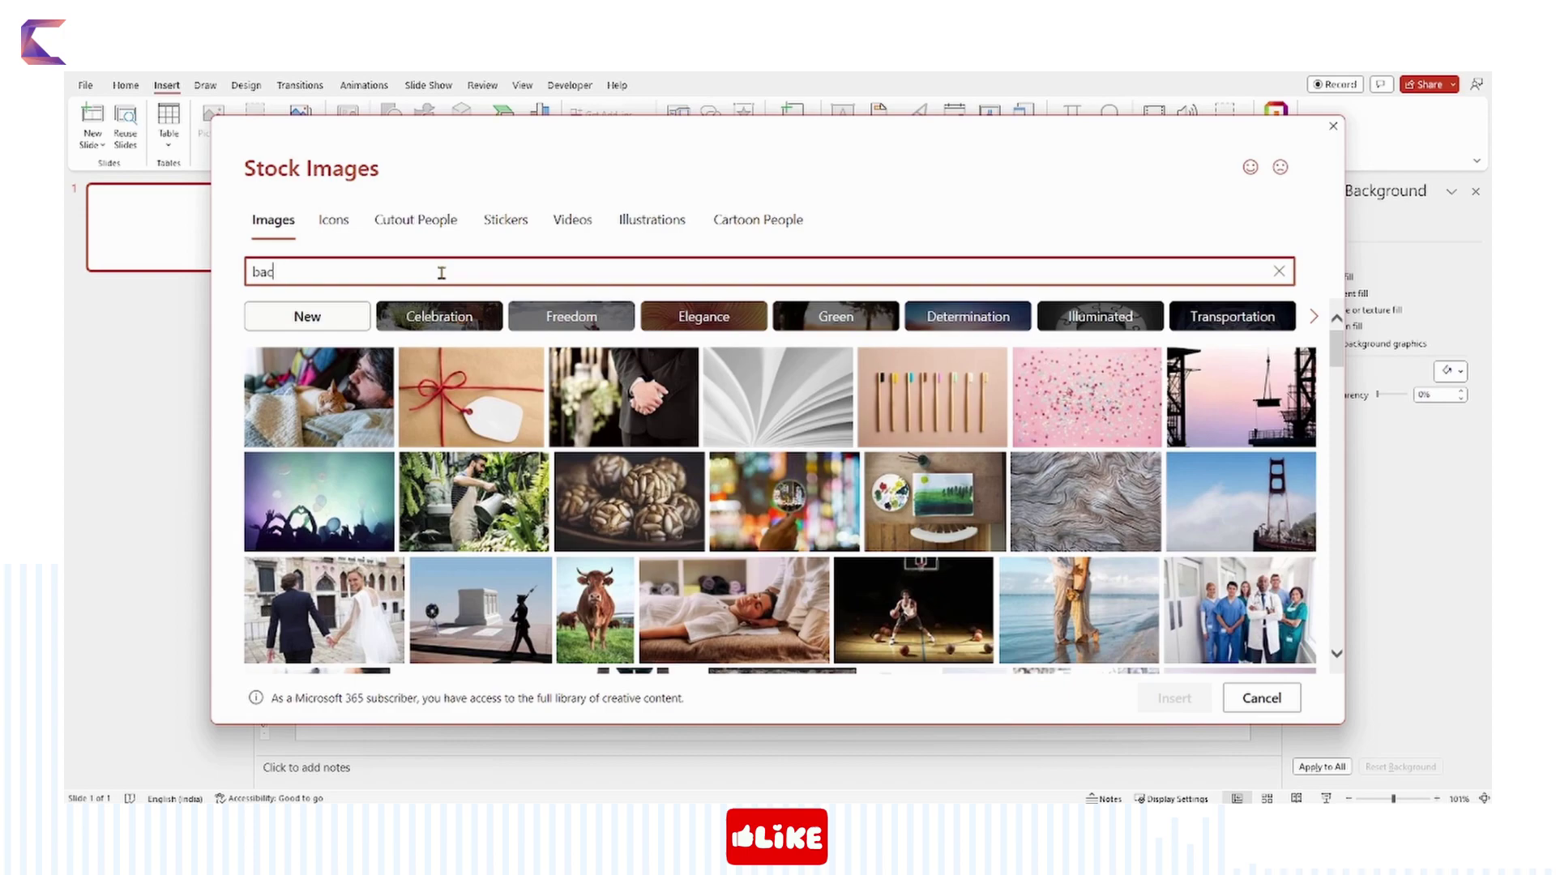
pyautogui.press('Return')
pyautogui.click(1094, 559)
pyautogui.click(1167, 697)
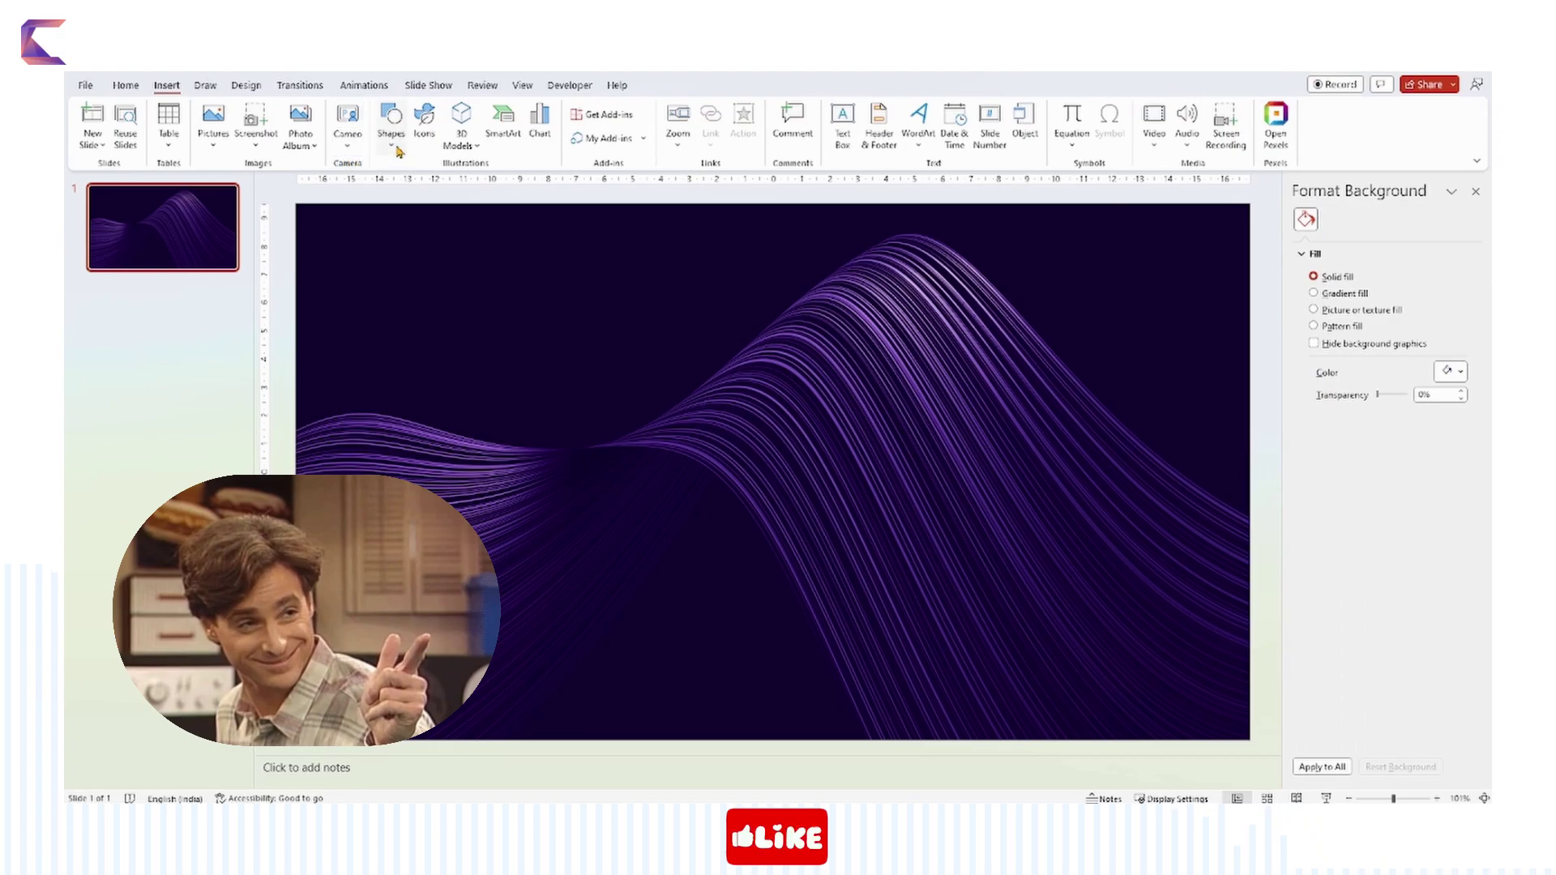
pyautogui.click(398, 150)
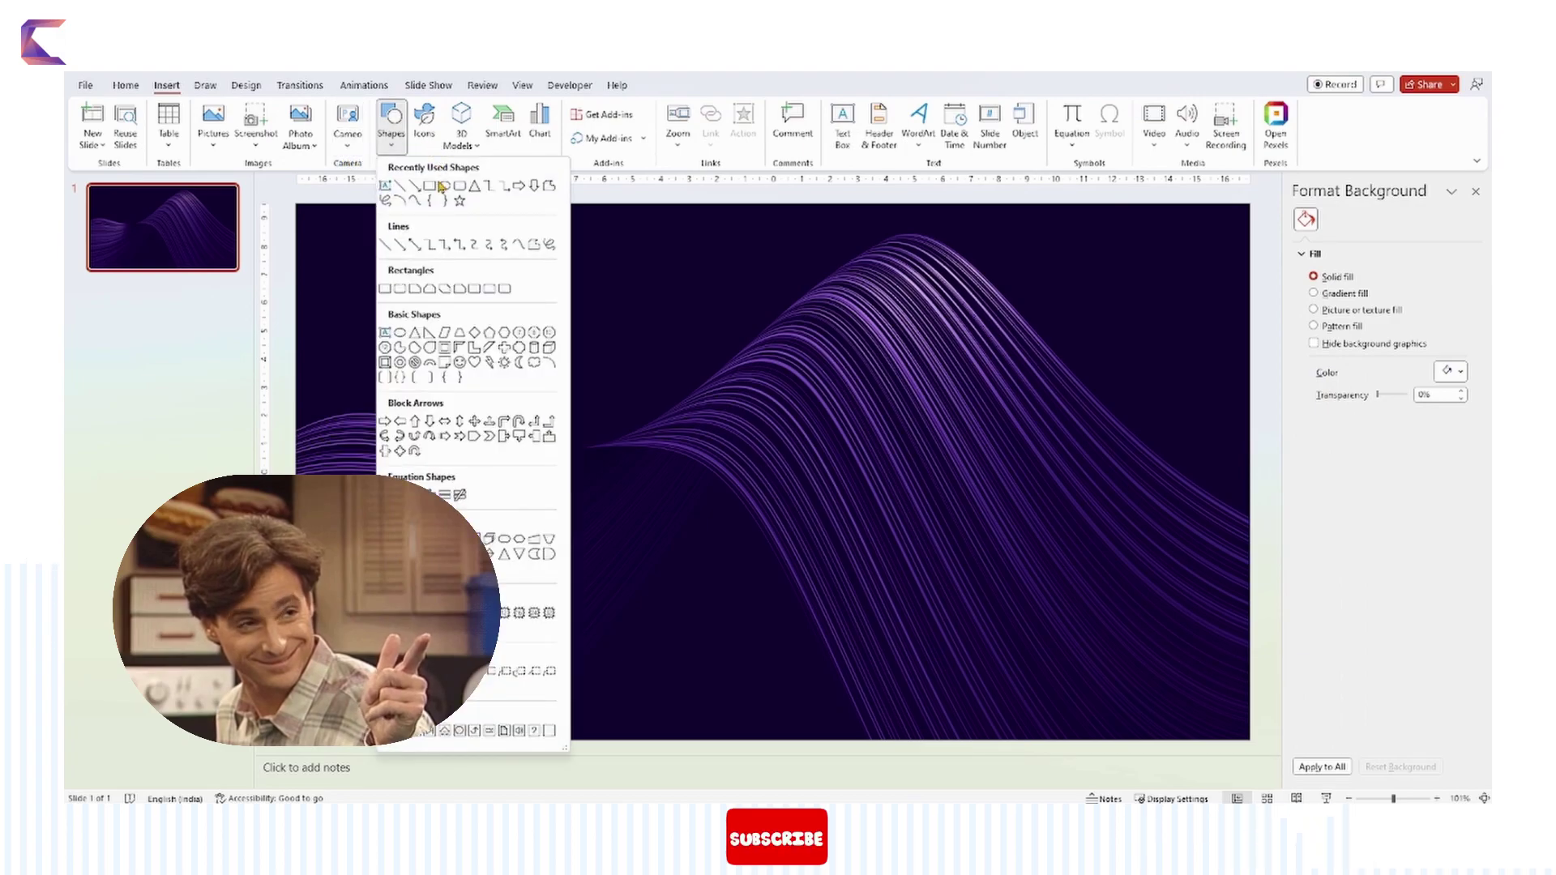
# Draw a tall rounded rectangle on the left with smaller corners, white fill and no outline.
pyautogui.click(399, 290)
pyautogui.moveTo(458, 268); pyautogui.dragTo(702, 705)
pyautogui.moveTo(503, 269); pyautogui.dragTo(477, 268)
pyautogui.click(653, 109)
pyautogui.click(604, 134)
pyautogui.click(1327, 458)
pyautogui.click(1314, 479)
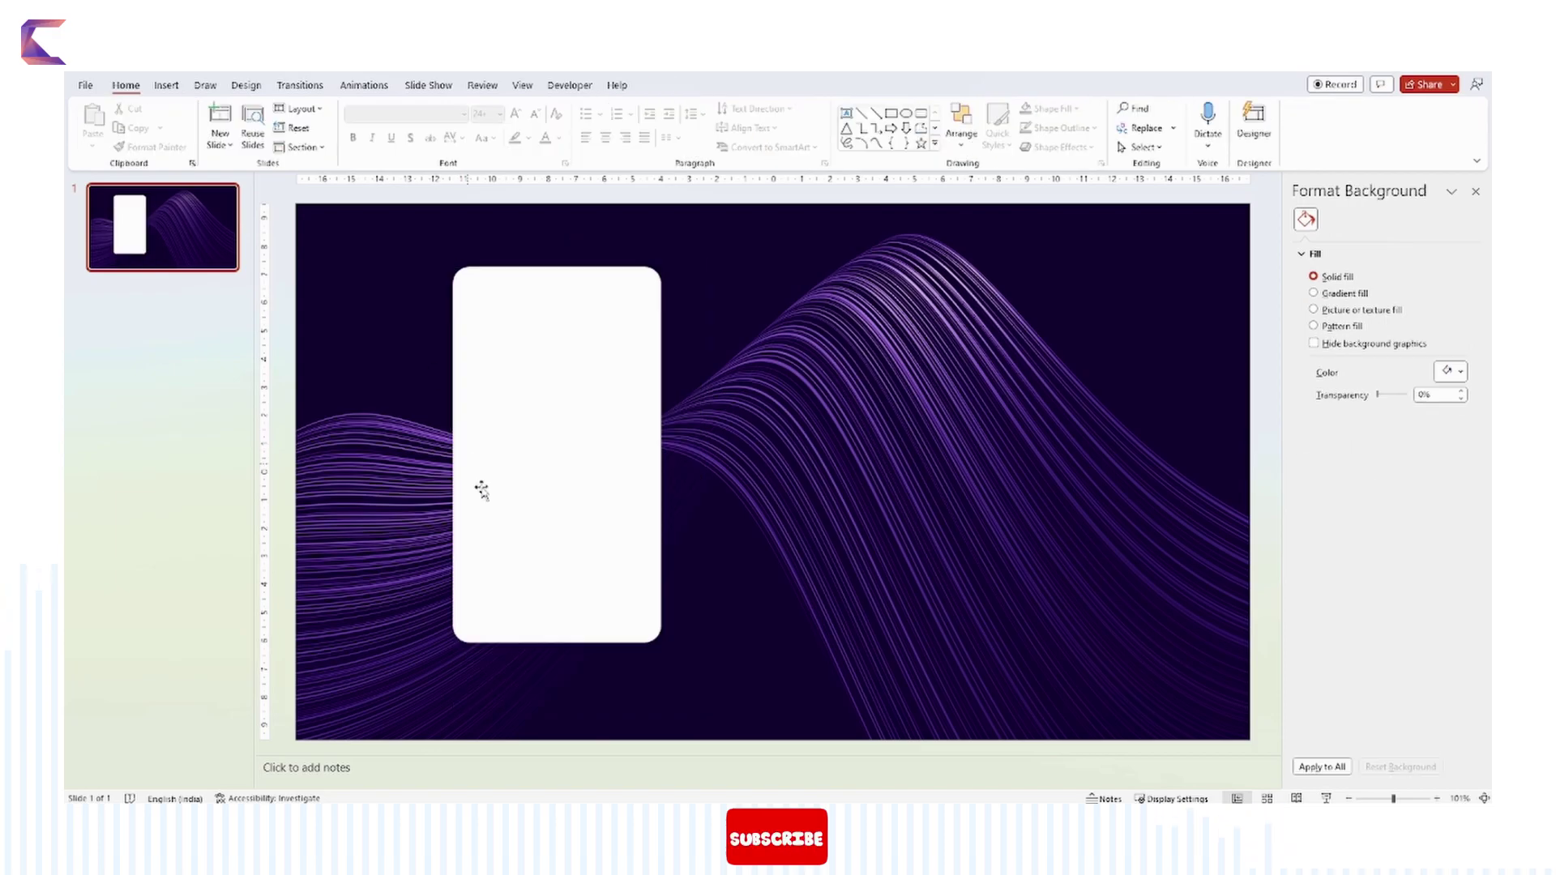
# Duplicate the white card, give the copy a gradient fill and align it over the original.
pyautogui.click(481, 490)
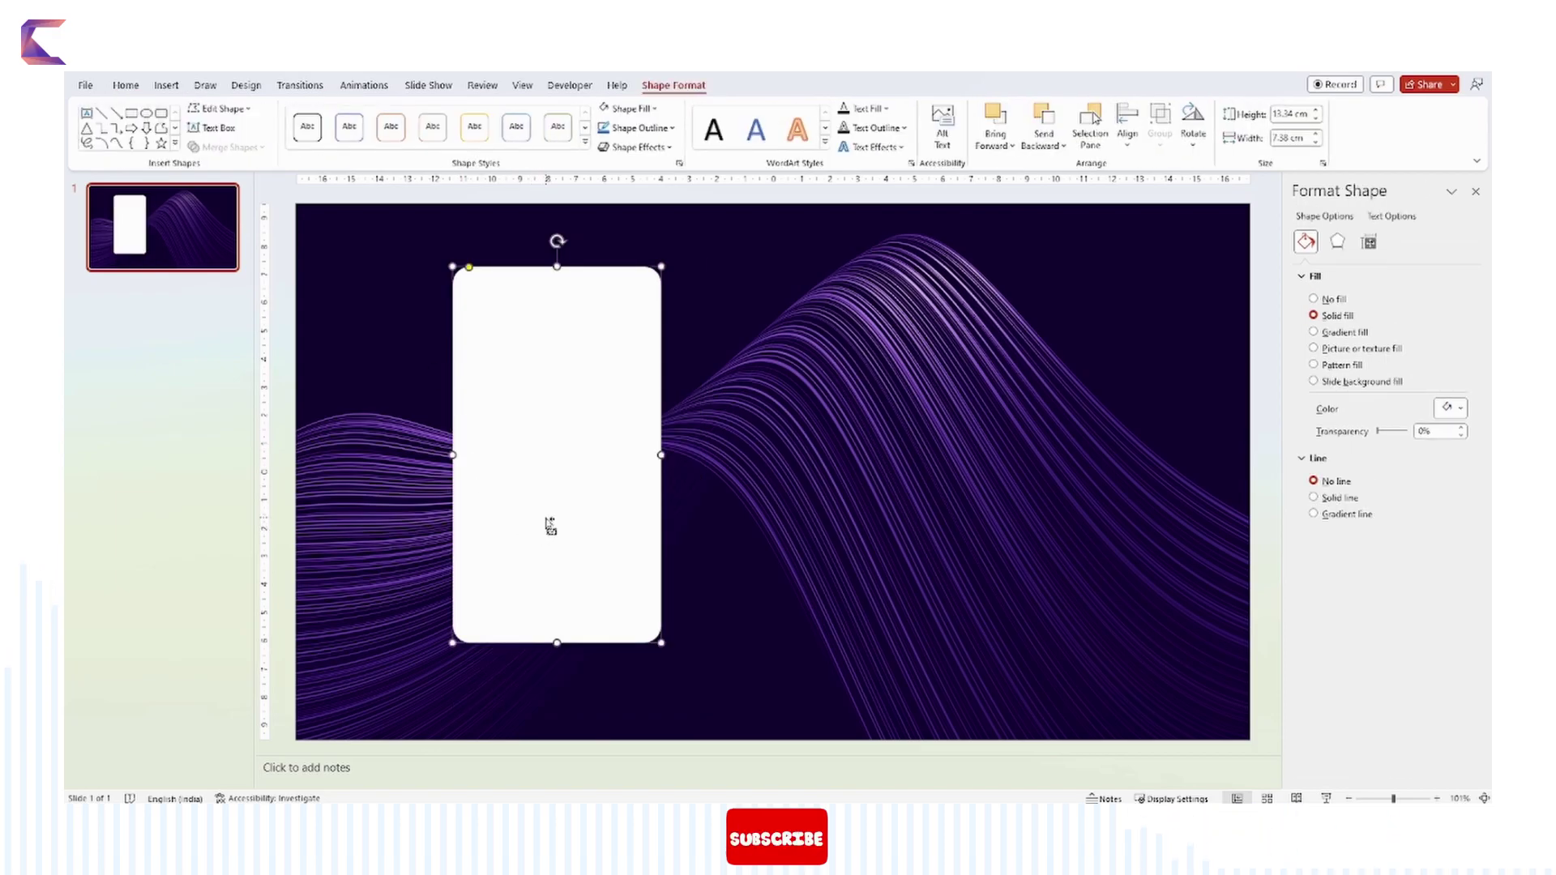
pyautogui.hotkey('ctrl', 'd')
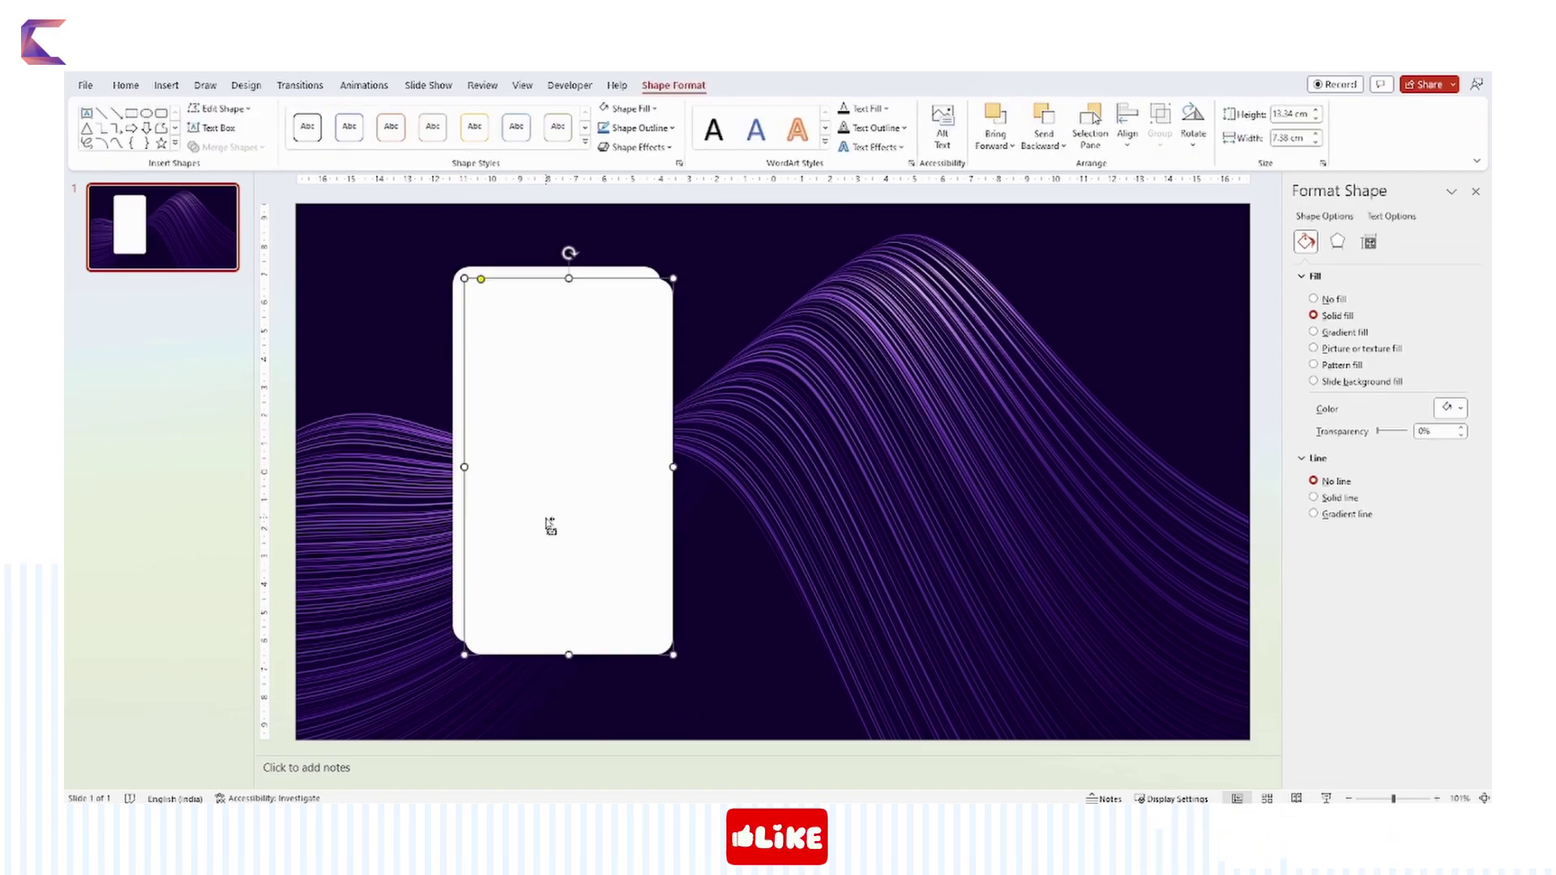
pyautogui.click(1344, 333)
pyautogui.moveTo(604, 455); pyautogui.dragTo(590, 440)
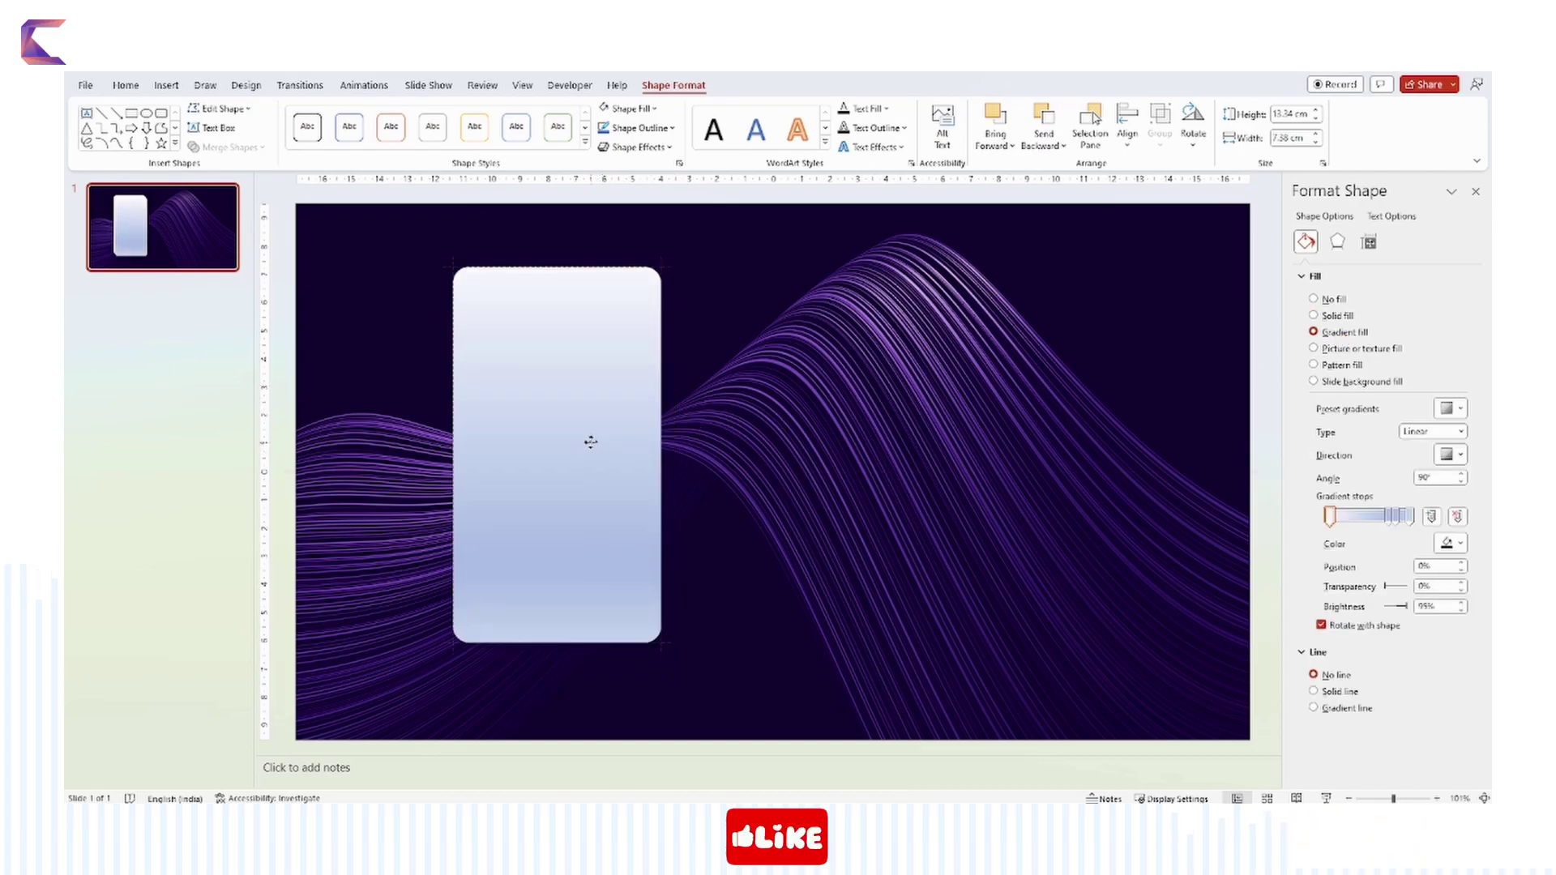
pyautogui.click(178, 88)
# Draw an oval over the top of the card and select it together with the card.
pyautogui.click(391, 130)
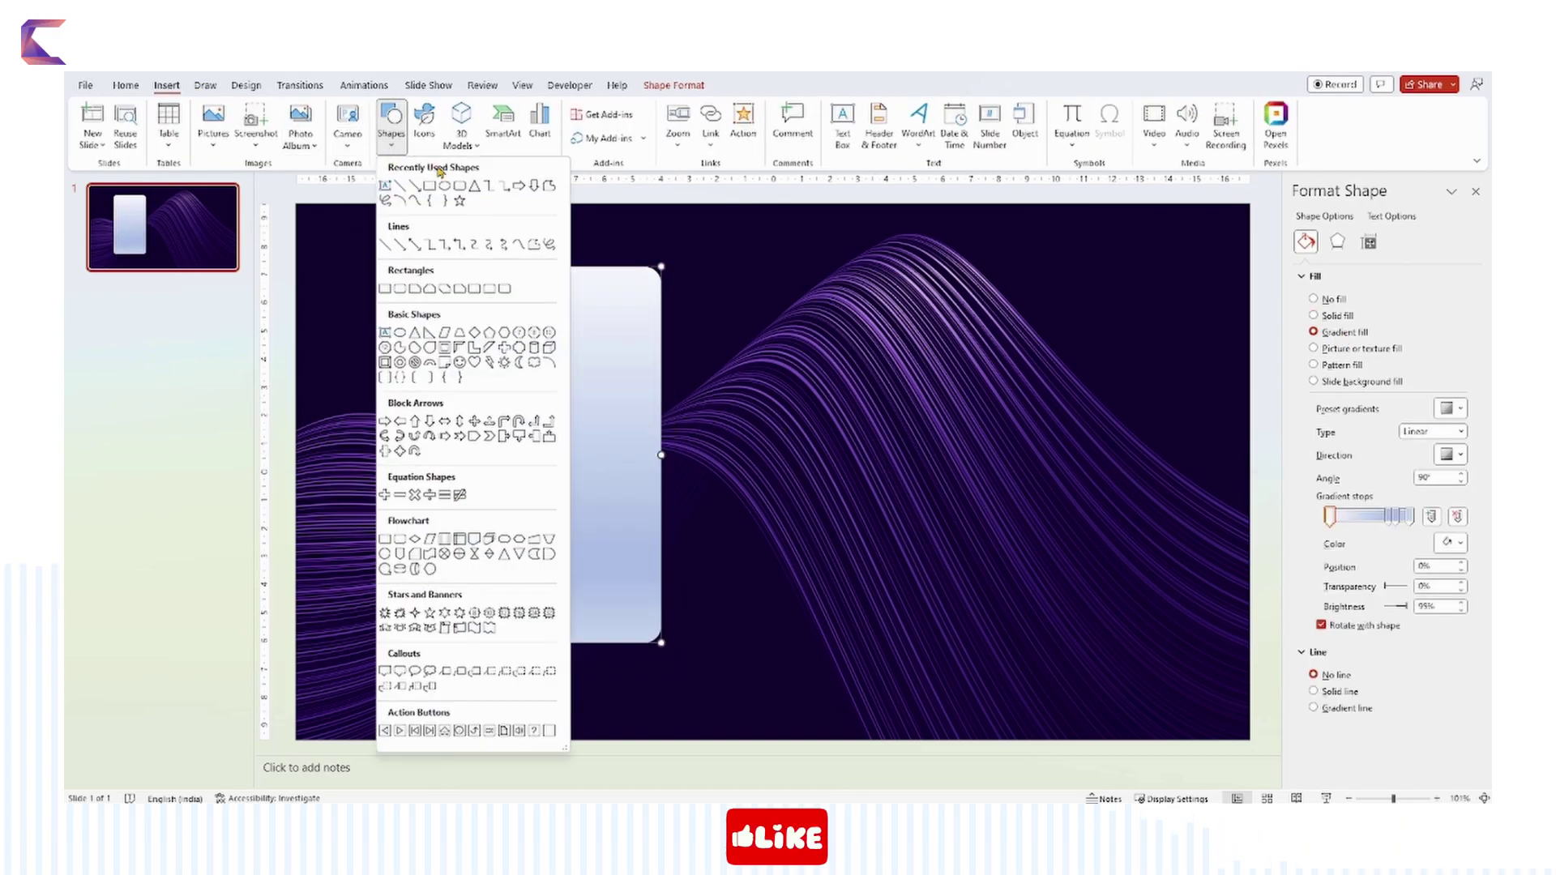
pyautogui.click(444, 185)
pyautogui.moveTo(346, 241)
pyautogui.mouseDown()
pyautogui.moveTo(695, 581)
pyautogui.moveTo(768, 516)
pyautogui.mouseUp()
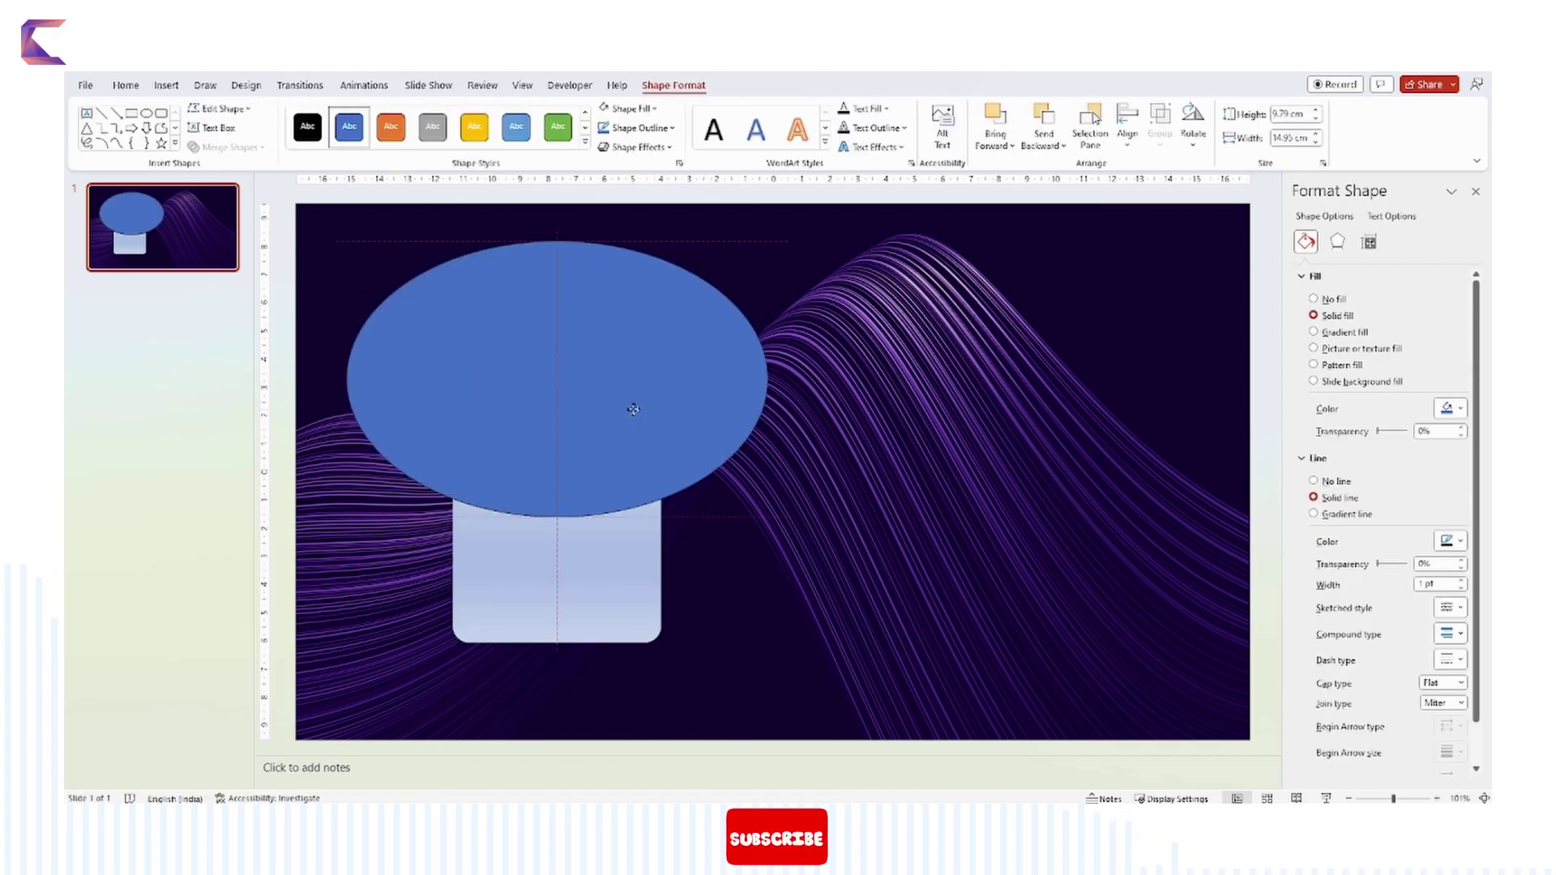
pyautogui.keyDown('shift'); pyautogui.click(597, 583); pyautogui.keyUp('shift')
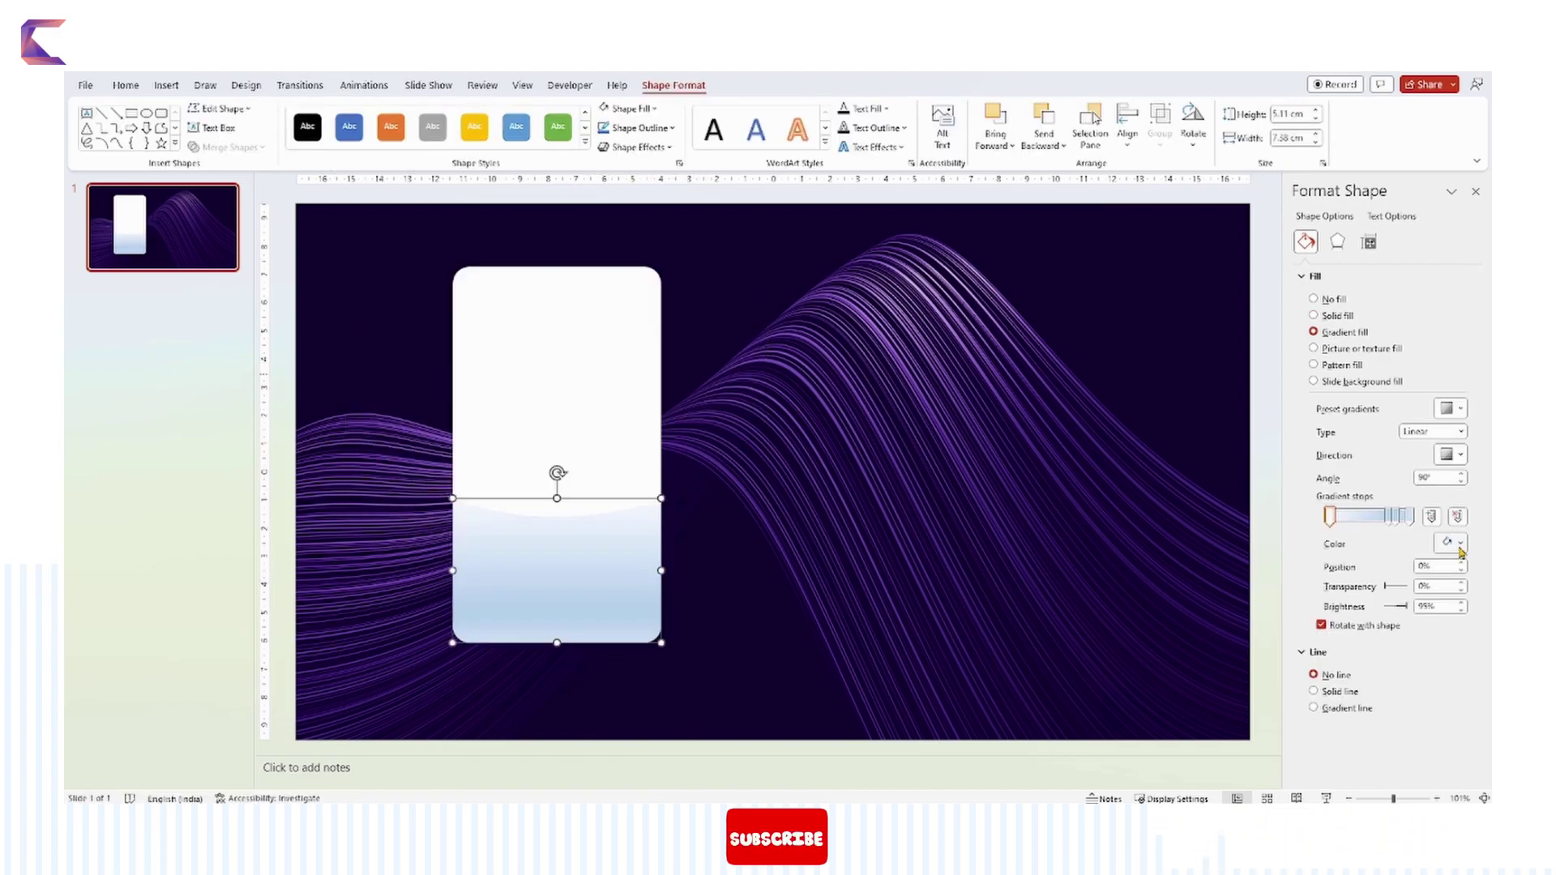
# Try several colours for the first gradient stop, then close the picker leaving it unchanged.
pyautogui.click(1459, 548)
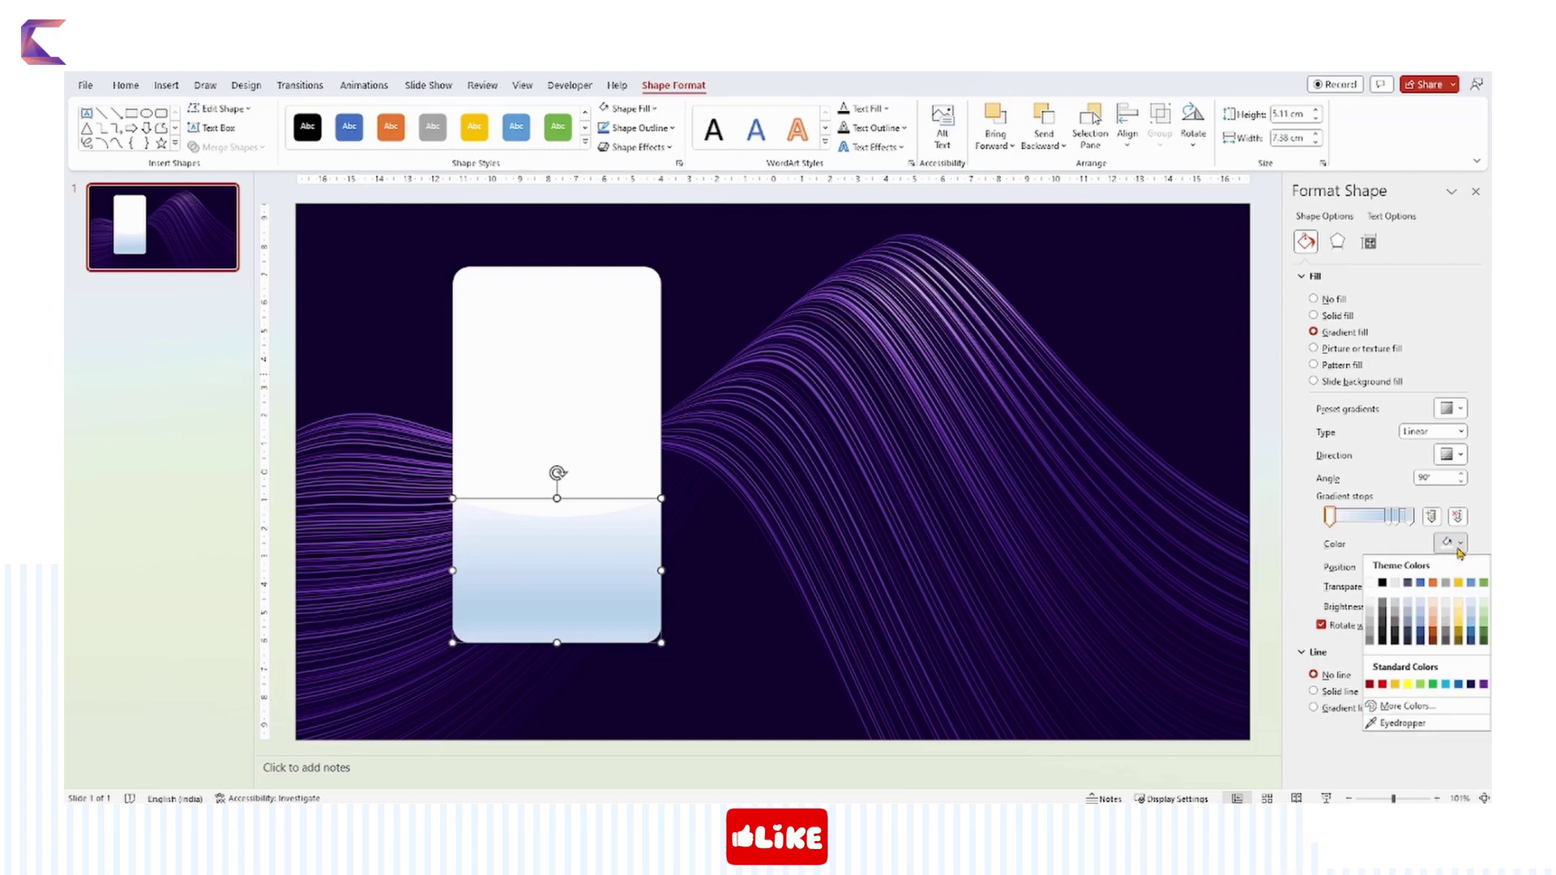
pyautogui.click(1410, 706)
pyautogui.click(565, 232)
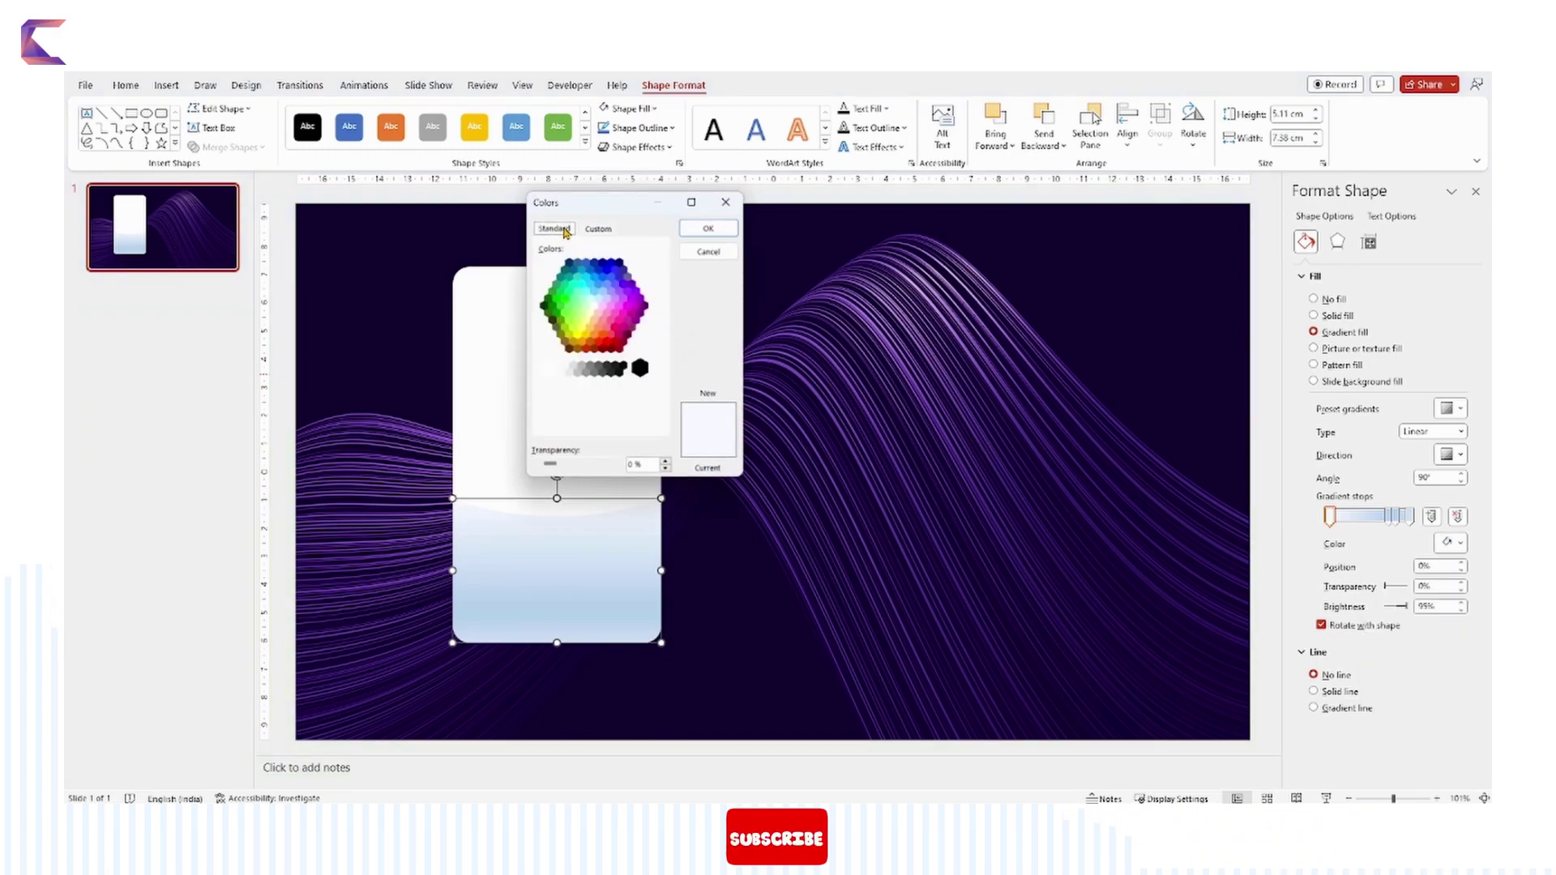
pyautogui.click(600, 278)
pyautogui.click(582, 280)
pyautogui.click(557, 293)
pyautogui.click(589, 298)
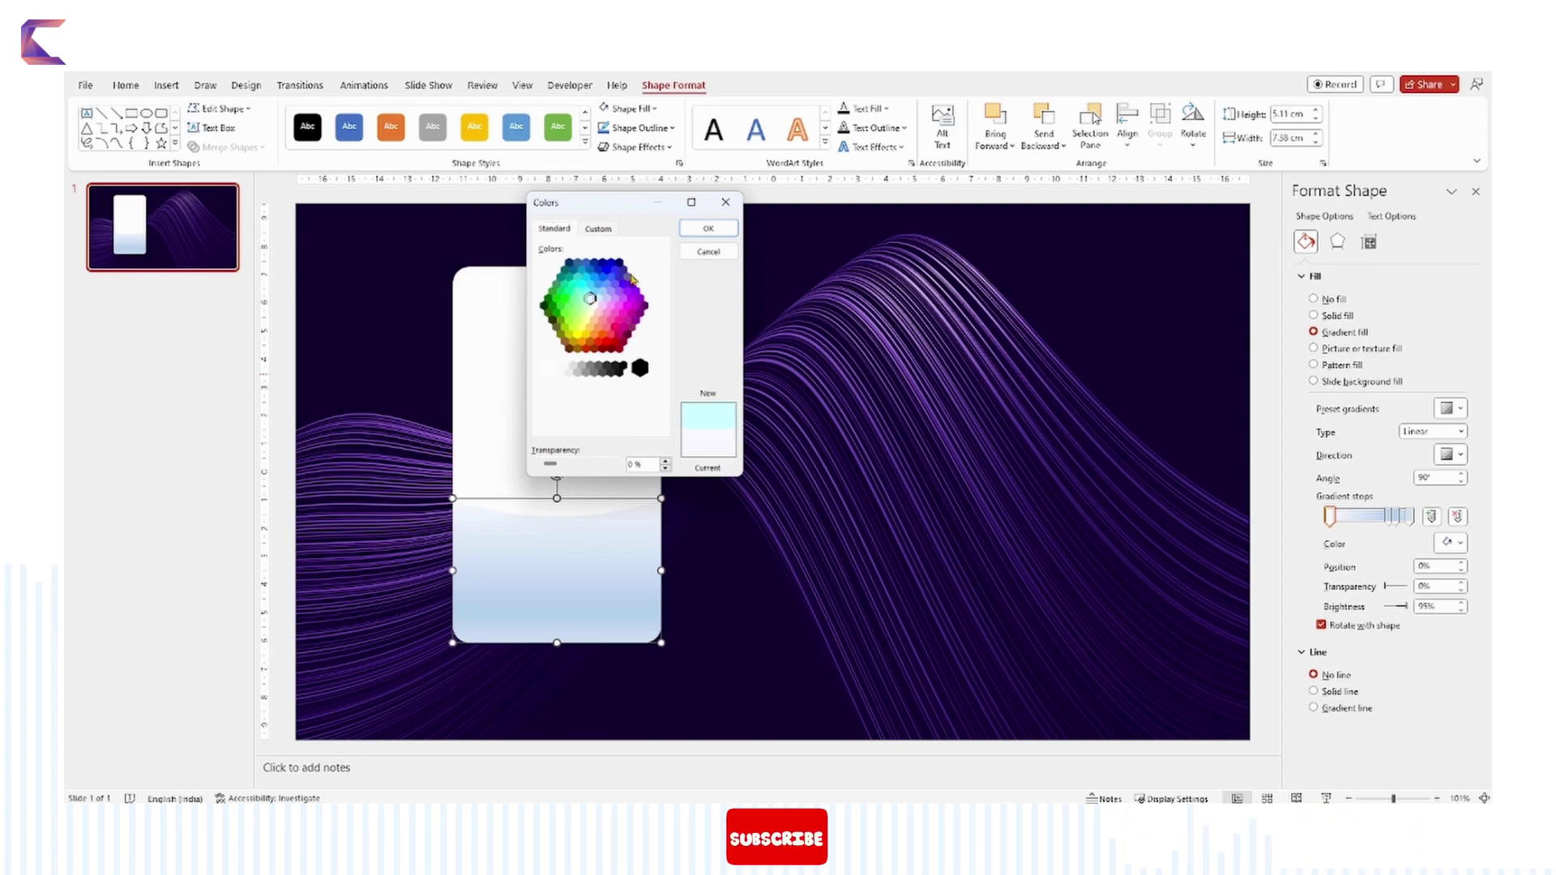
pyautogui.click(708, 252)
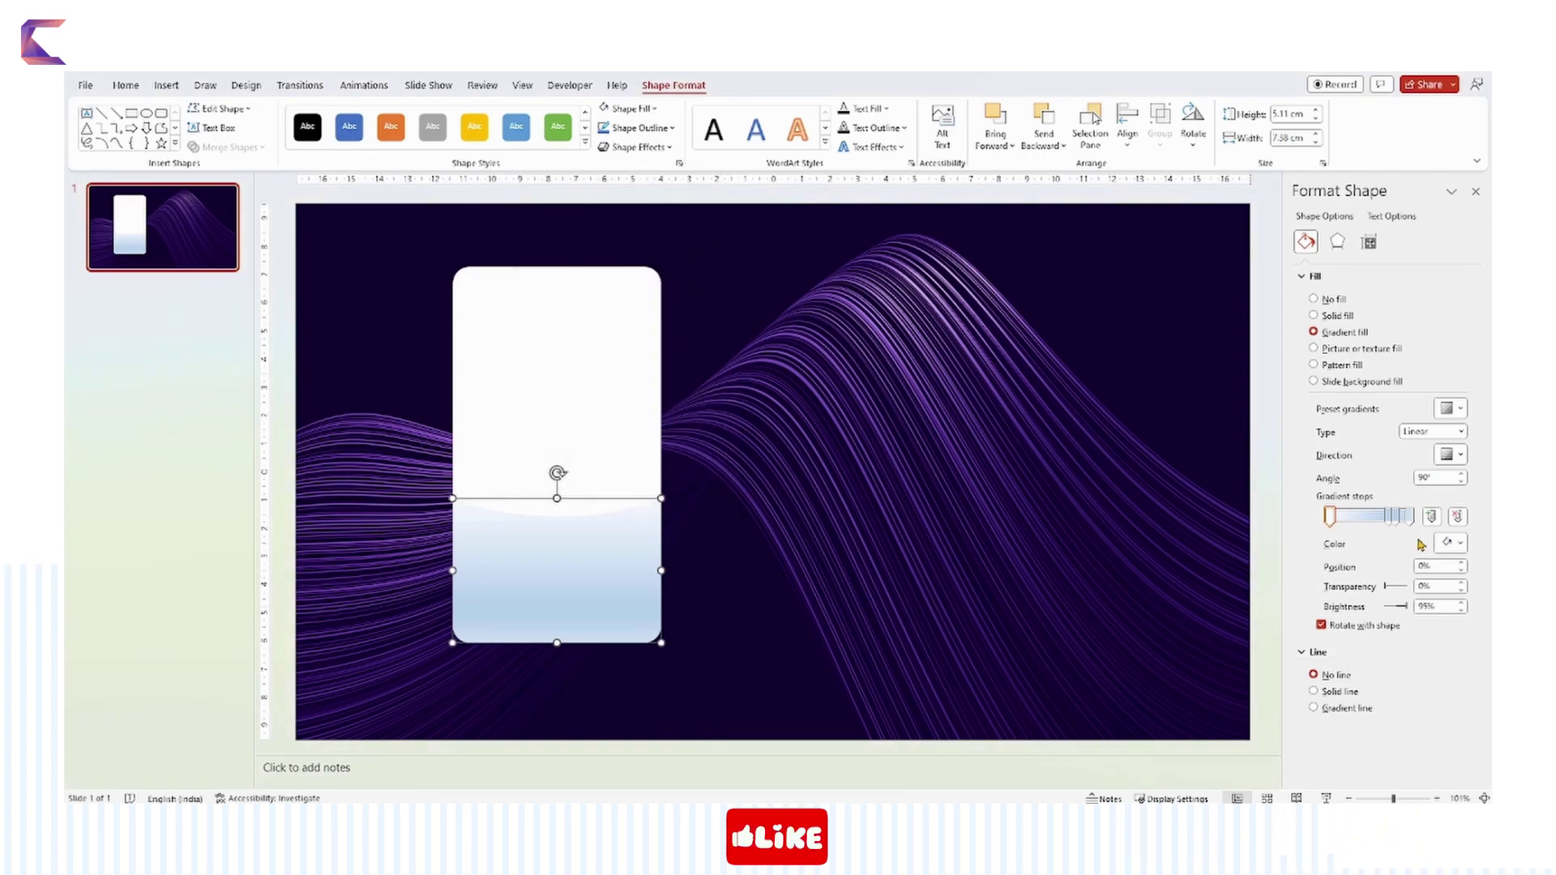
# Delete the middle gradient stop and set the last stop to light purple.
pyautogui.click(1389, 516)
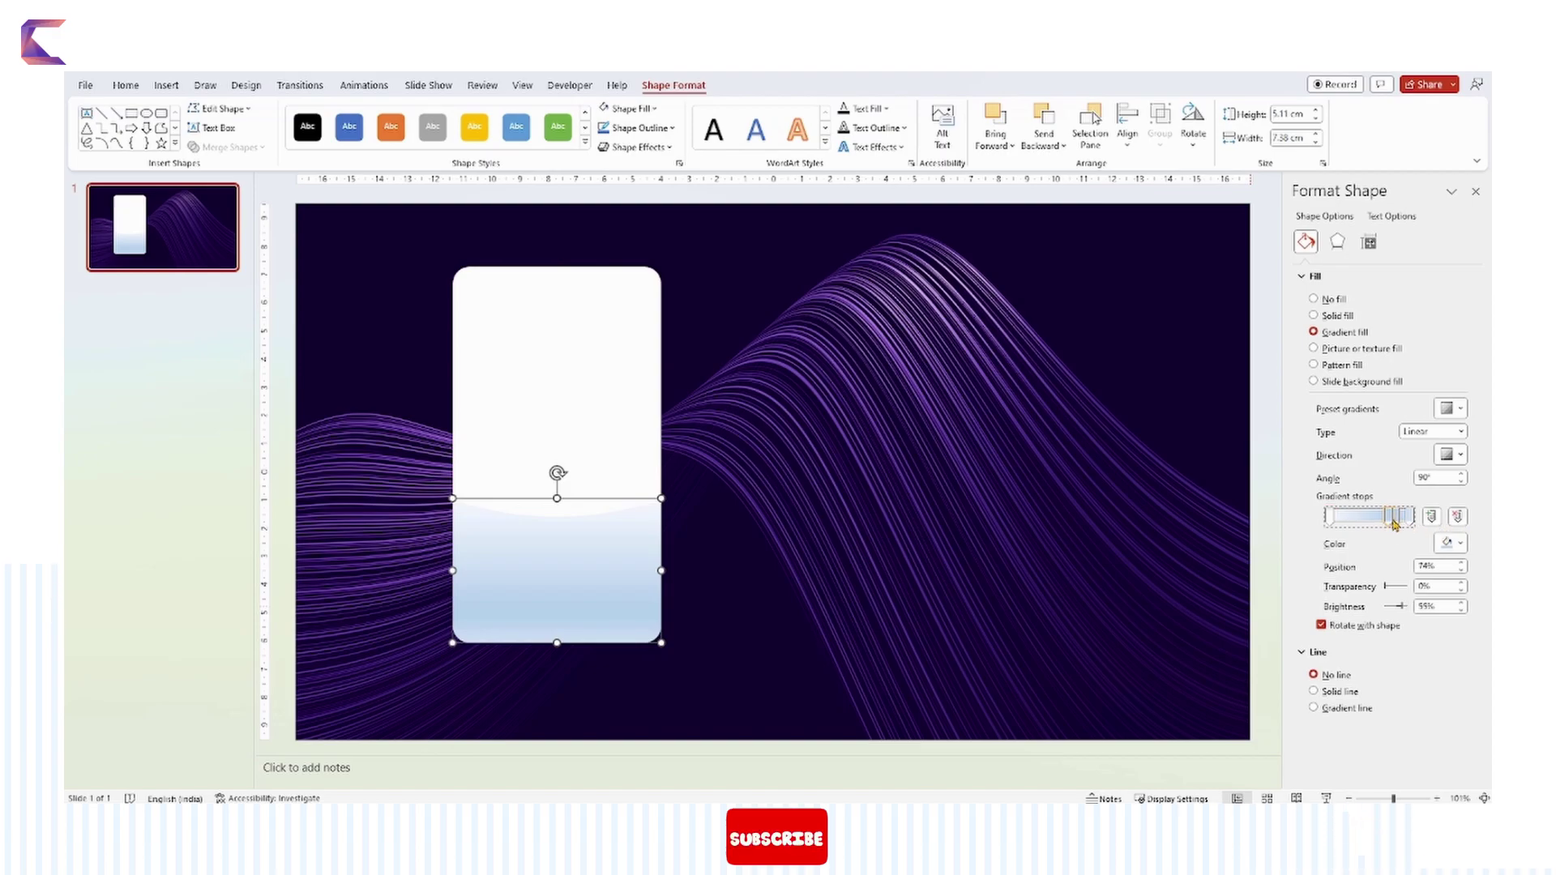
pyautogui.click(1457, 516)
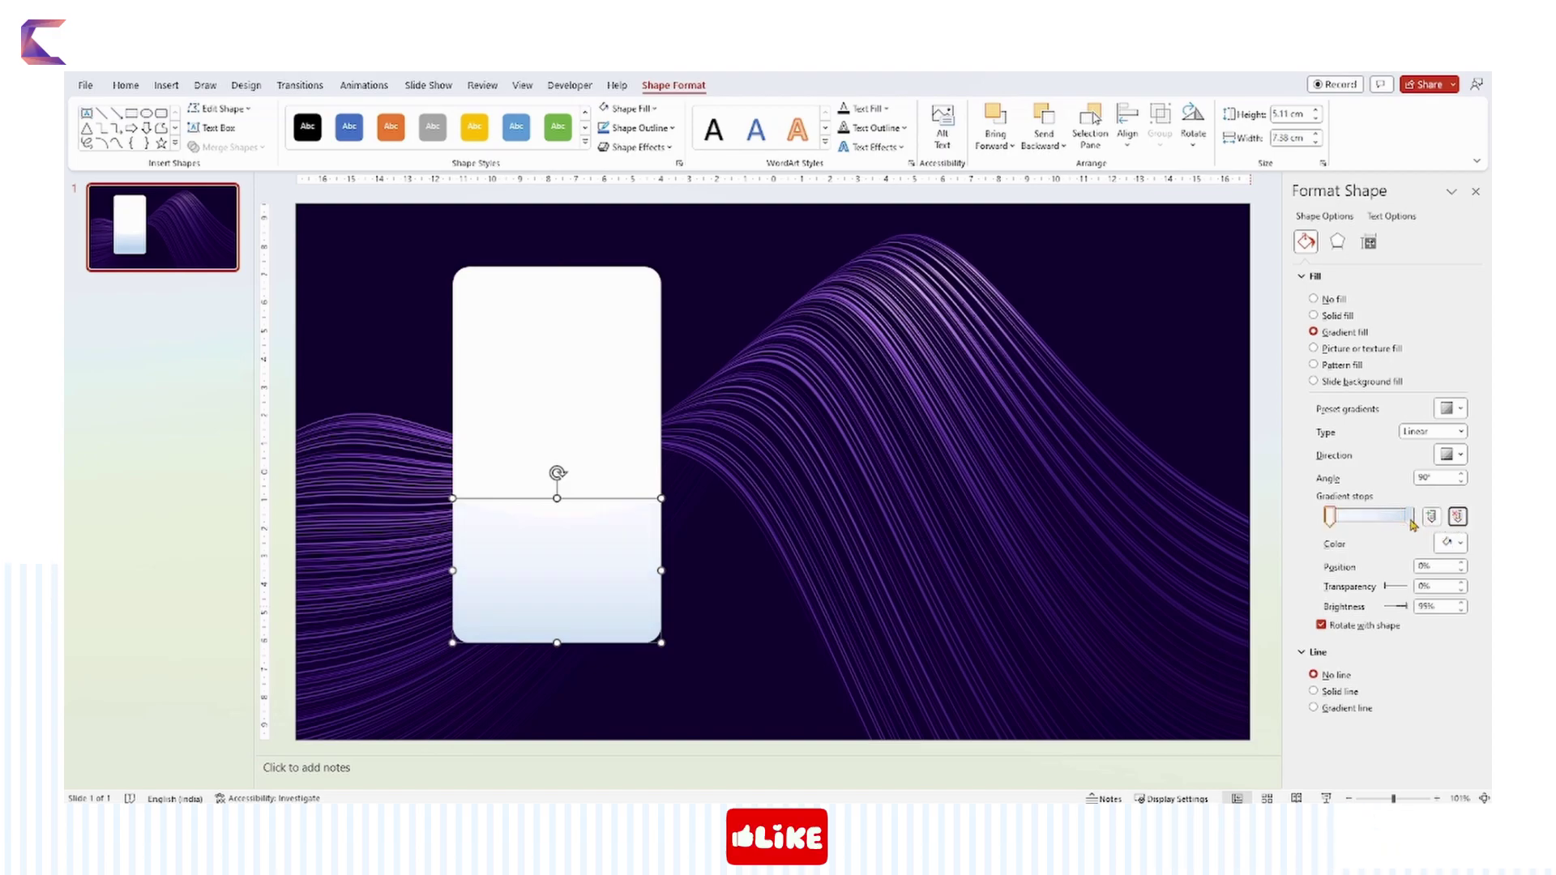
pyautogui.click(1452, 544)
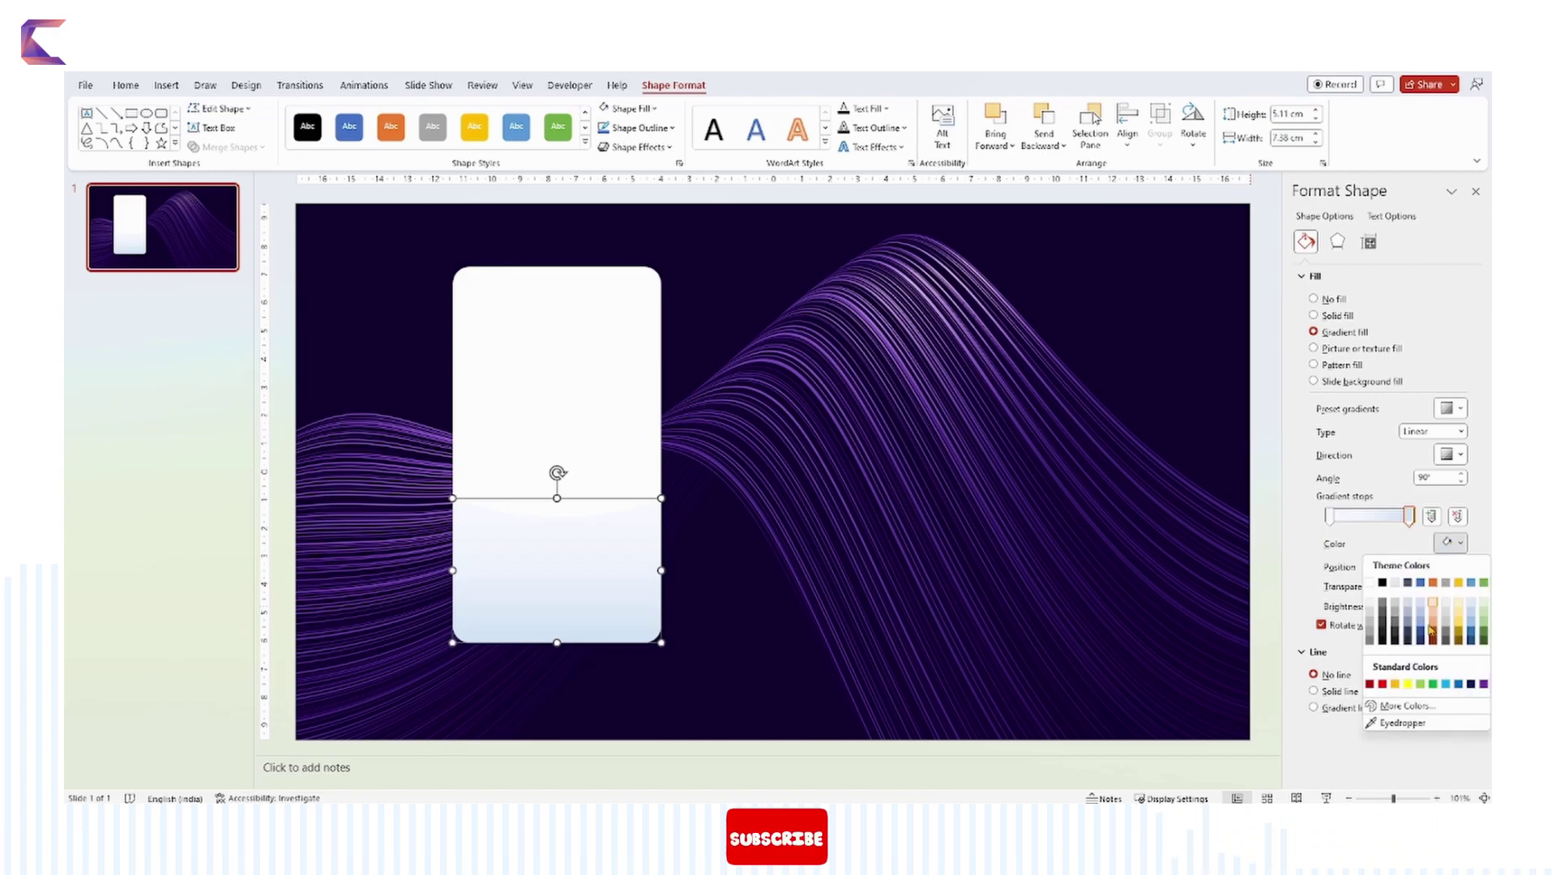
pyautogui.click(1387, 727)
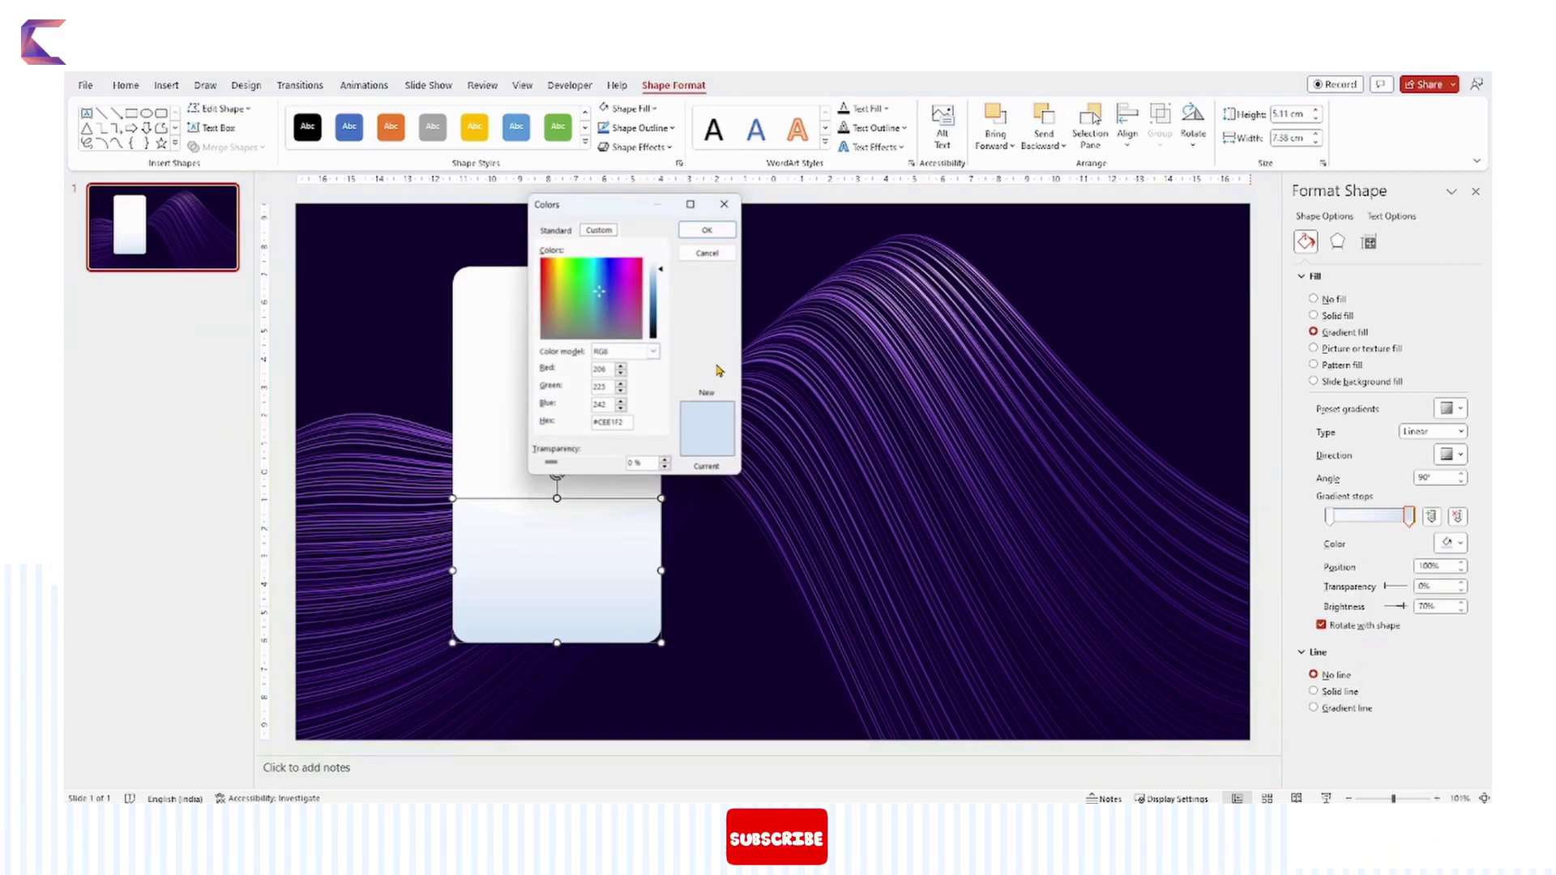
pyautogui.click(563, 230)
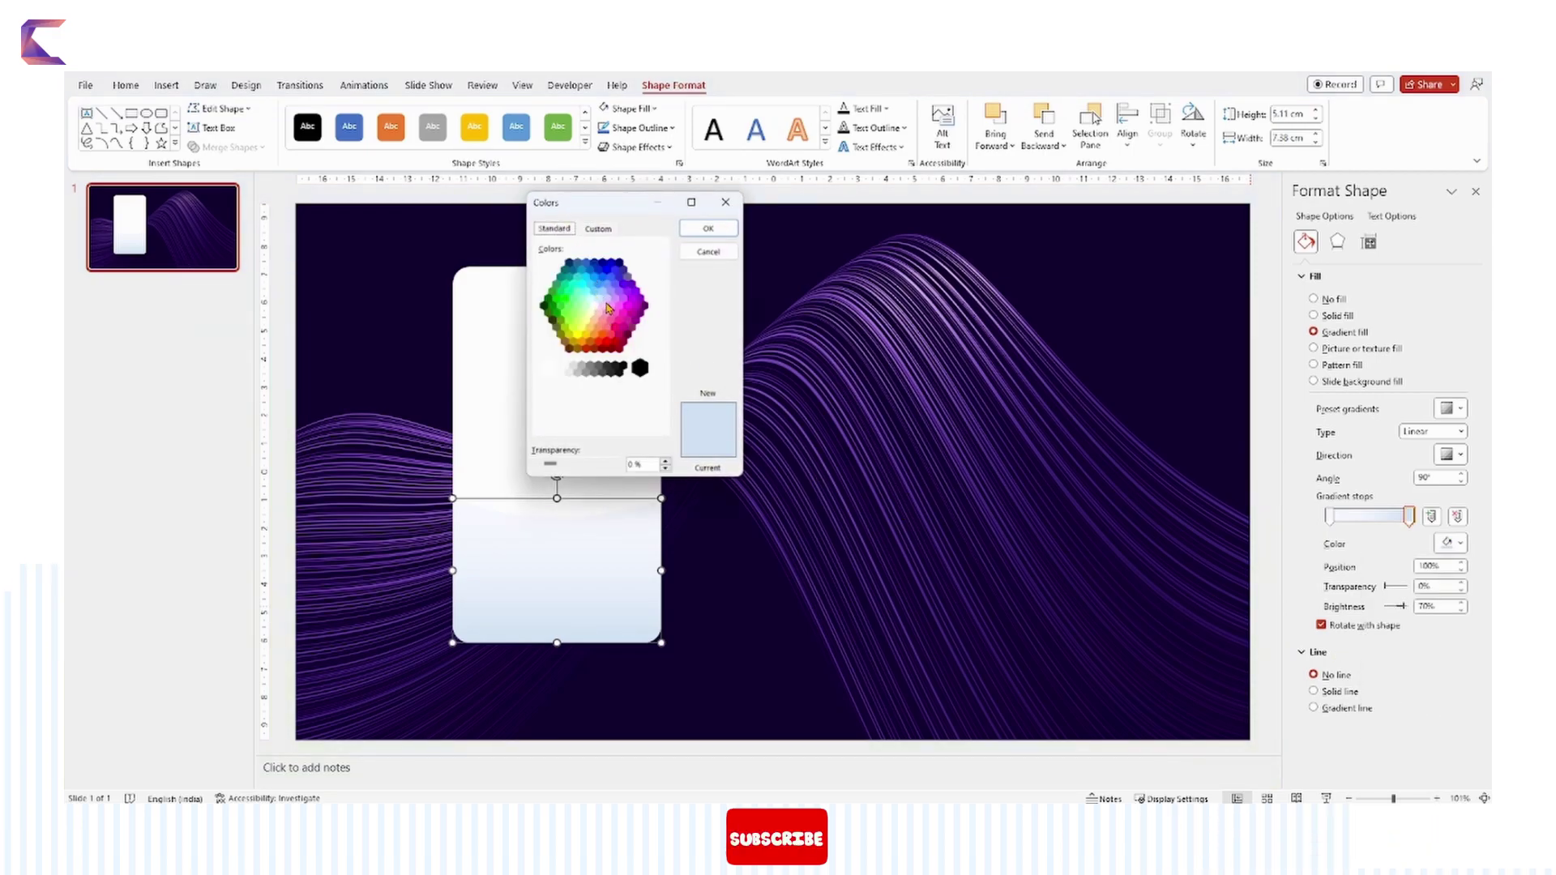
pyautogui.click(610, 306)
pyautogui.click(708, 228)
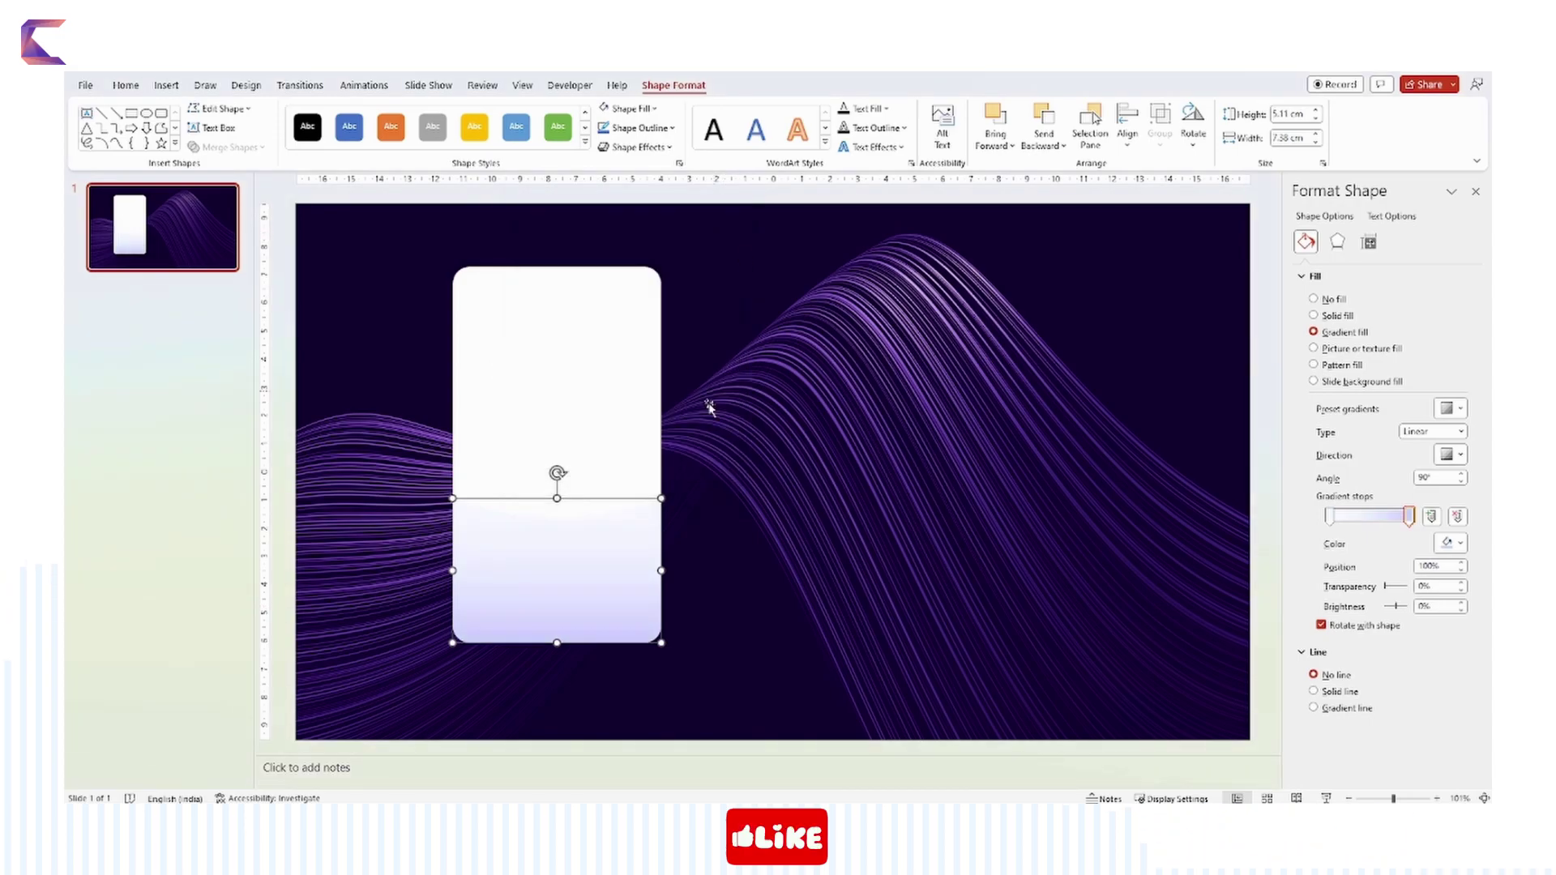
pyautogui.click(867, 513)
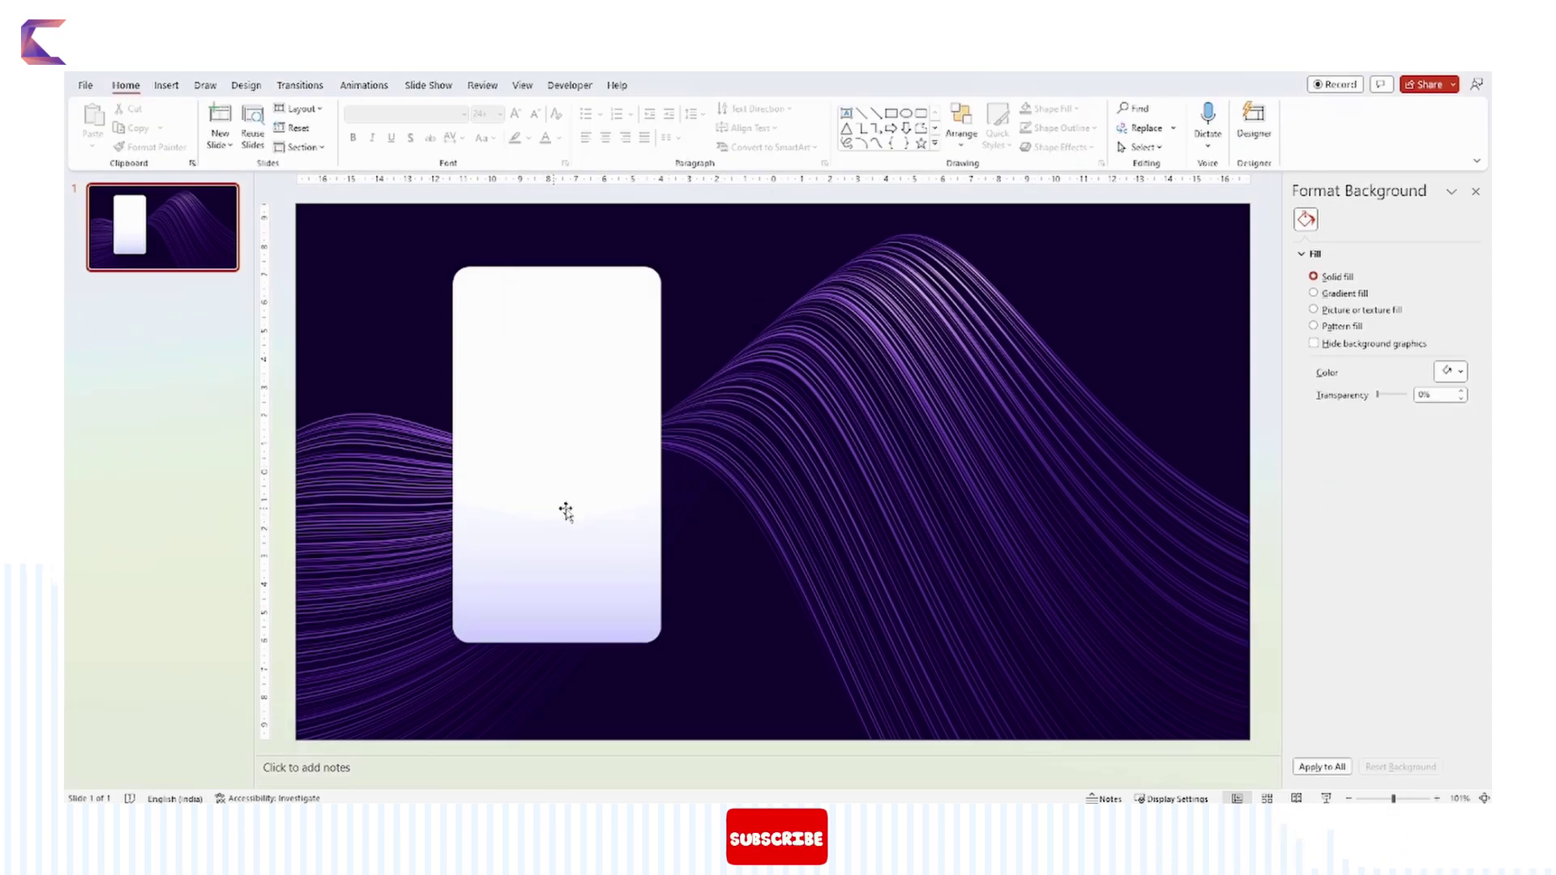
# Give the card a gradient fill and set its first stop to blue.
pyautogui.click(575, 380)
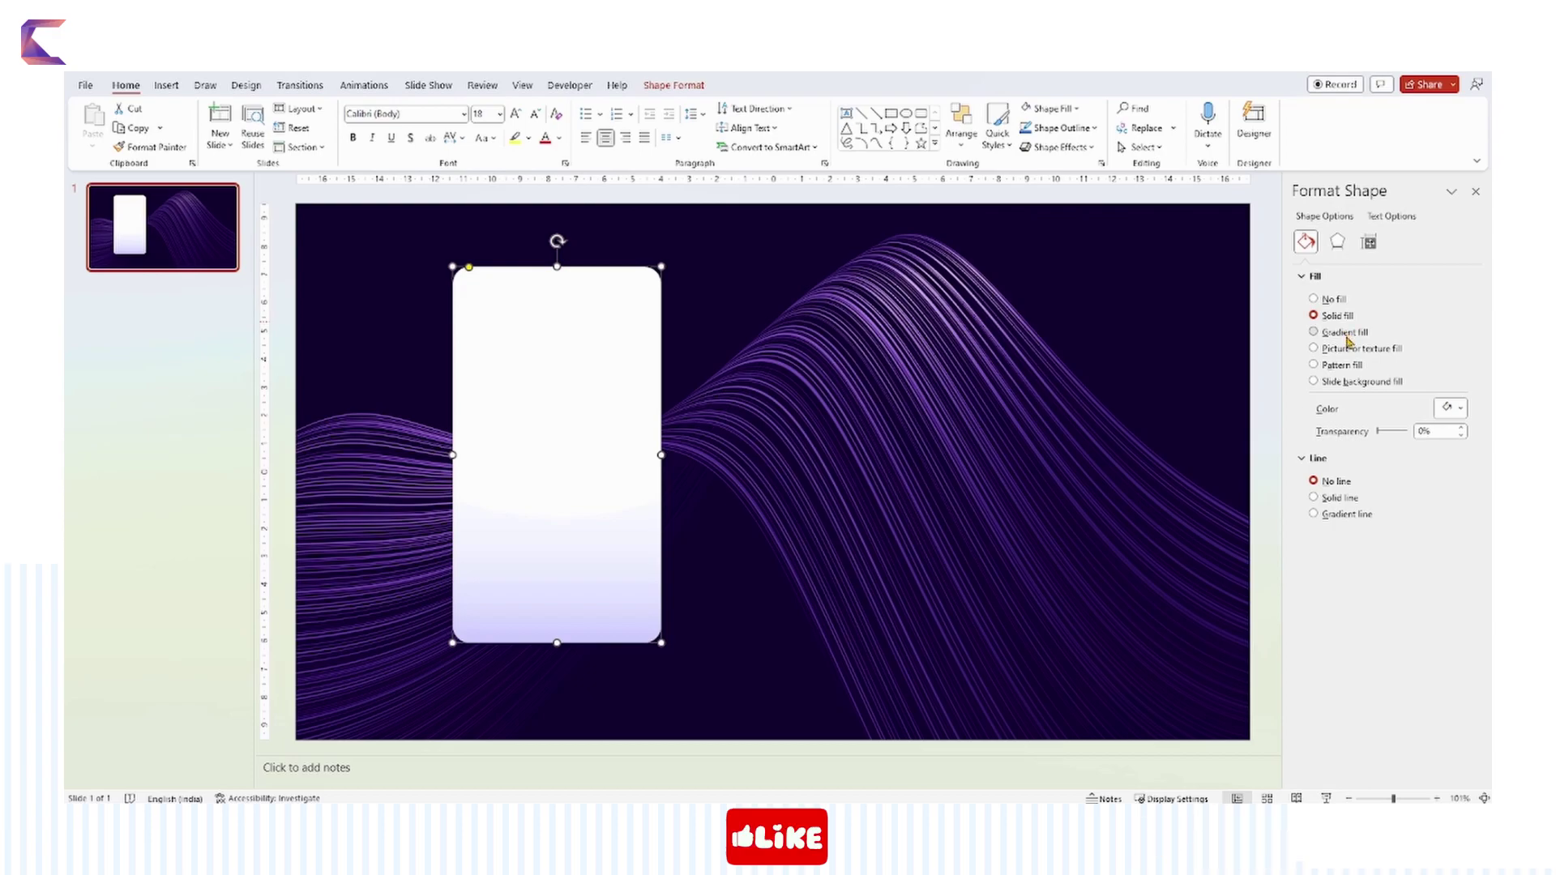
pyautogui.click(1345, 333)
pyautogui.click(1449, 543)
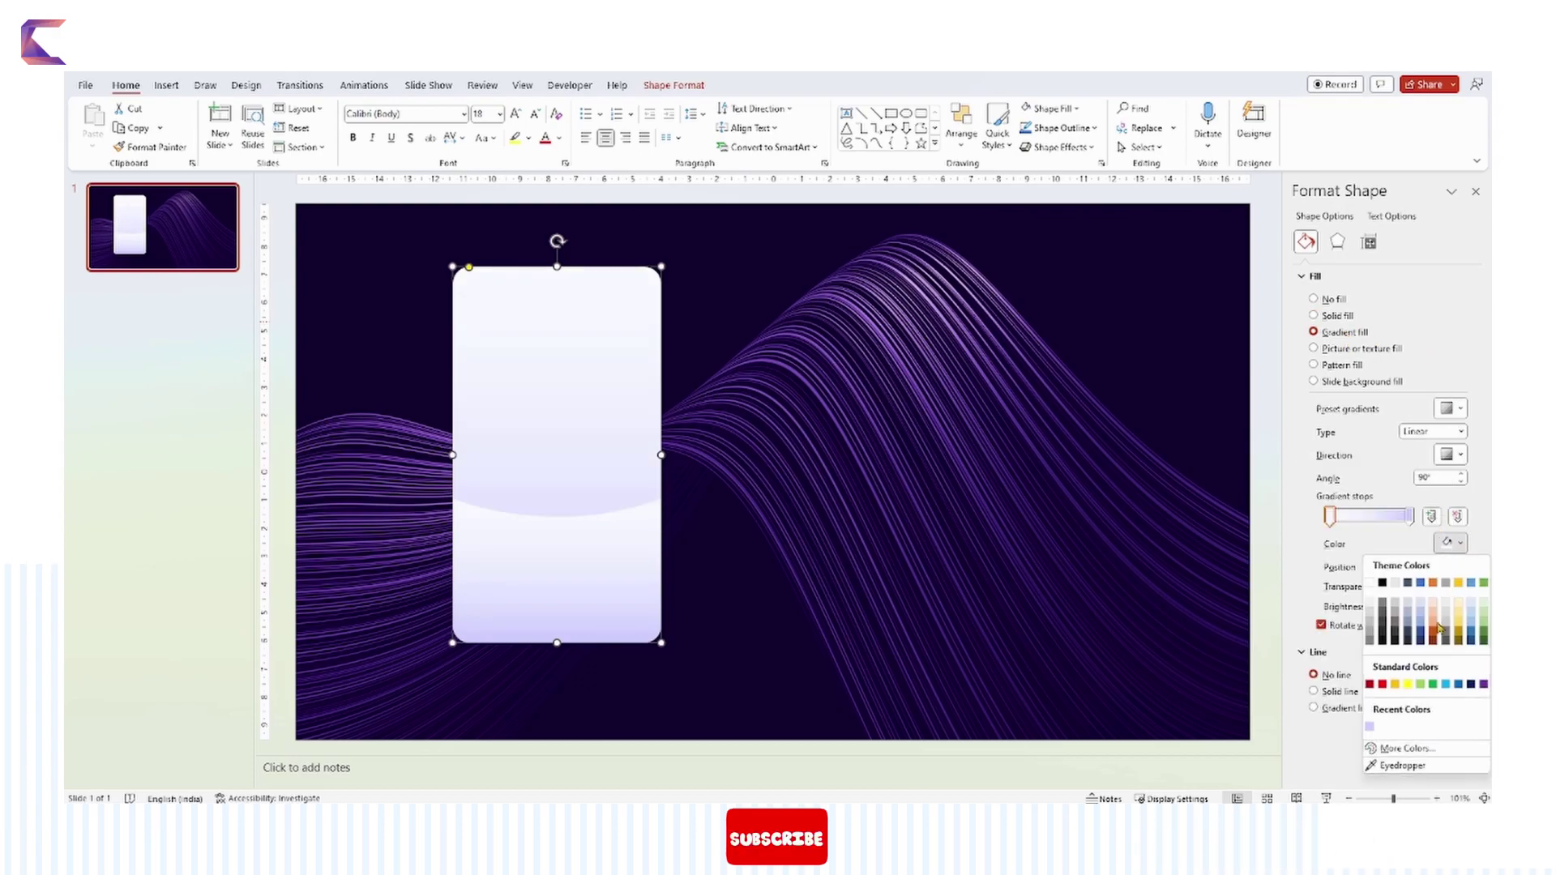
pyautogui.click(1411, 752)
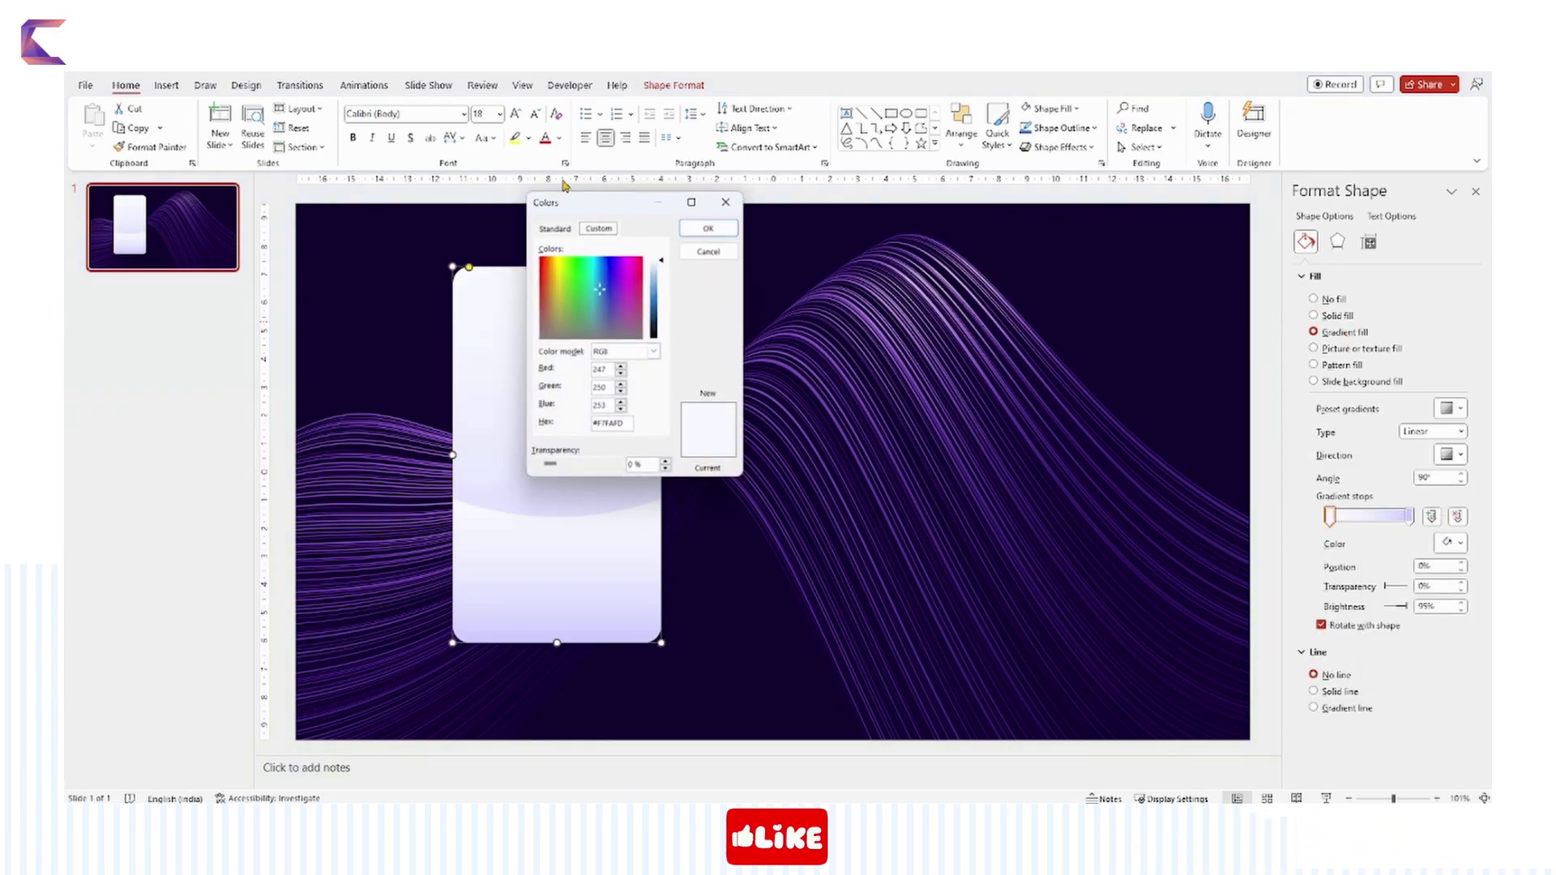
pyautogui.click(555, 229)
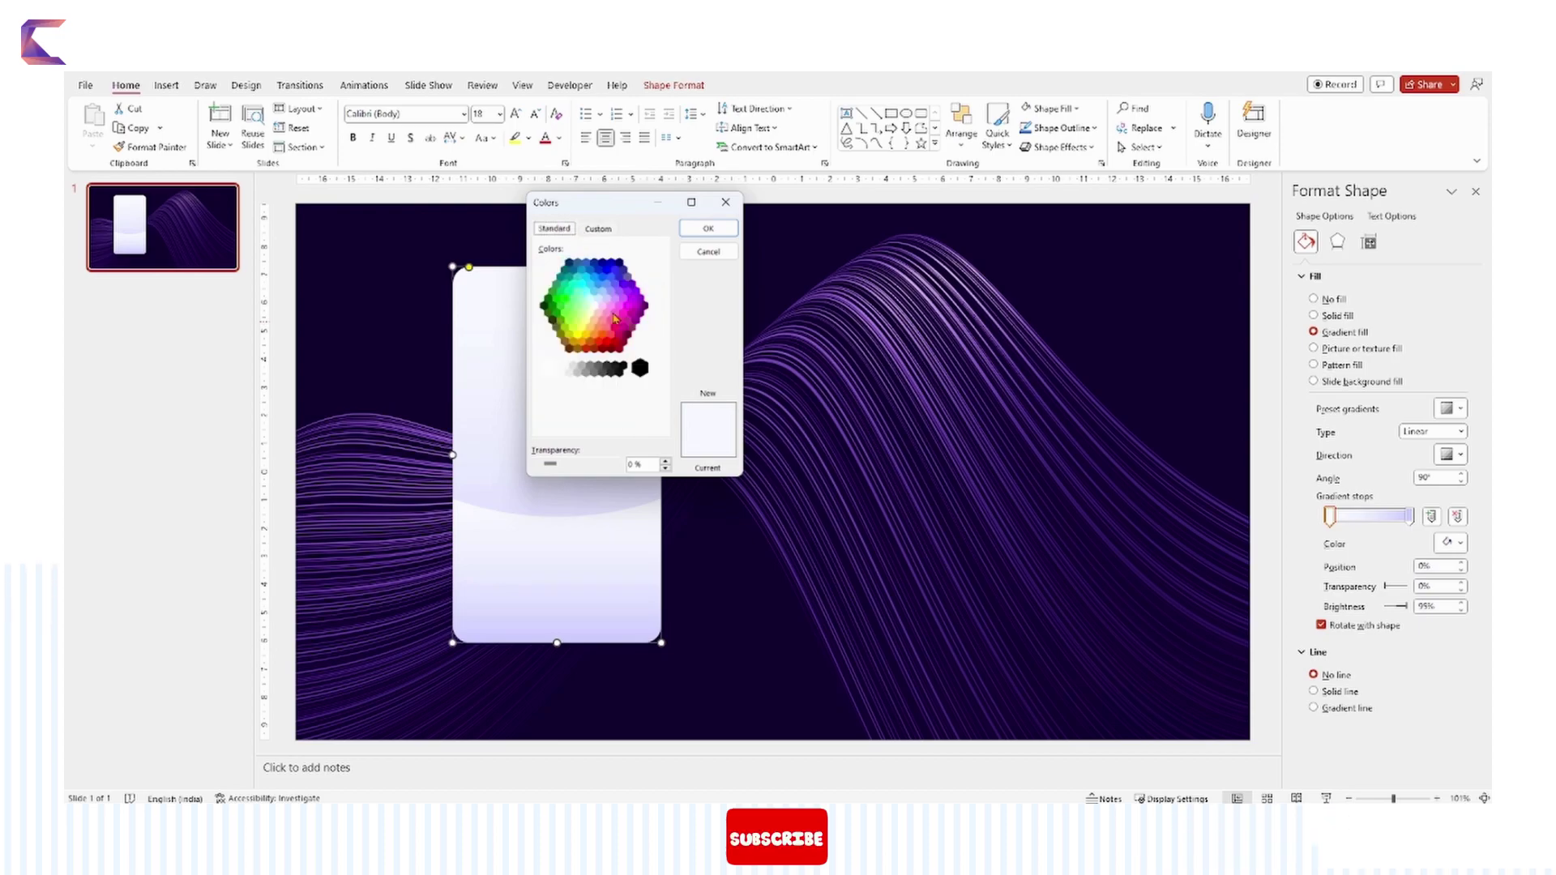
pyautogui.click(598, 293)
pyautogui.click(594, 277)
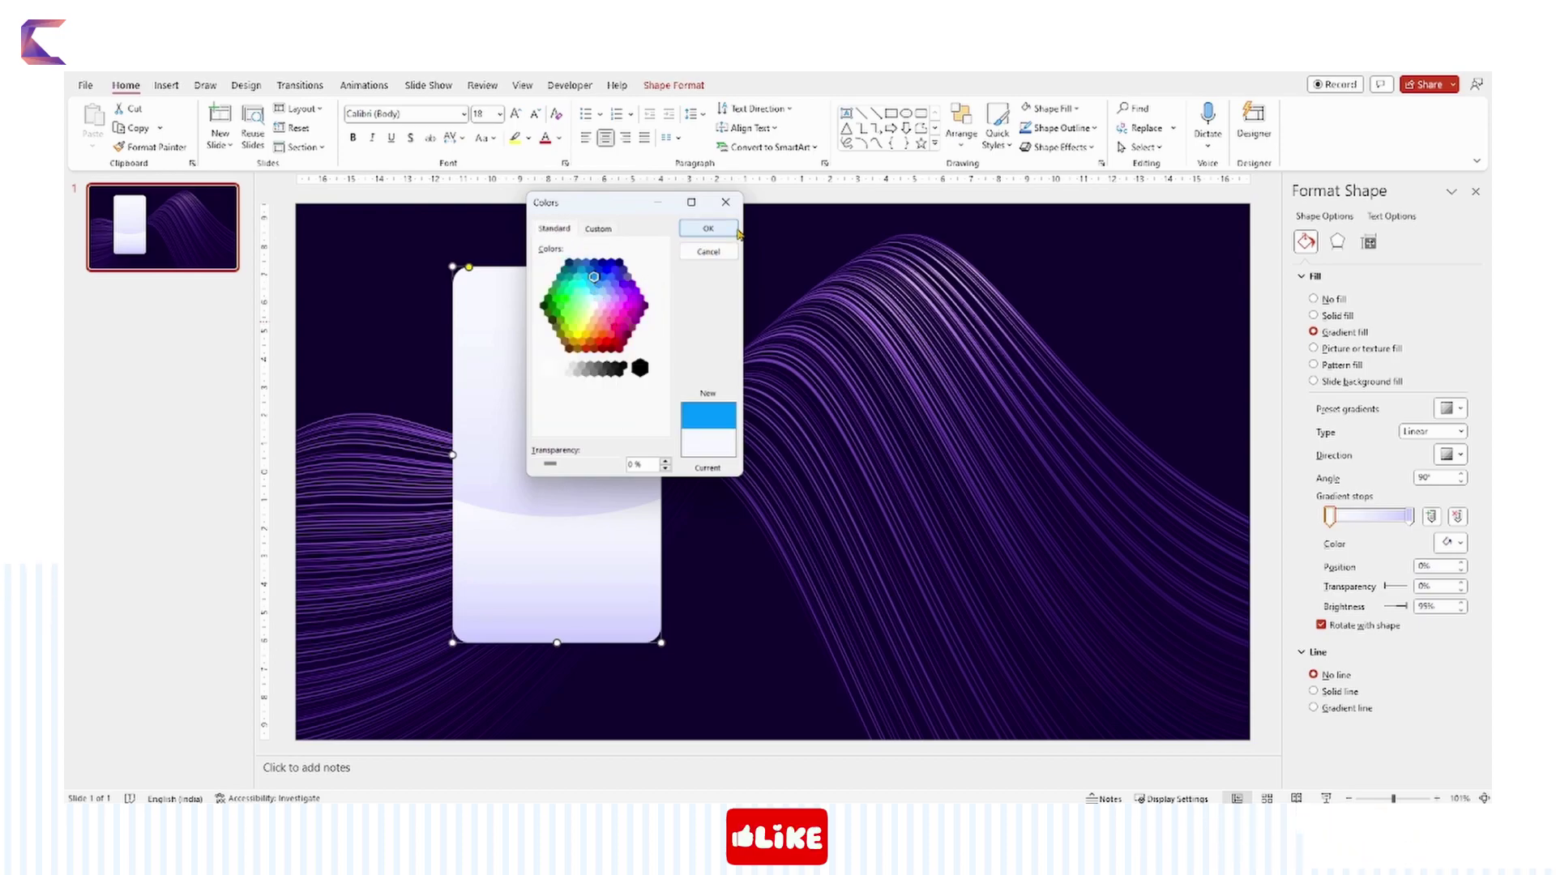
pyautogui.click(707, 229)
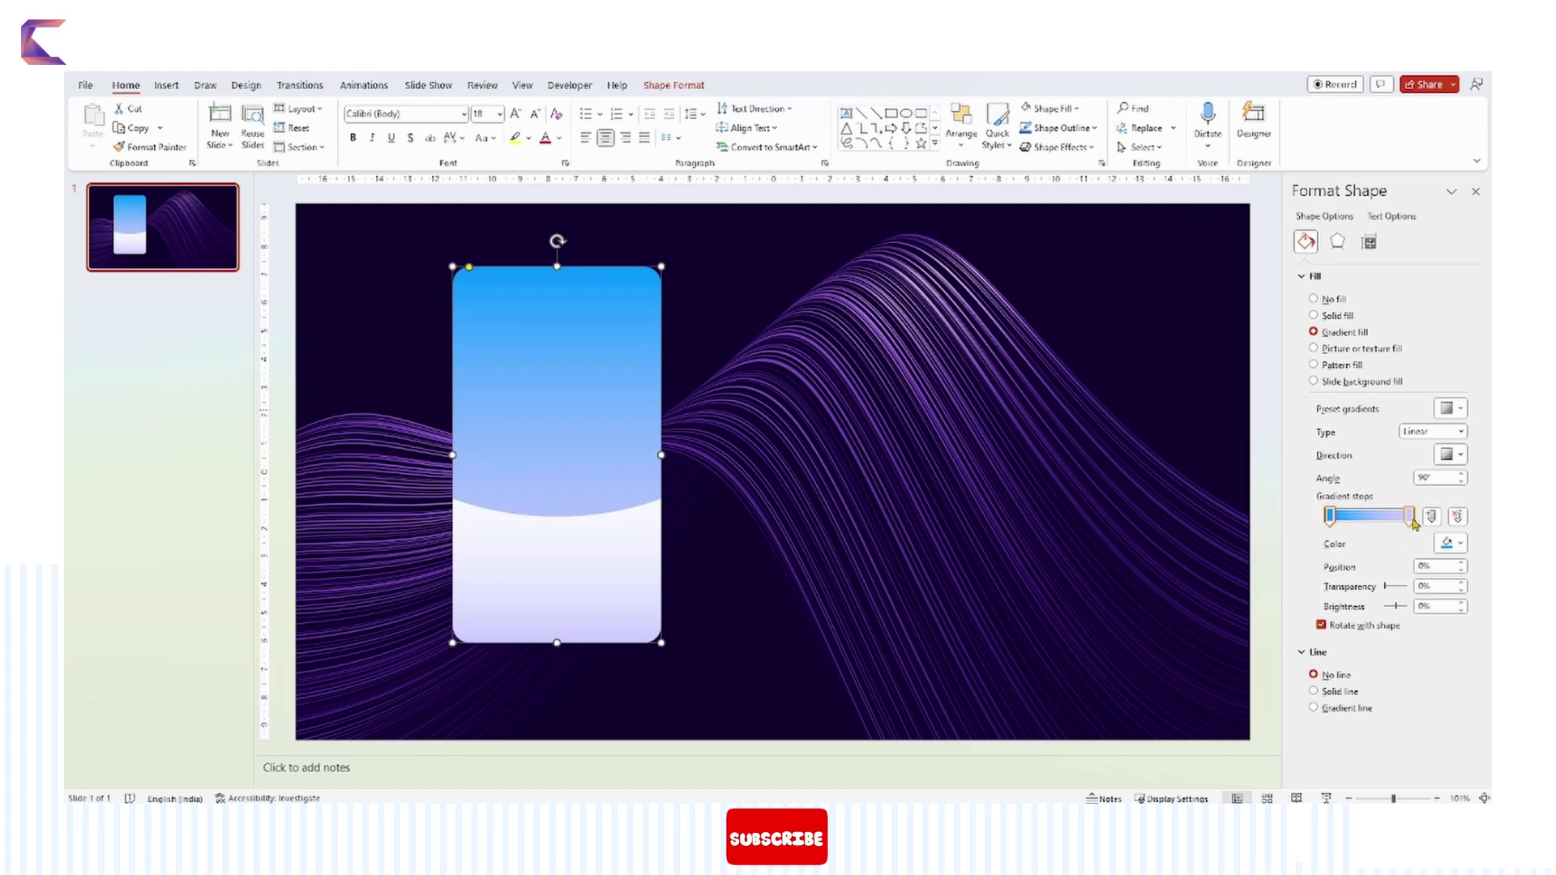
# Set another gradient stop to bright blue and shift it to deepen the blue.
pyautogui.click(1453, 549)
pyautogui.click(1406, 742)
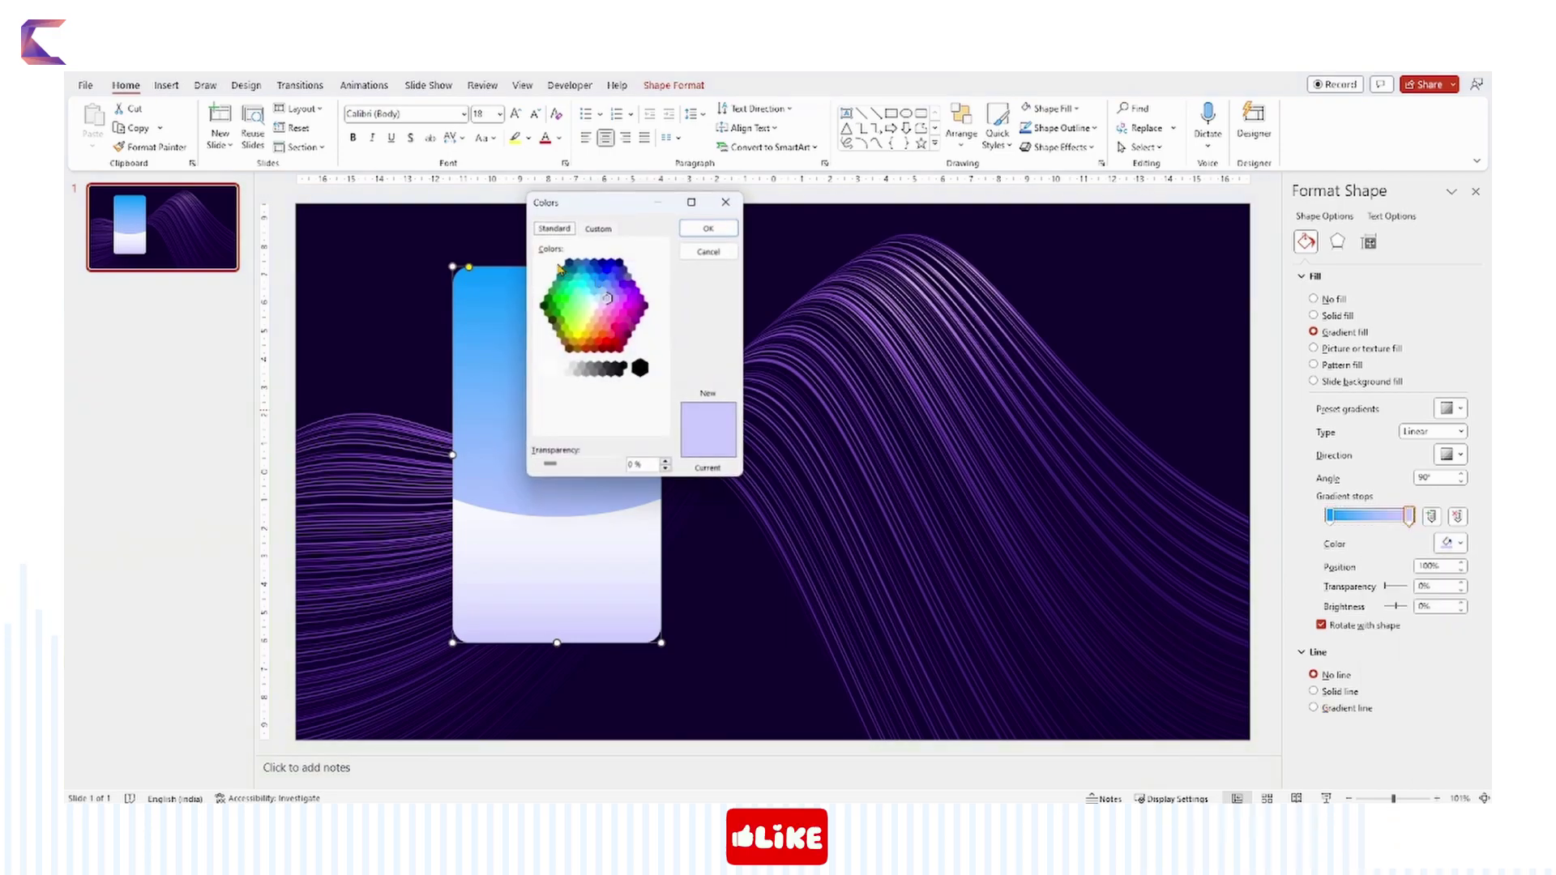
pyautogui.click(625, 280)
pyautogui.click(620, 279)
pyautogui.click(721, 232)
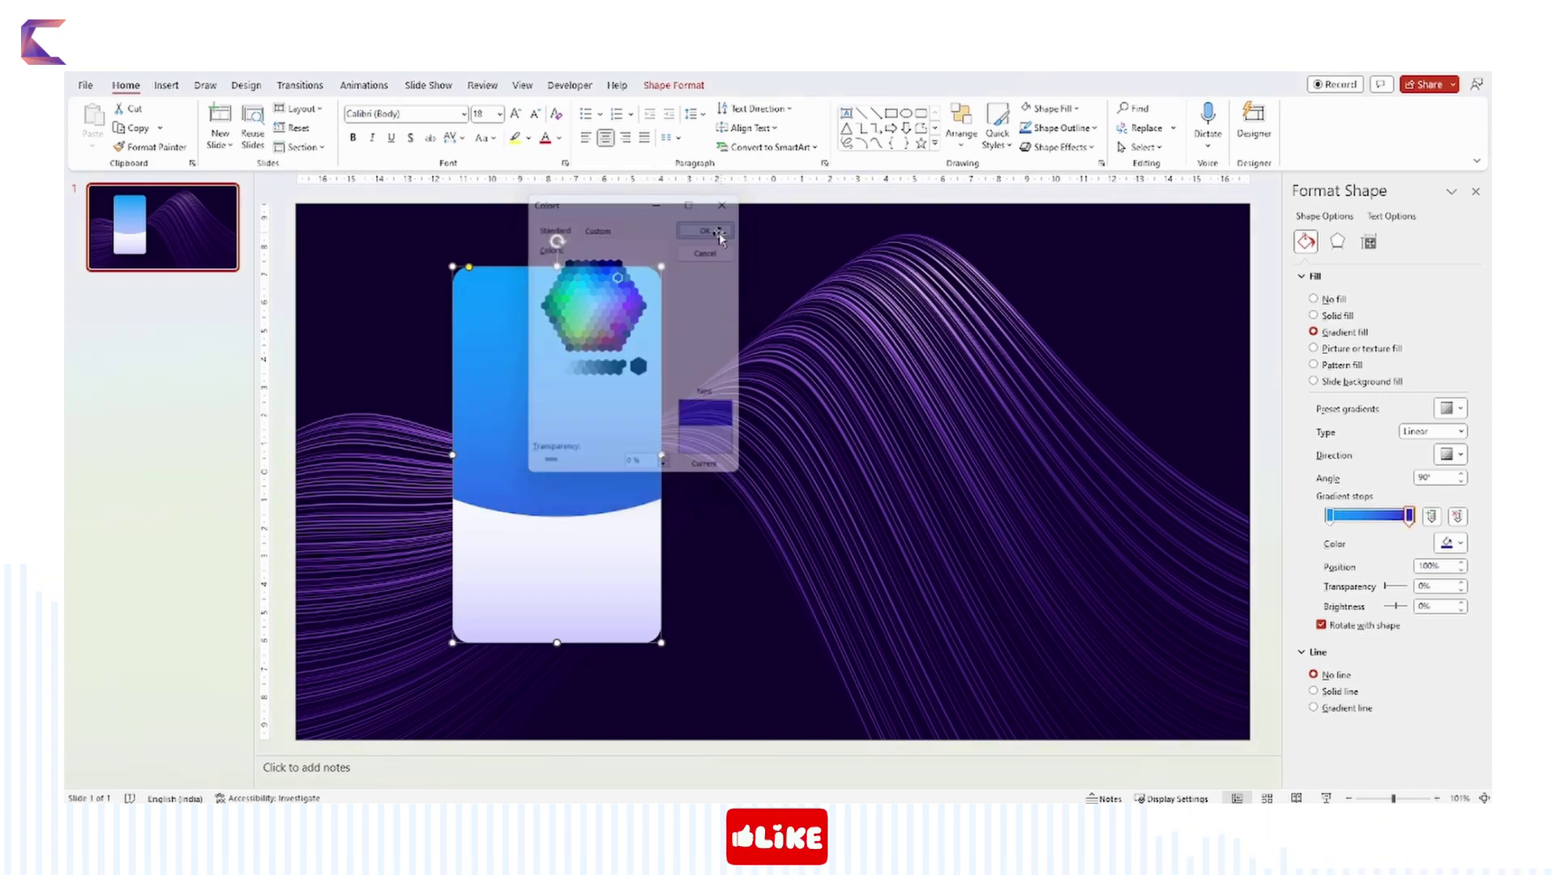
pyautogui.moveTo(1409, 516); pyautogui.dragTo(1369, 521)
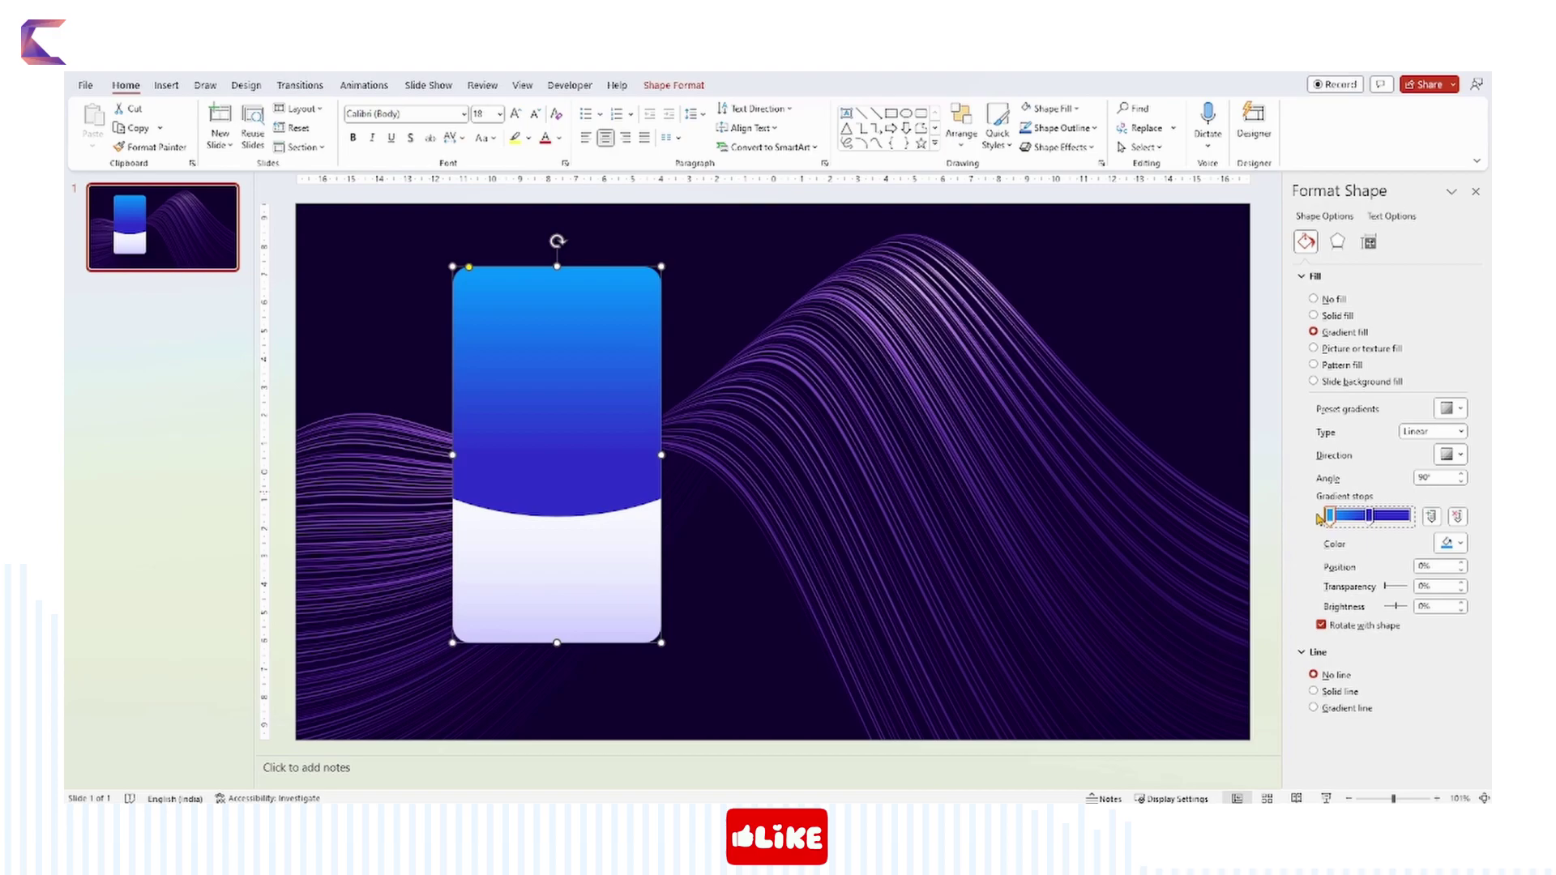
# Set the card's top gradient stop to vivid purple #6801FF.
pyautogui.click(1445, 545)
pyautogui.click(1410, 752)
pyautogui.click(597, 229)
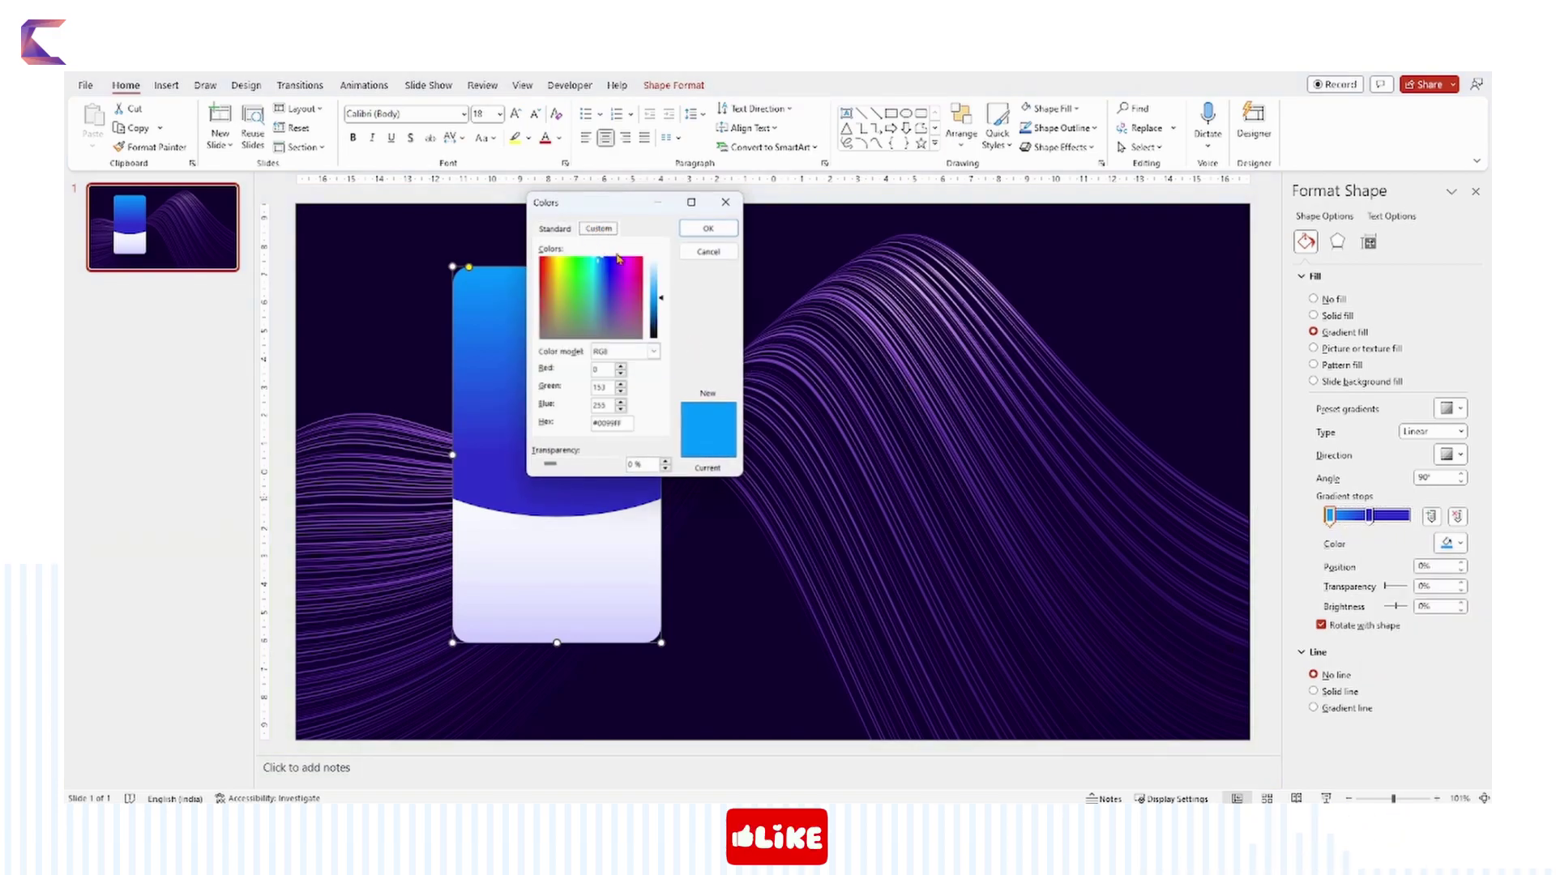
pyautogui.moveTo(602, 259); pyautogui.dragTo(617, 263)
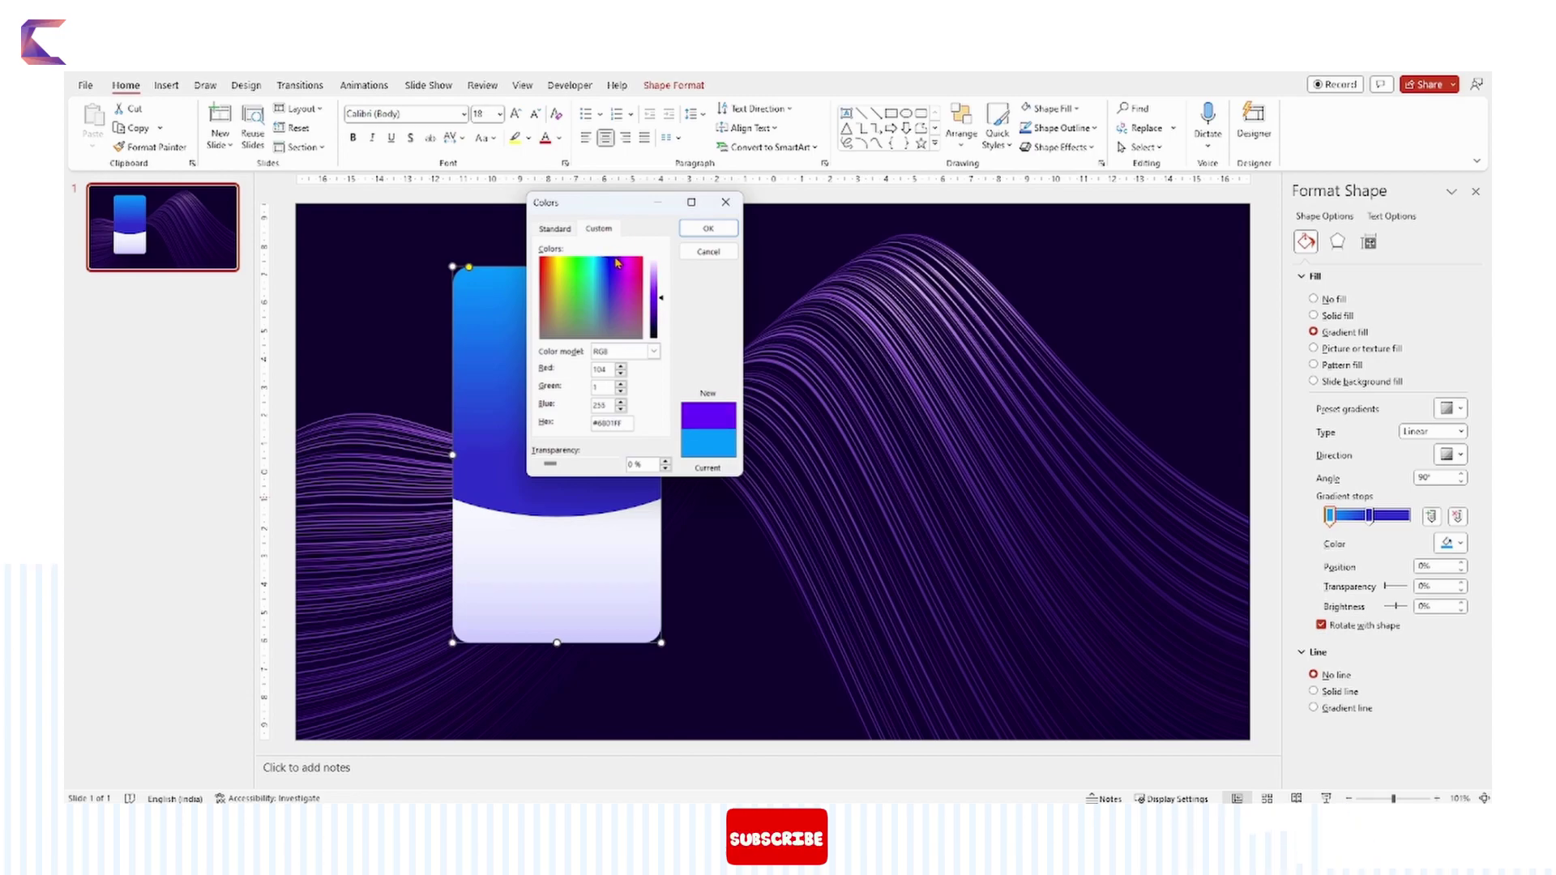
pyautogui.click(711, 229)
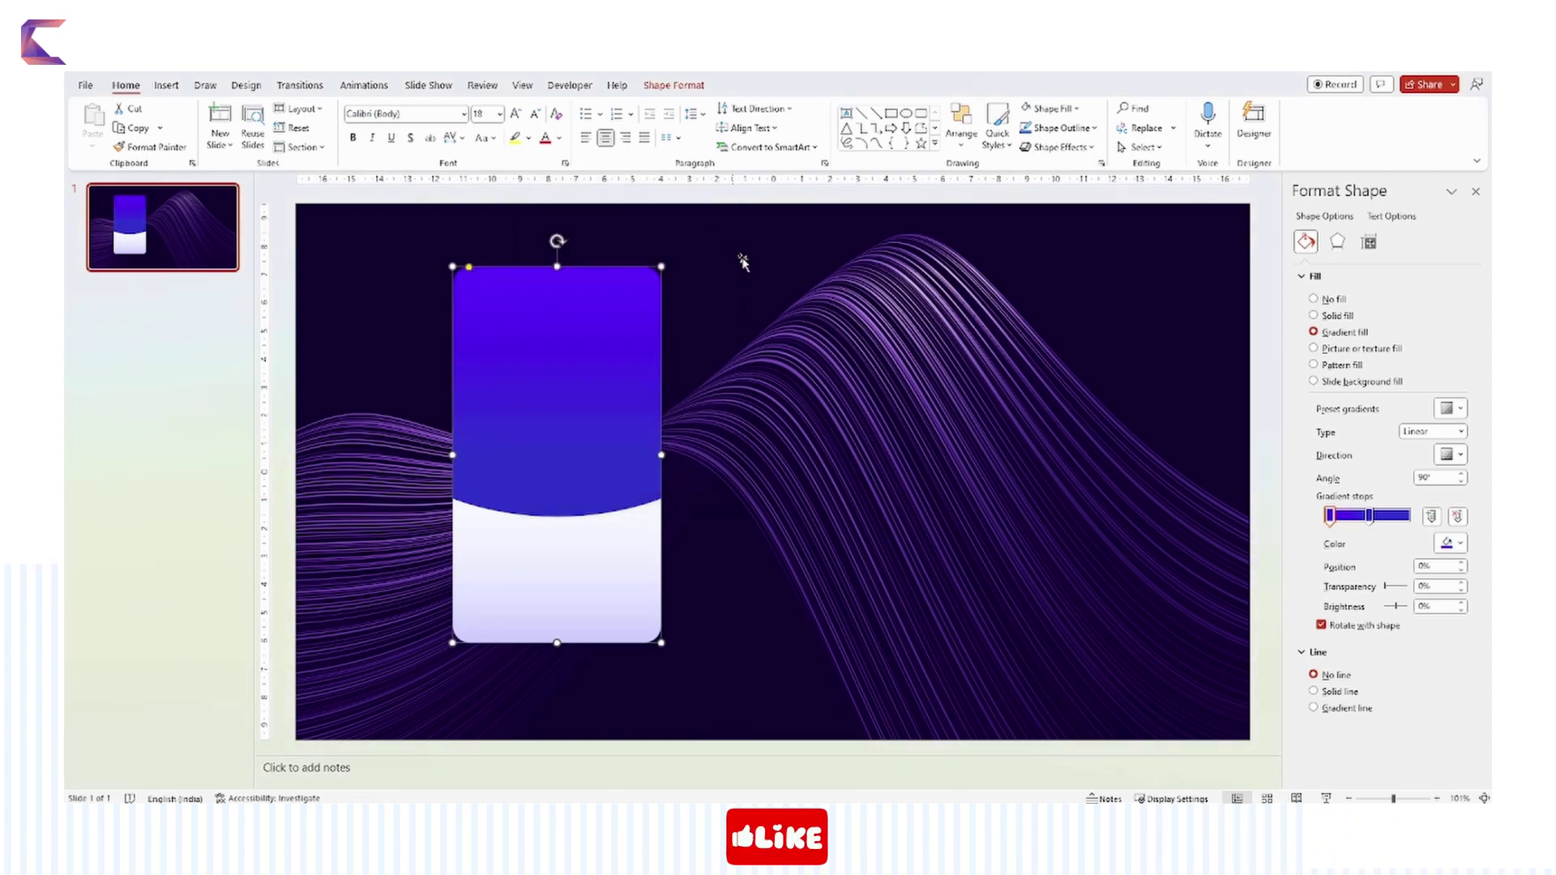
pyautogui.click(850, 392)
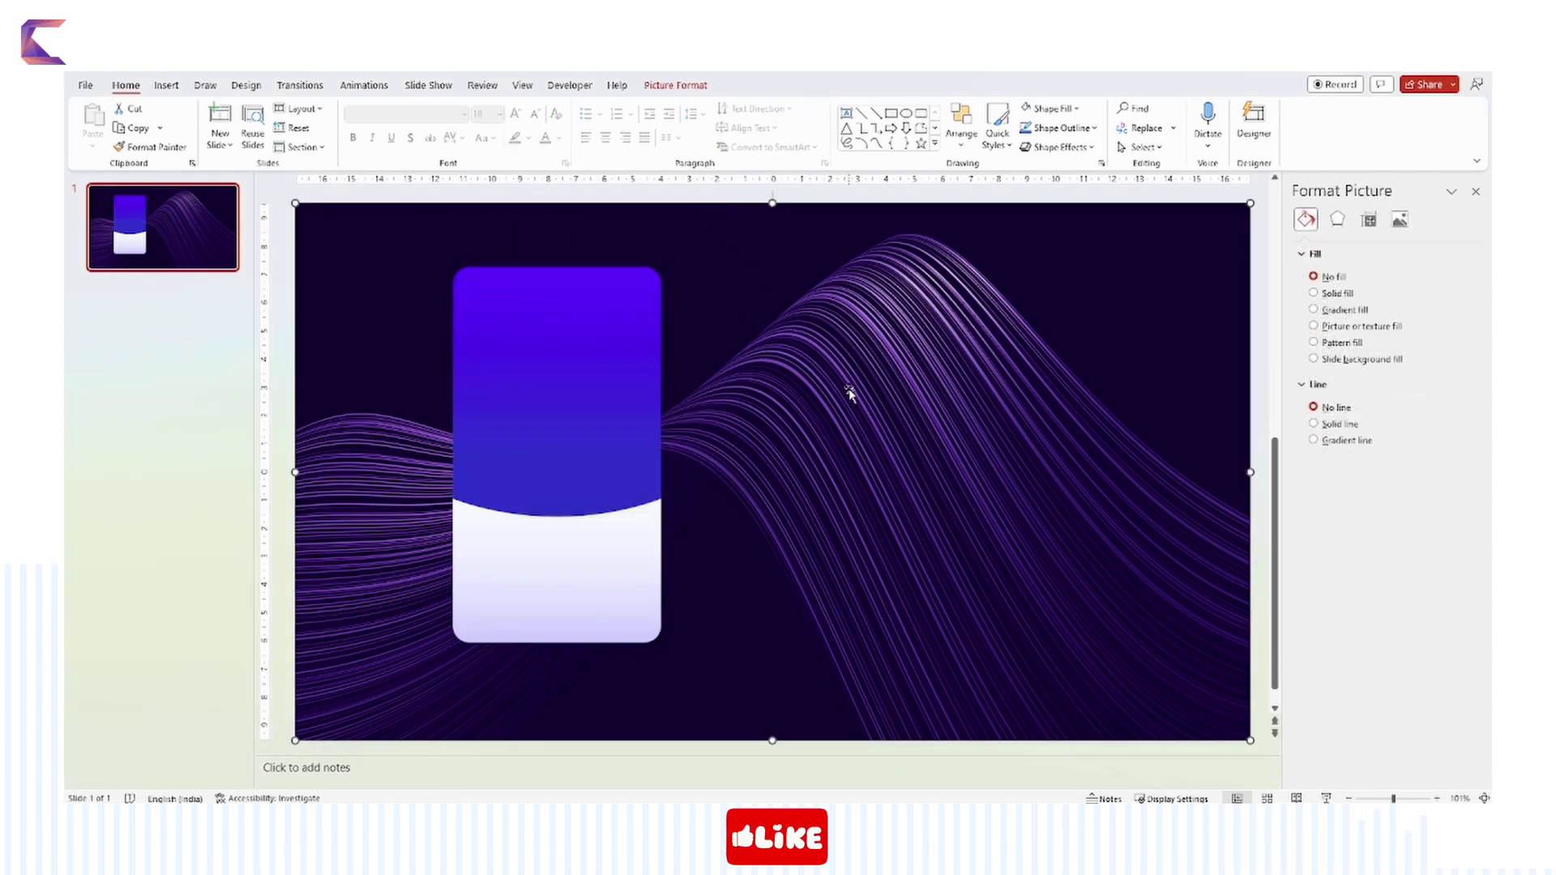
# Make the top gradient colour 97% transparent so it fades into the background.
pyautogui.click(580, 395)
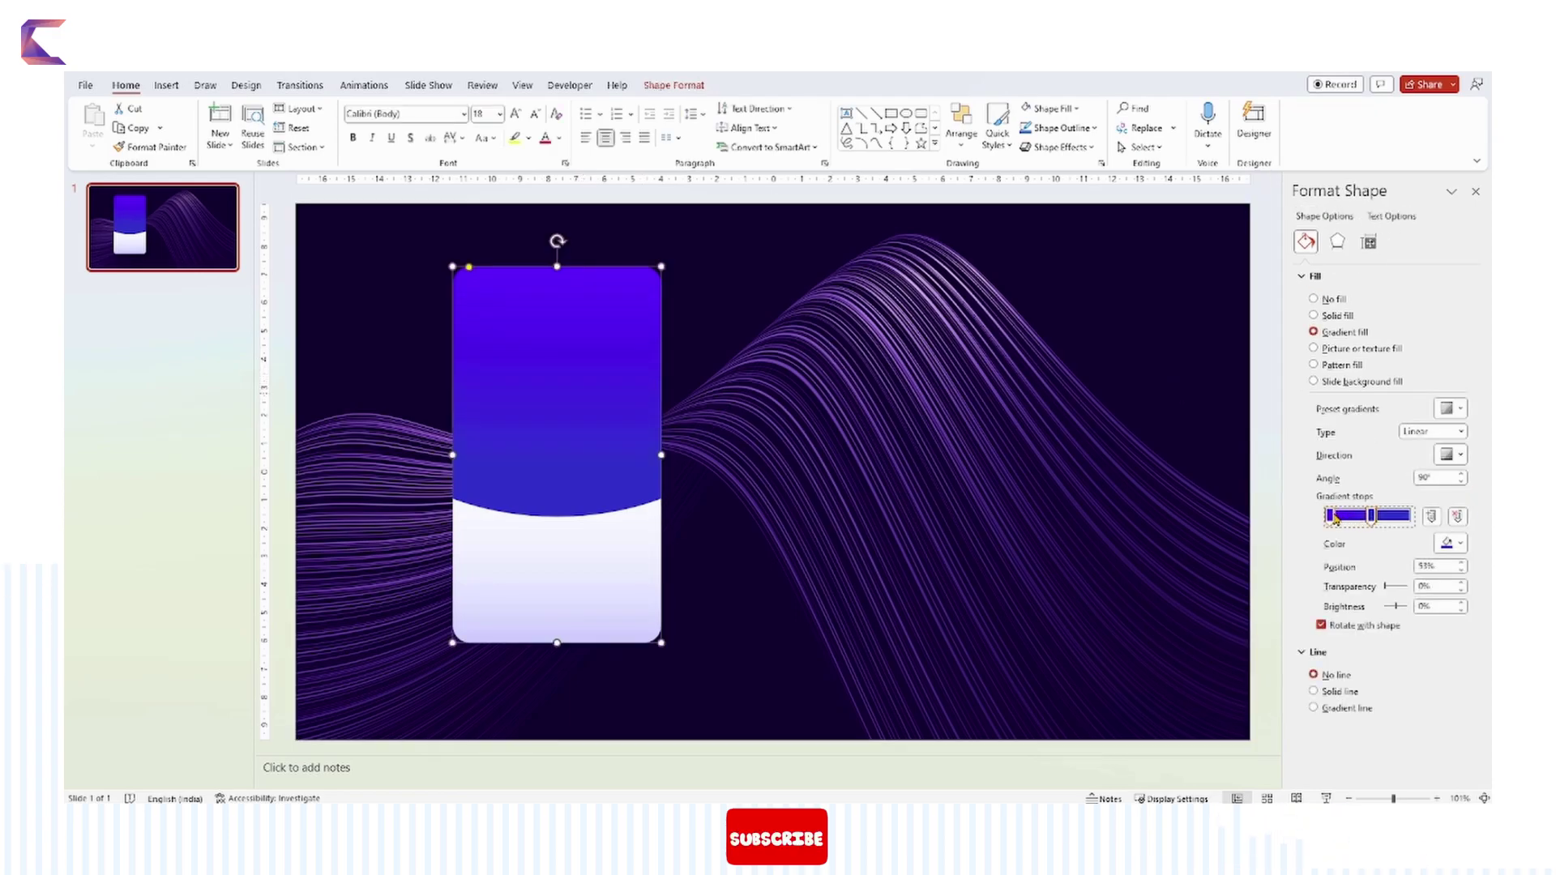
pyautogui.moveTo(1386, 589); pyautogui.dragTo(1410, 590)
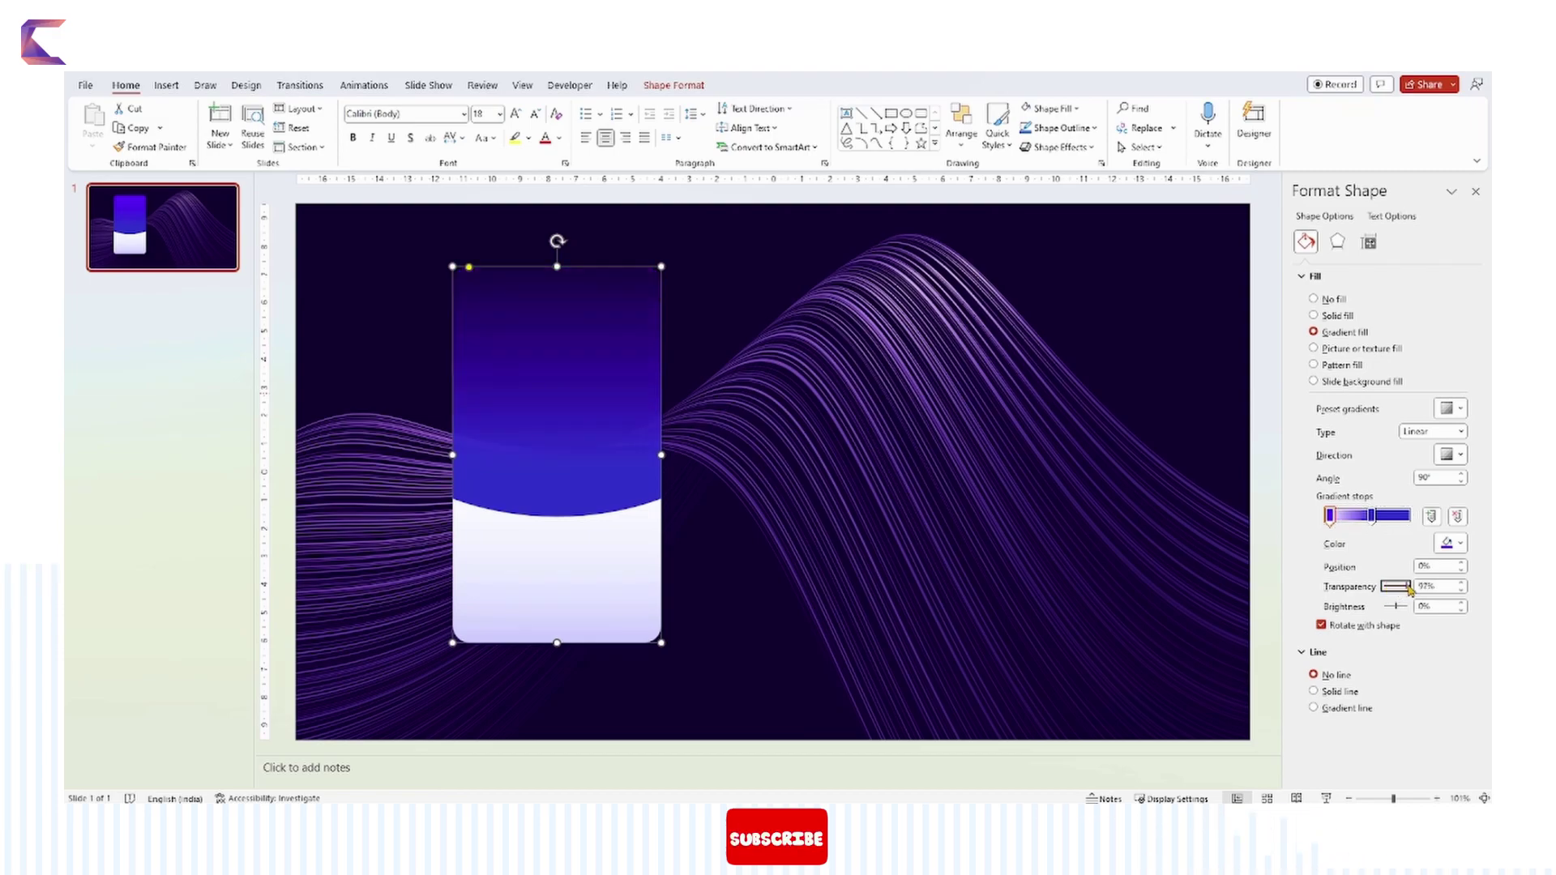
pyautogui.click(1272, 478)
pyautogui.click(166, 85)
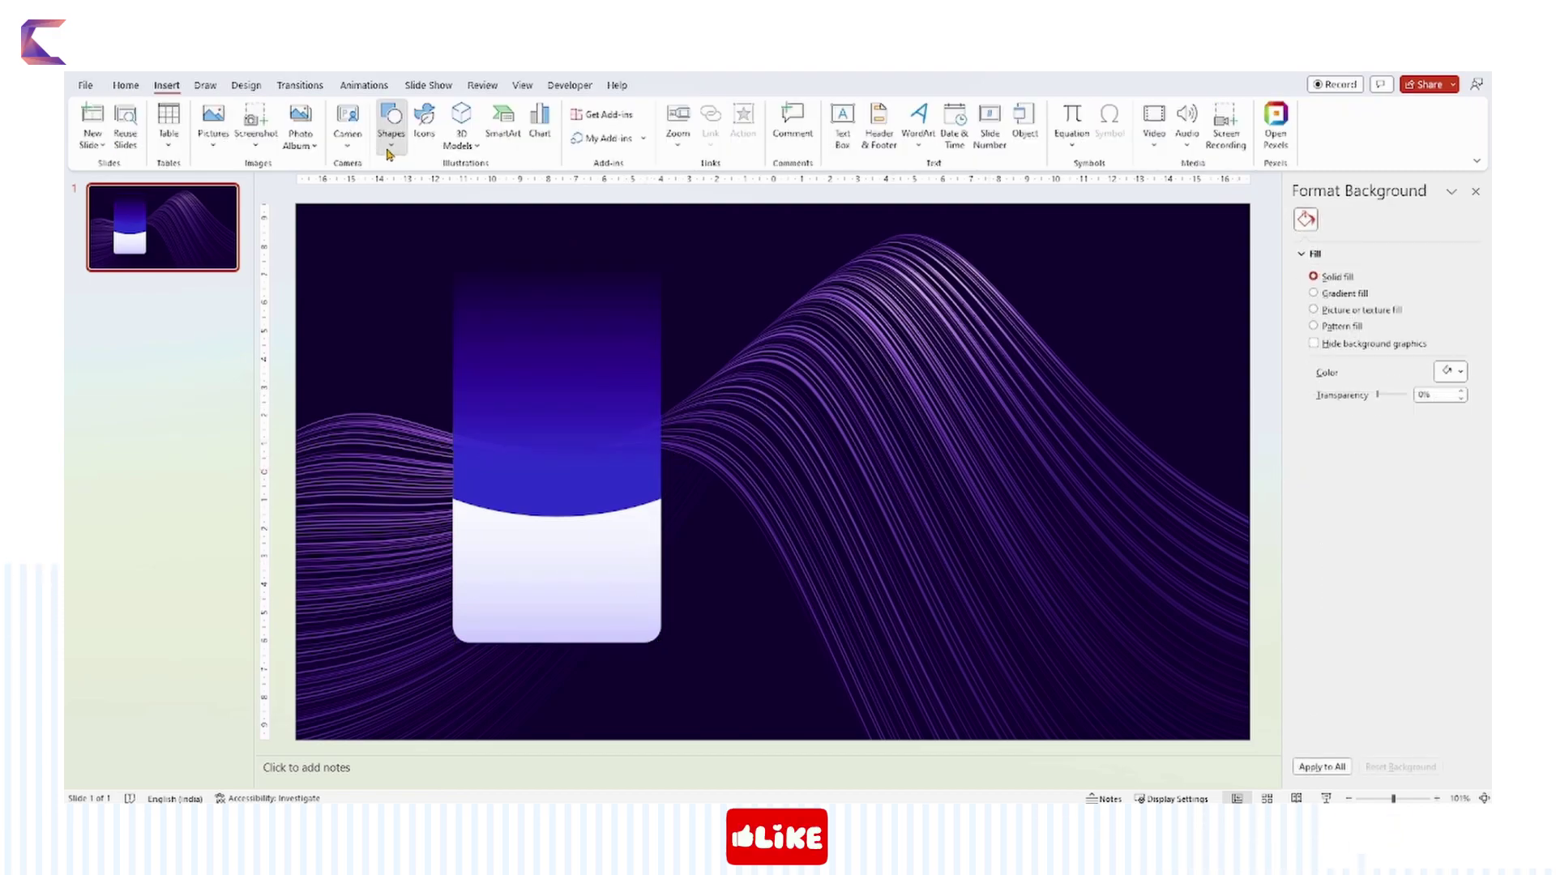
# Draw a rounded rectangle over the tall card with white fill and no outline.
pyautogui.click(391, 130)
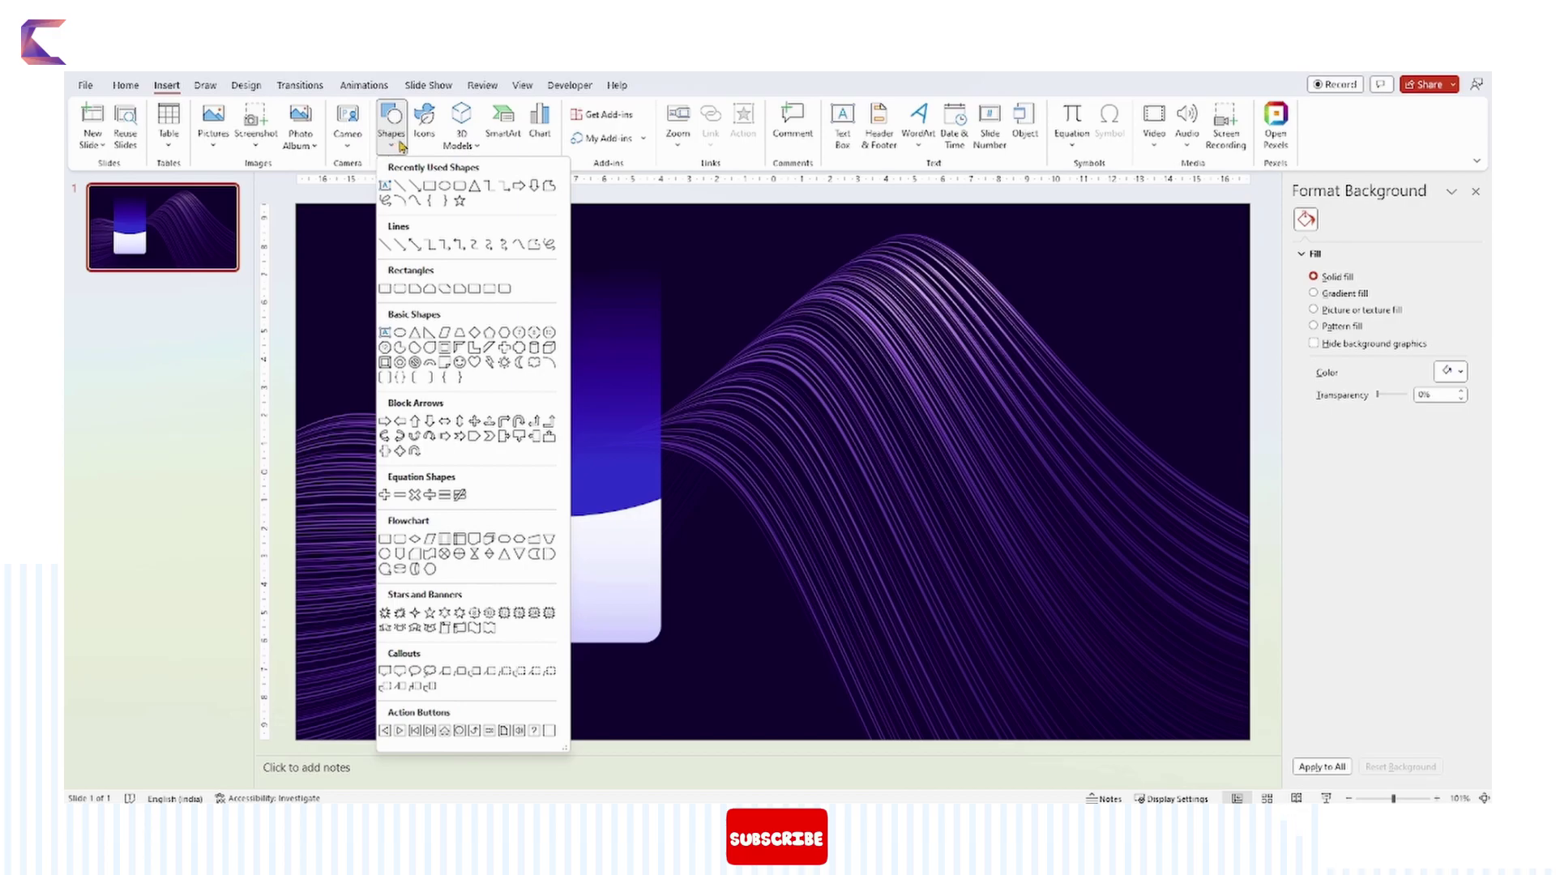
pyautogui.click(459, 188)
pyautogui.moveTo(476, 336); pyautogui.dragTo(630, 563)
pyautogui.click(1314, 481)
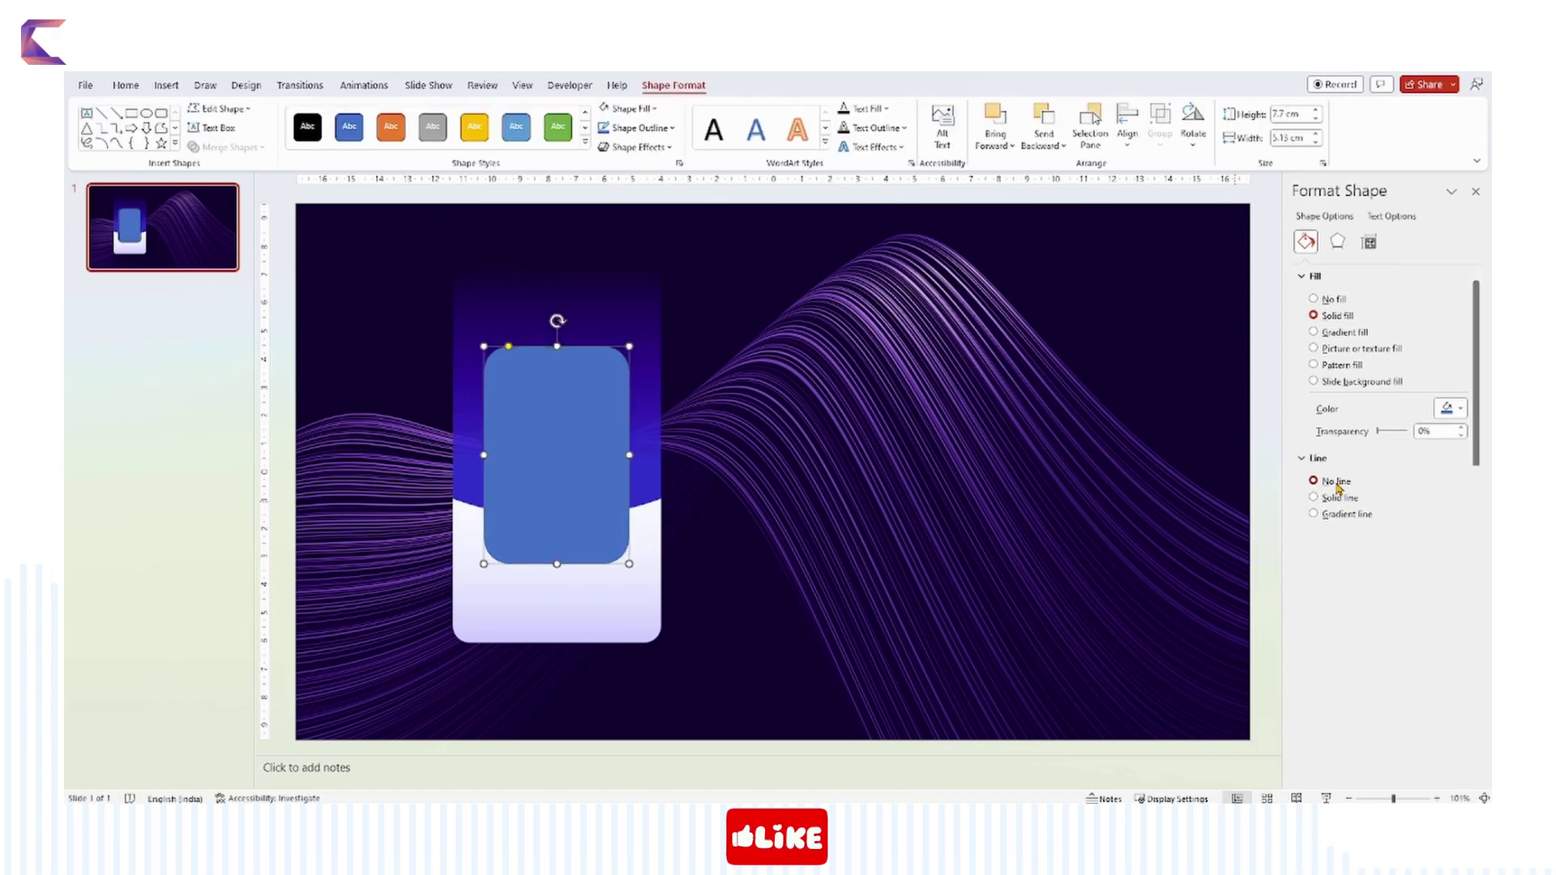
pyautogui.click(1451, 409)
pyautogui.click(1378, 448)
# Add a bottom-right outer offset shadow with increased distance and transparency.
pyautogui.click(1337, 241)
pyautogui.click(1325, 277)
pyautogui.click(1450, 297)
pyautogui.click(1387, 421)
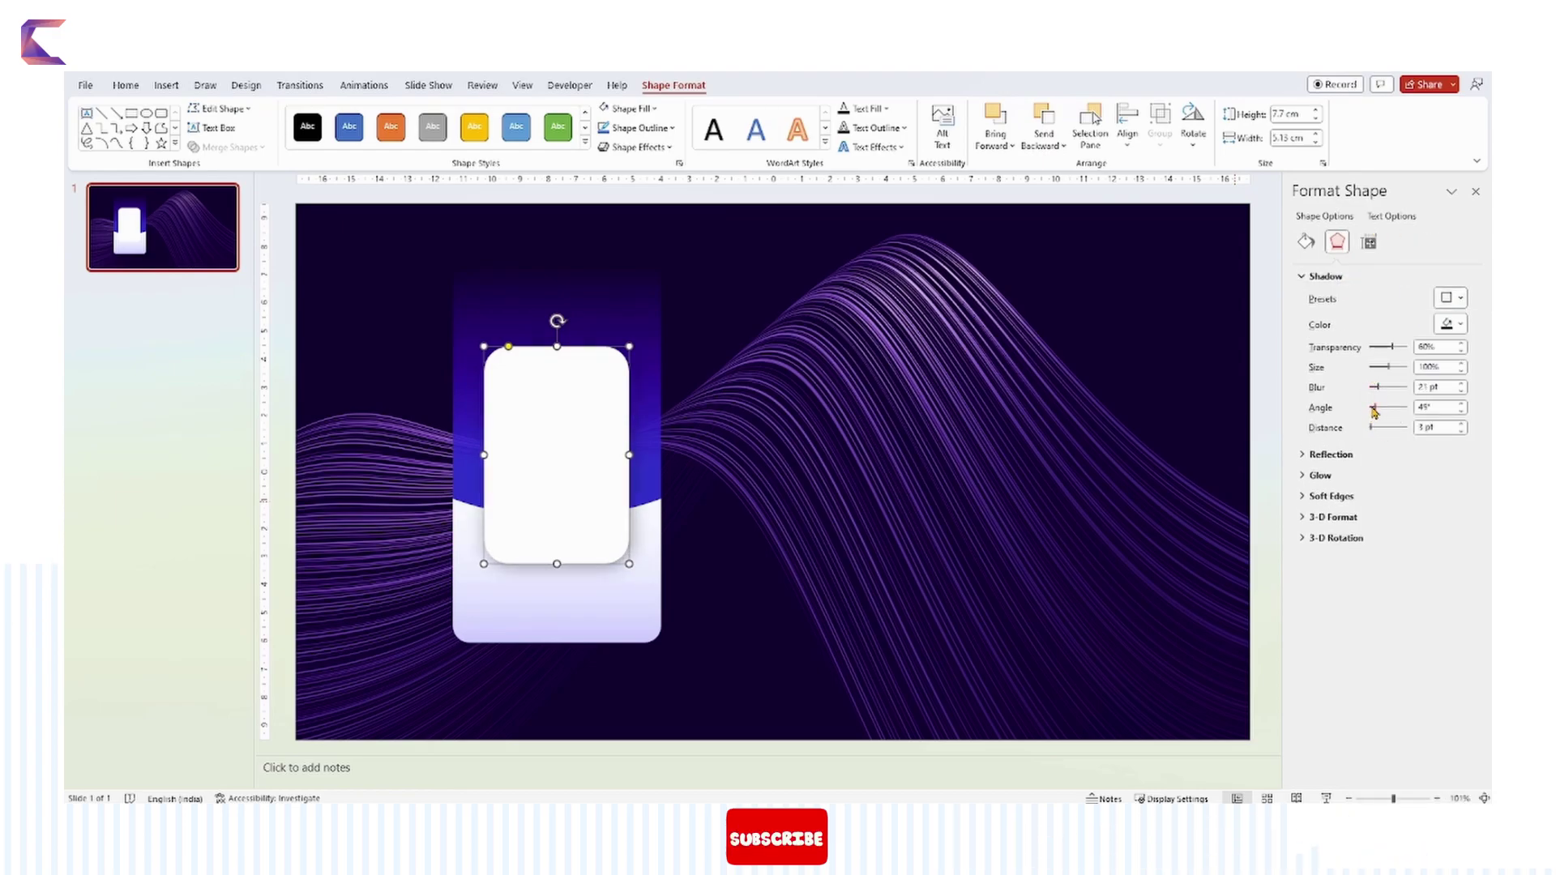
pyautogui.moveTo(1370, 427); pyautogui.dragTo(1375, 427)
pyautogui.moveTo(1391, 347); pyautogui.dragTo(1400, 353)
pyautogui.click(1271, 494)
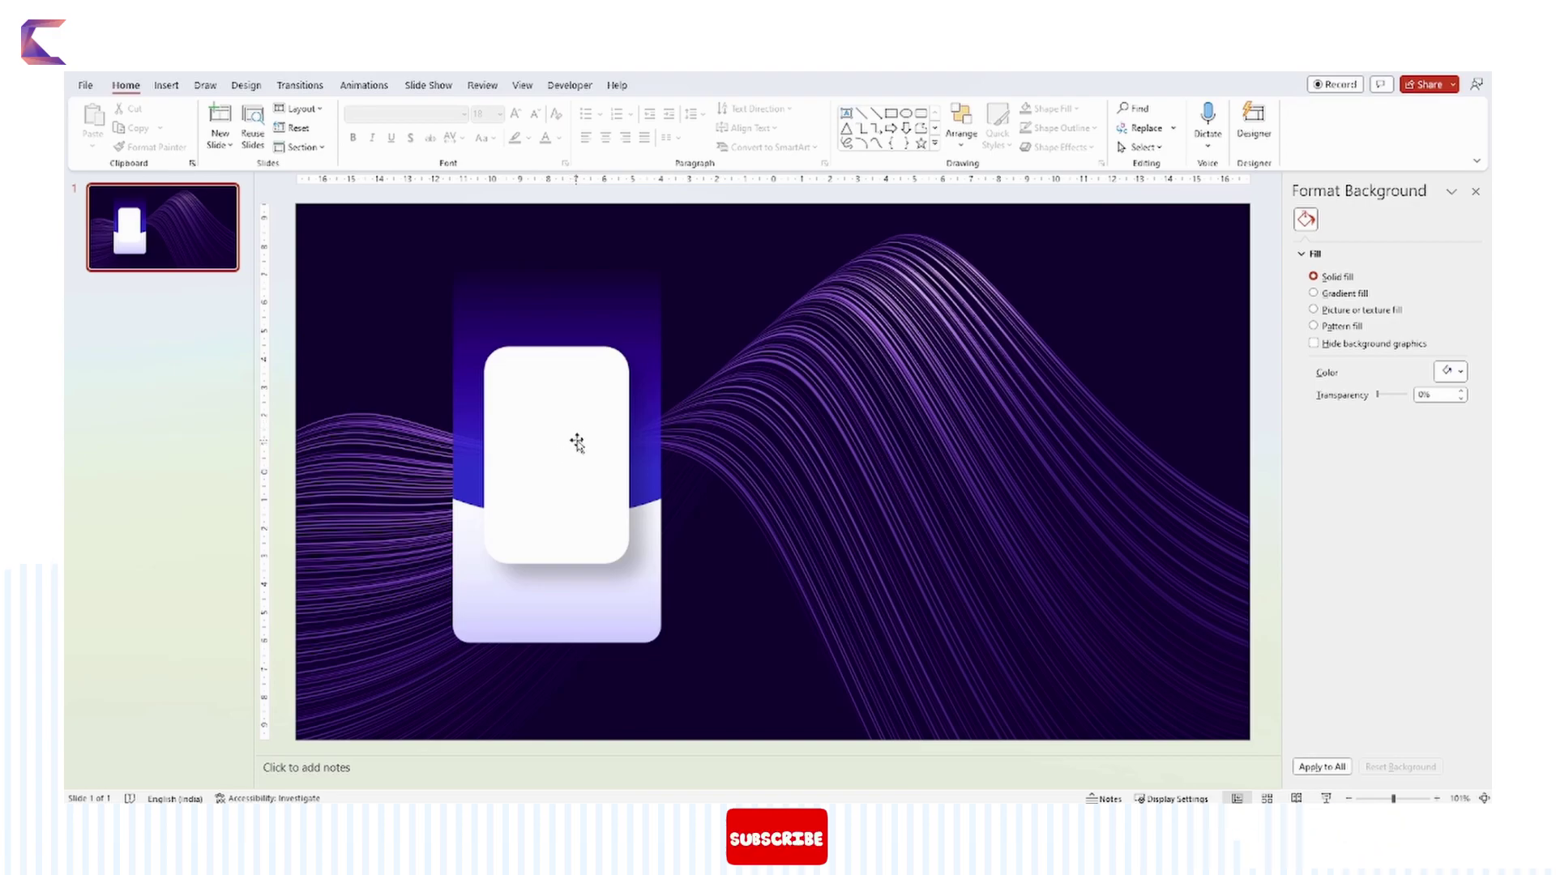
# Shorten the white card to a height of 7.49 cm.
pyautogui.click(563, 532)
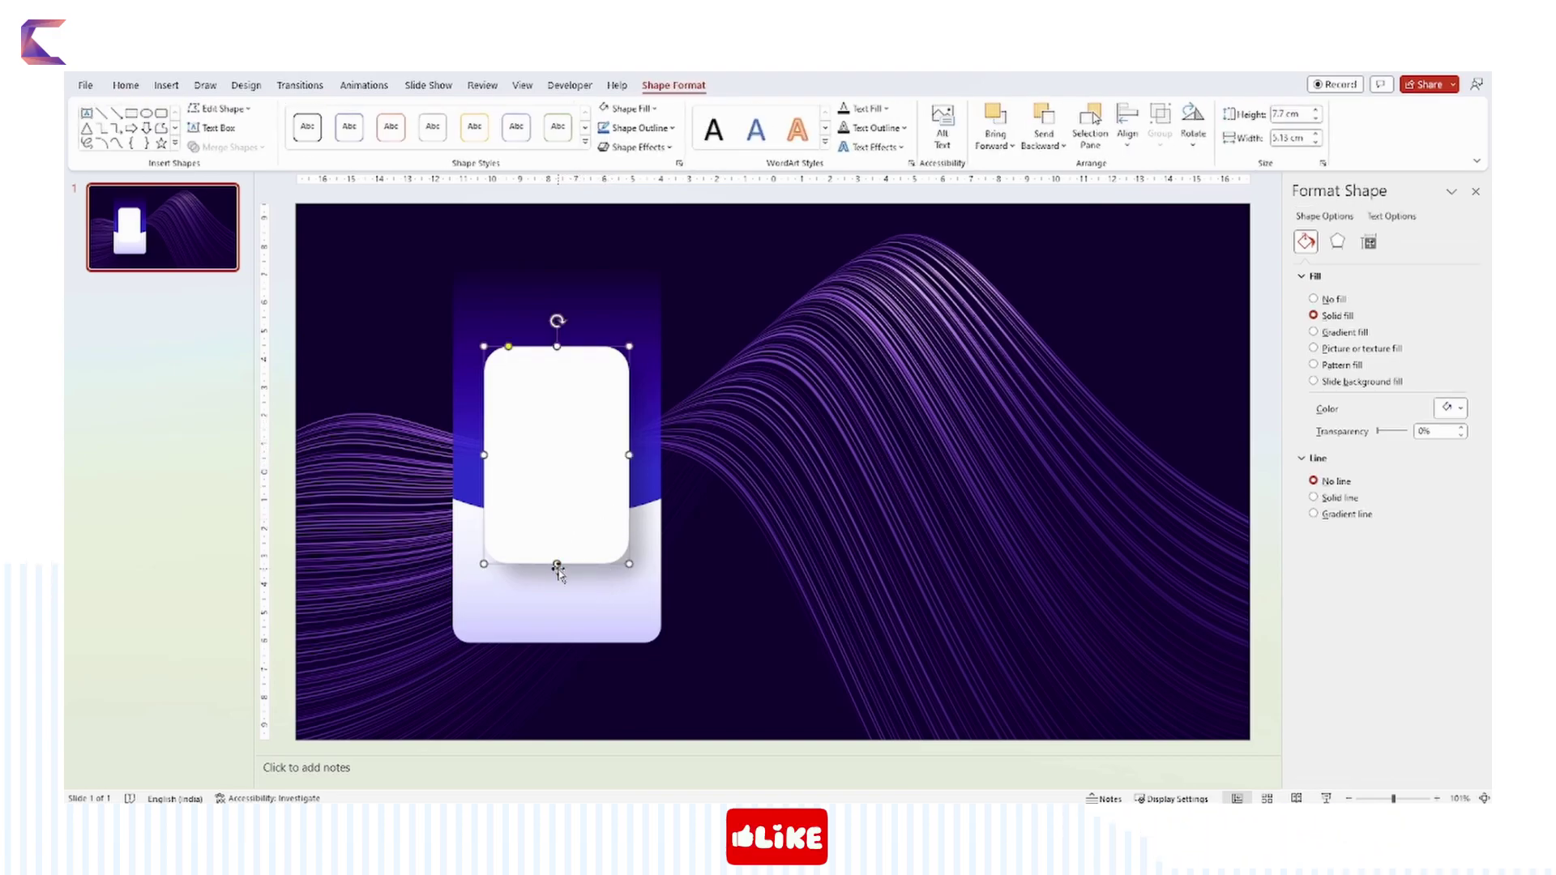
pyautogui.moveTo(558, 601); pyautogui.dragTo(554, 389)
pyautogui.moveTo(576, 469); pyautogui.dragTo(573, 465)
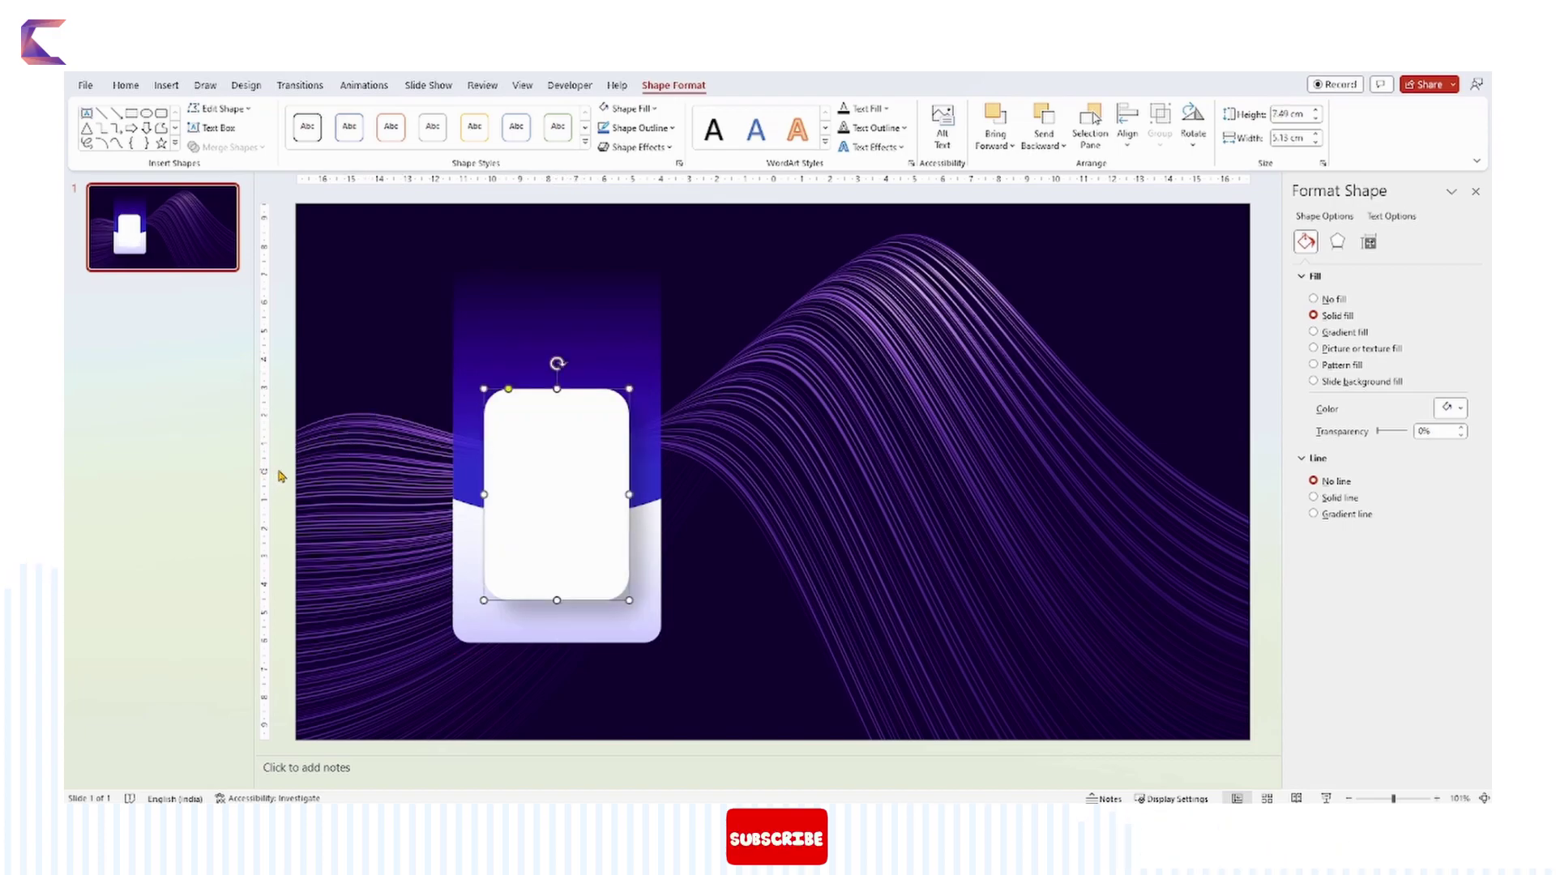
pyautogui.click(381, 445)
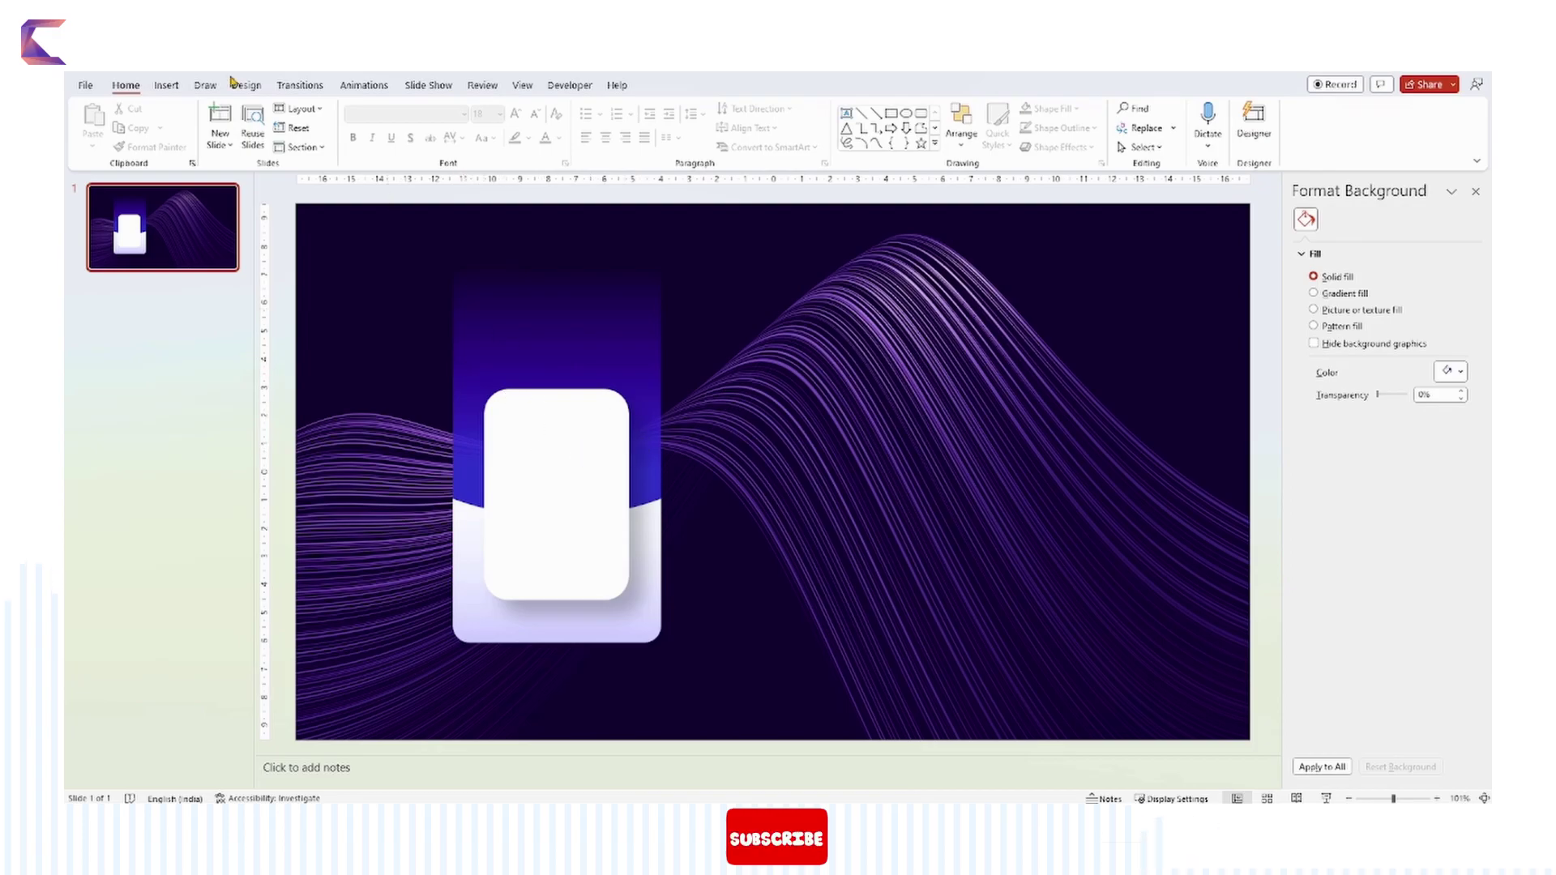
# Add a 'BLISS' text box on the white card in Montserrat Black 24, colour #6161FF.
pyautogui.click(166, 85)
pyautogui.click(842, 128)
pyautogui.moveTo(498, 474); pyautogui.dragTo(609, 507)
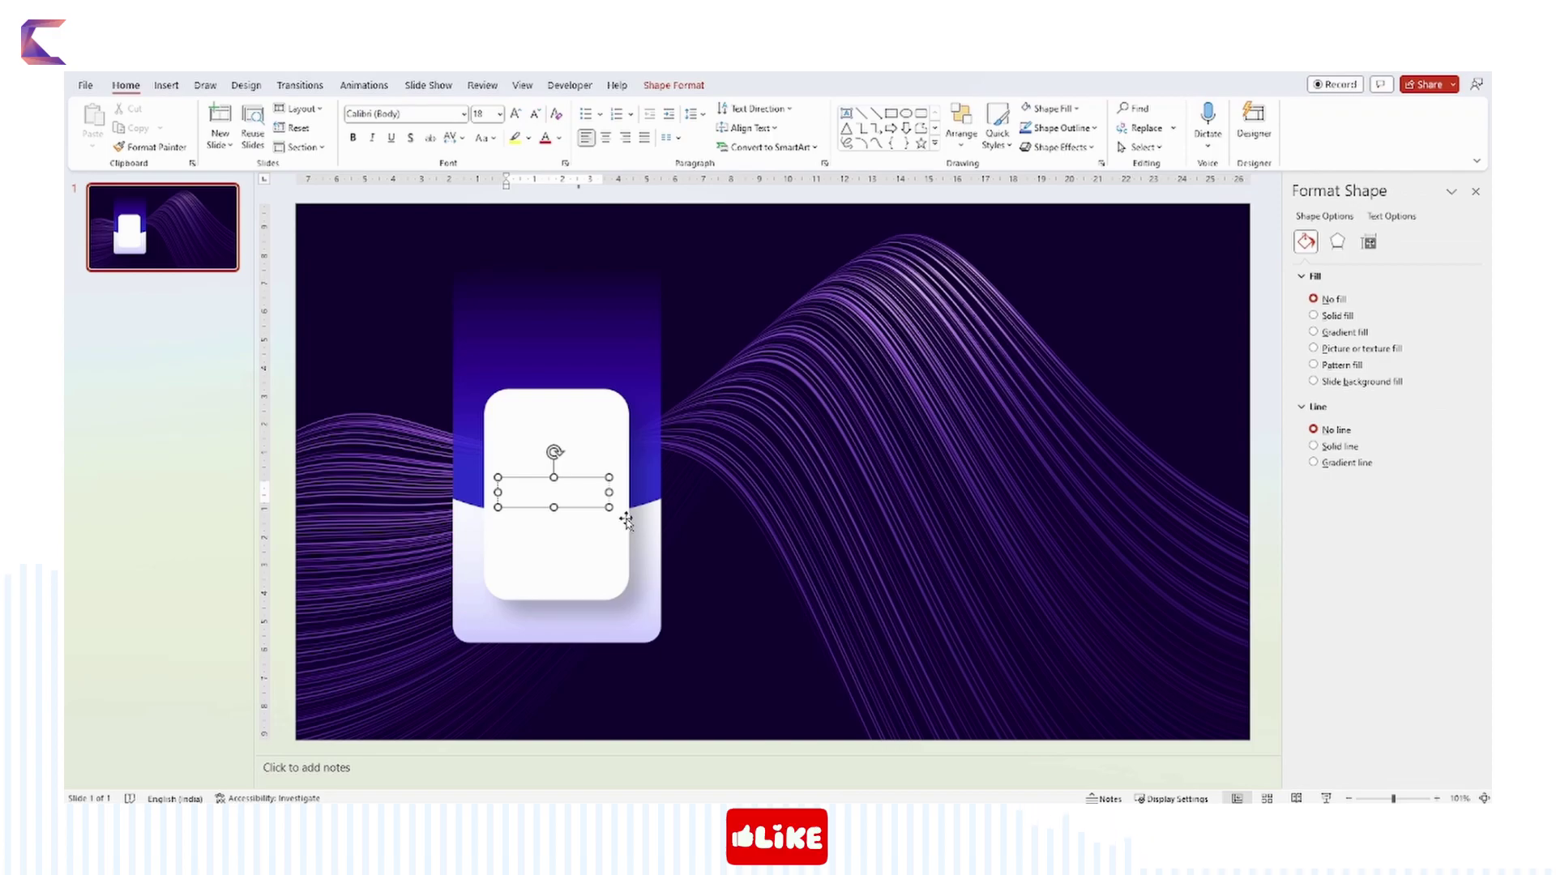
pyautogui.click(558, 137)
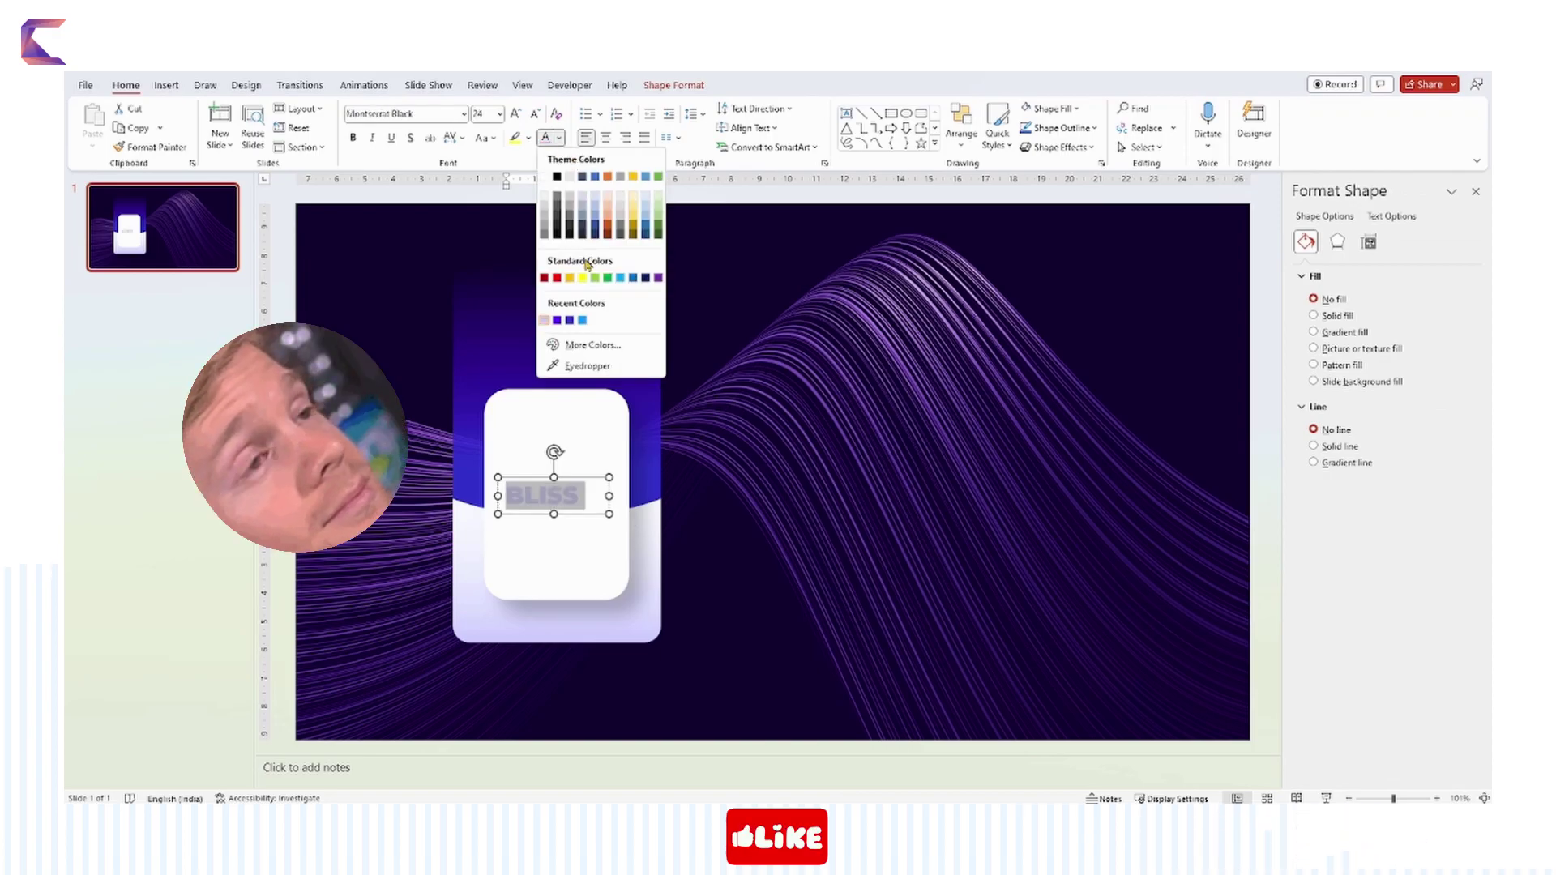
pyautogui.click(590, 345)
pyautogui.click(598, 245)
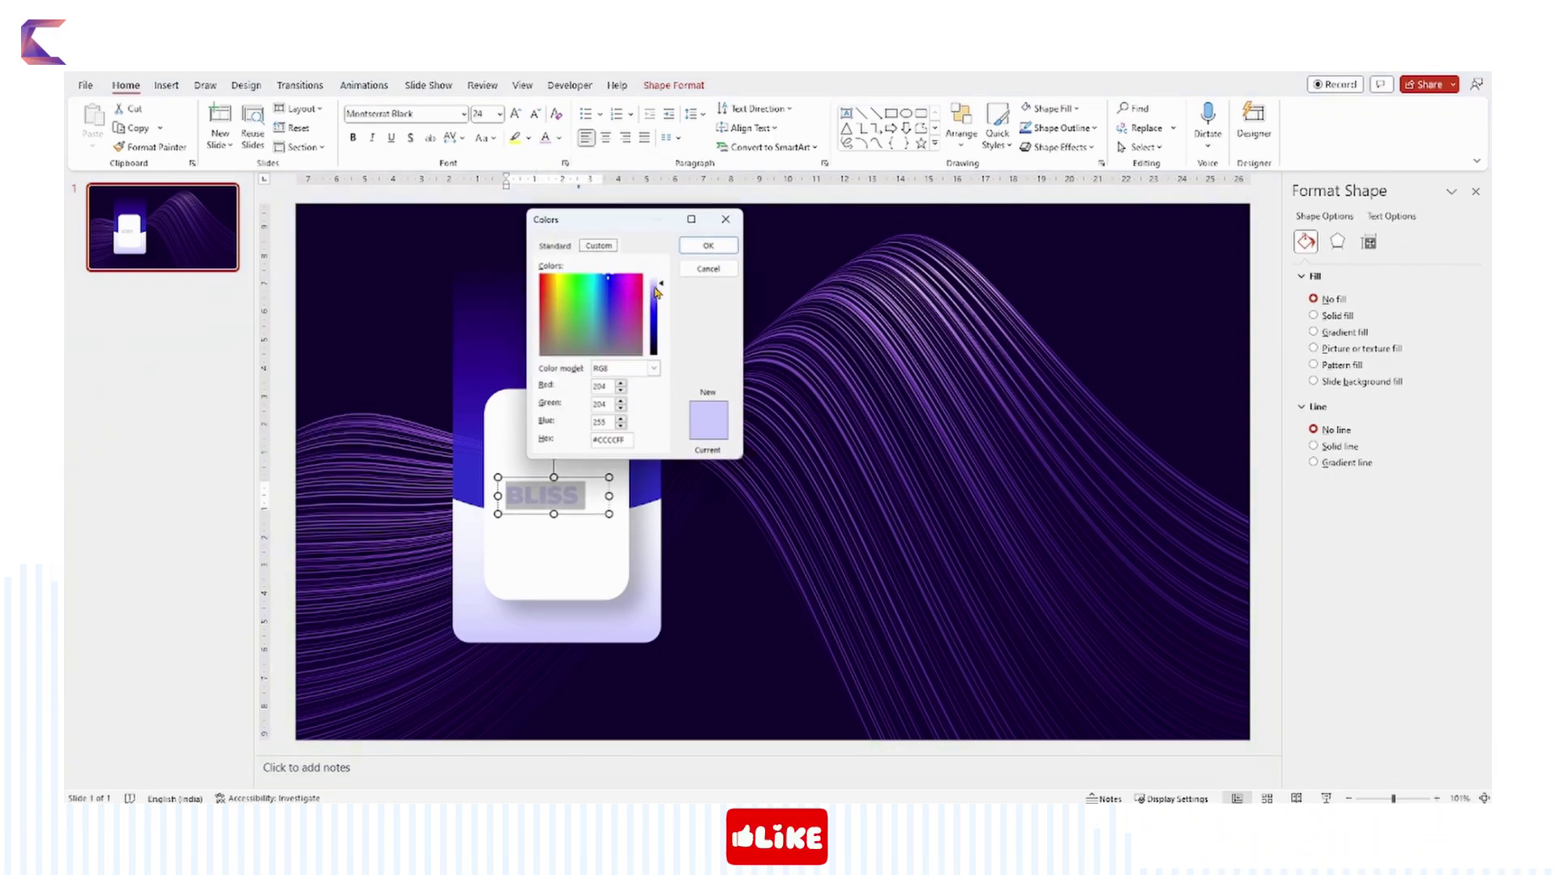
pyautogui.moveTo(657, 292); pyautogui.dragTo(656, 301)
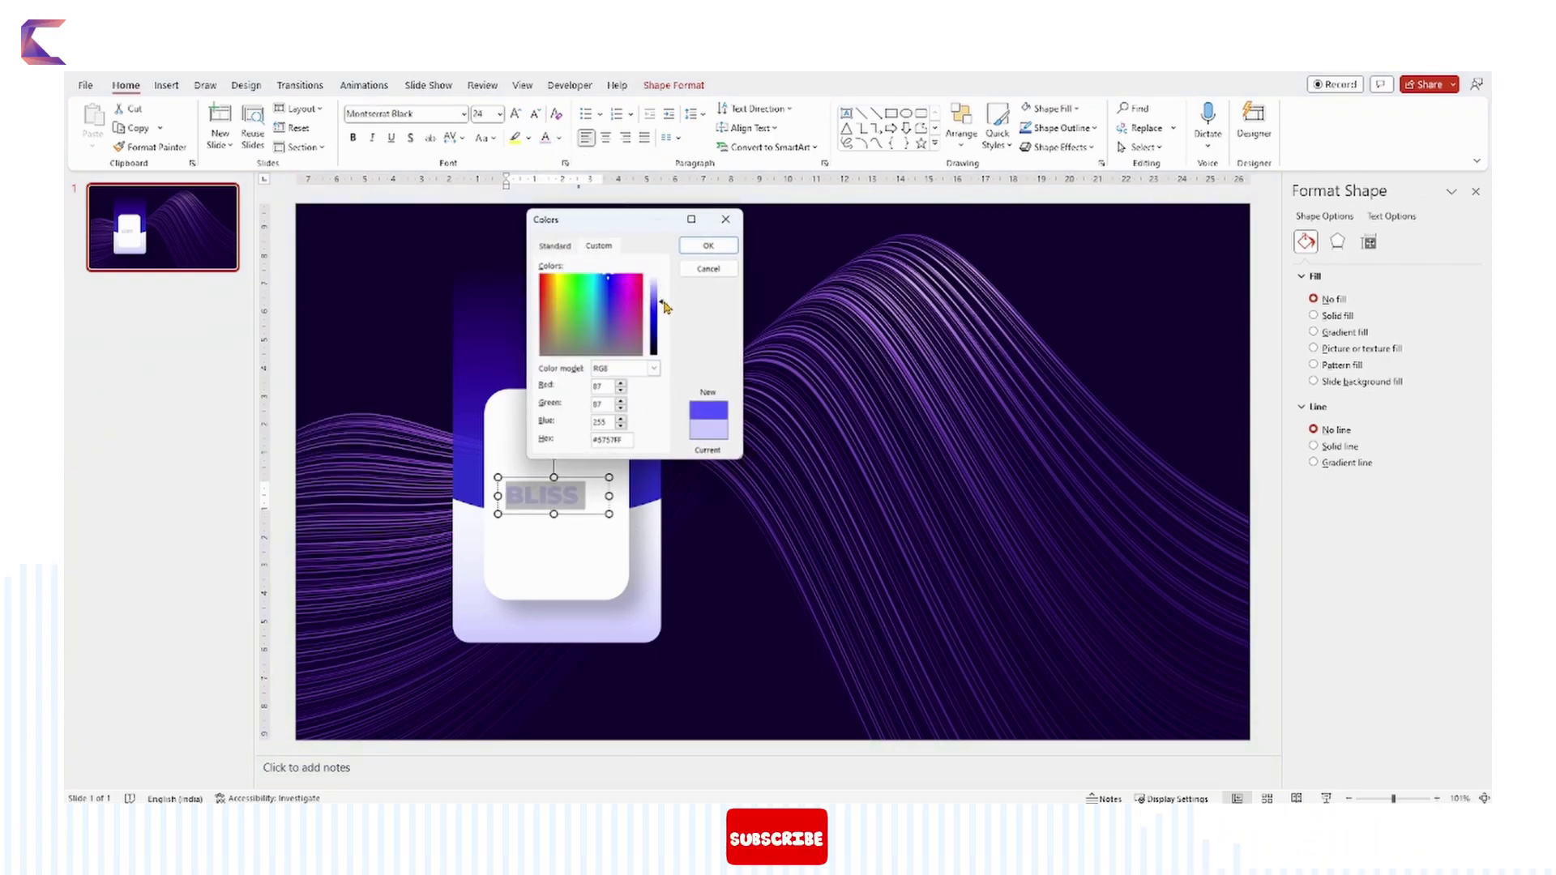
pyautogui.click(710, 246)
pyautogui.click(663, 531)
pyautogui.click(166, 85)
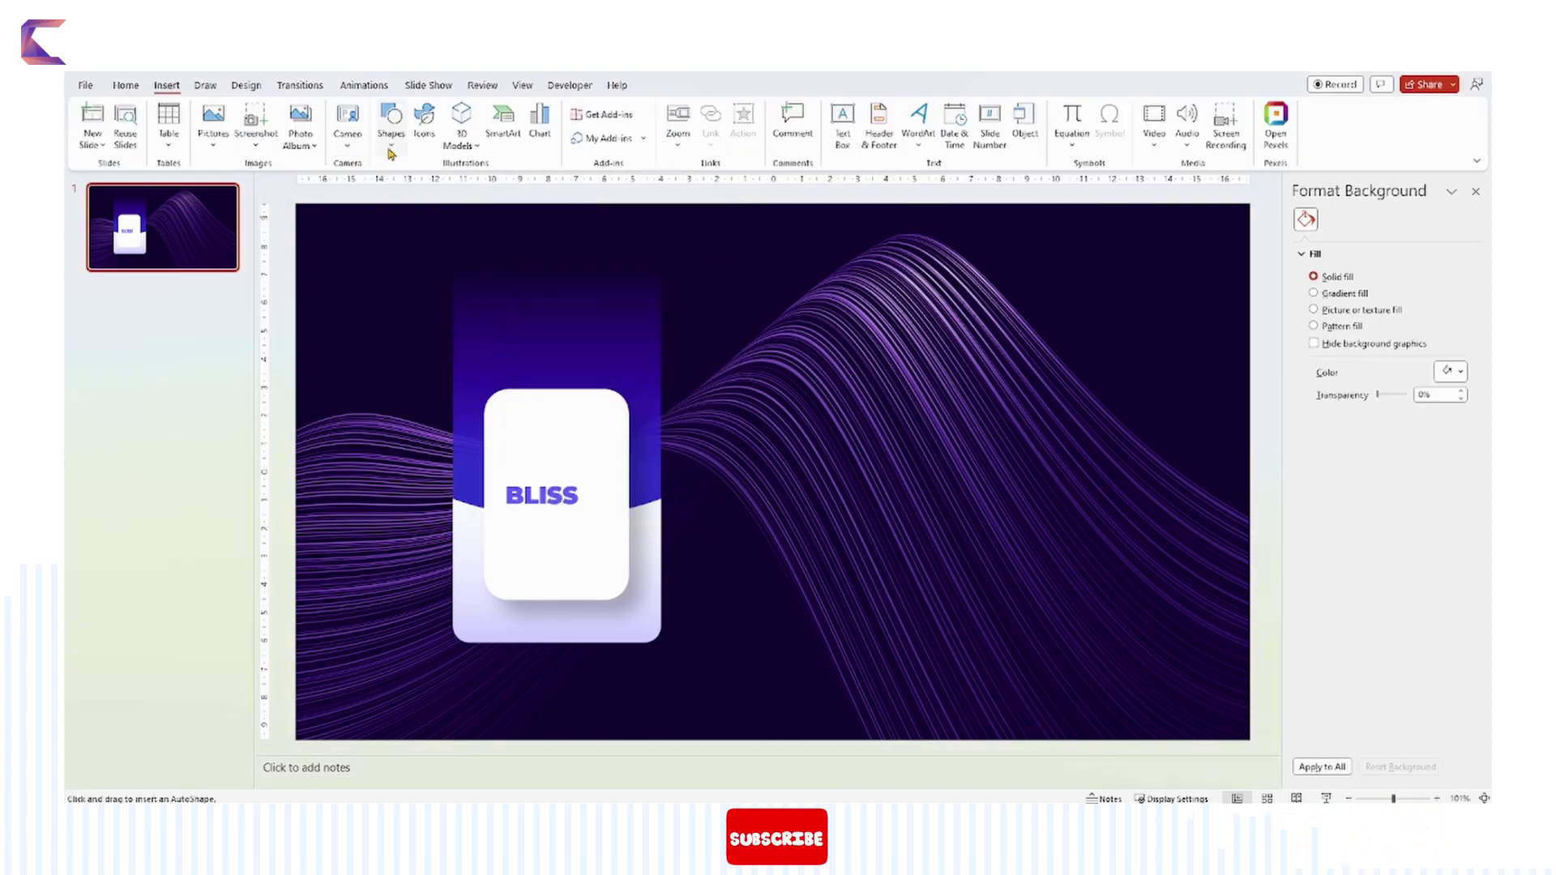
# Insert the teal cartoon Earth 3D model found by searching 'EARTH'.
pyautogui.click(462, 144)
pyautogui.click(495, 210)
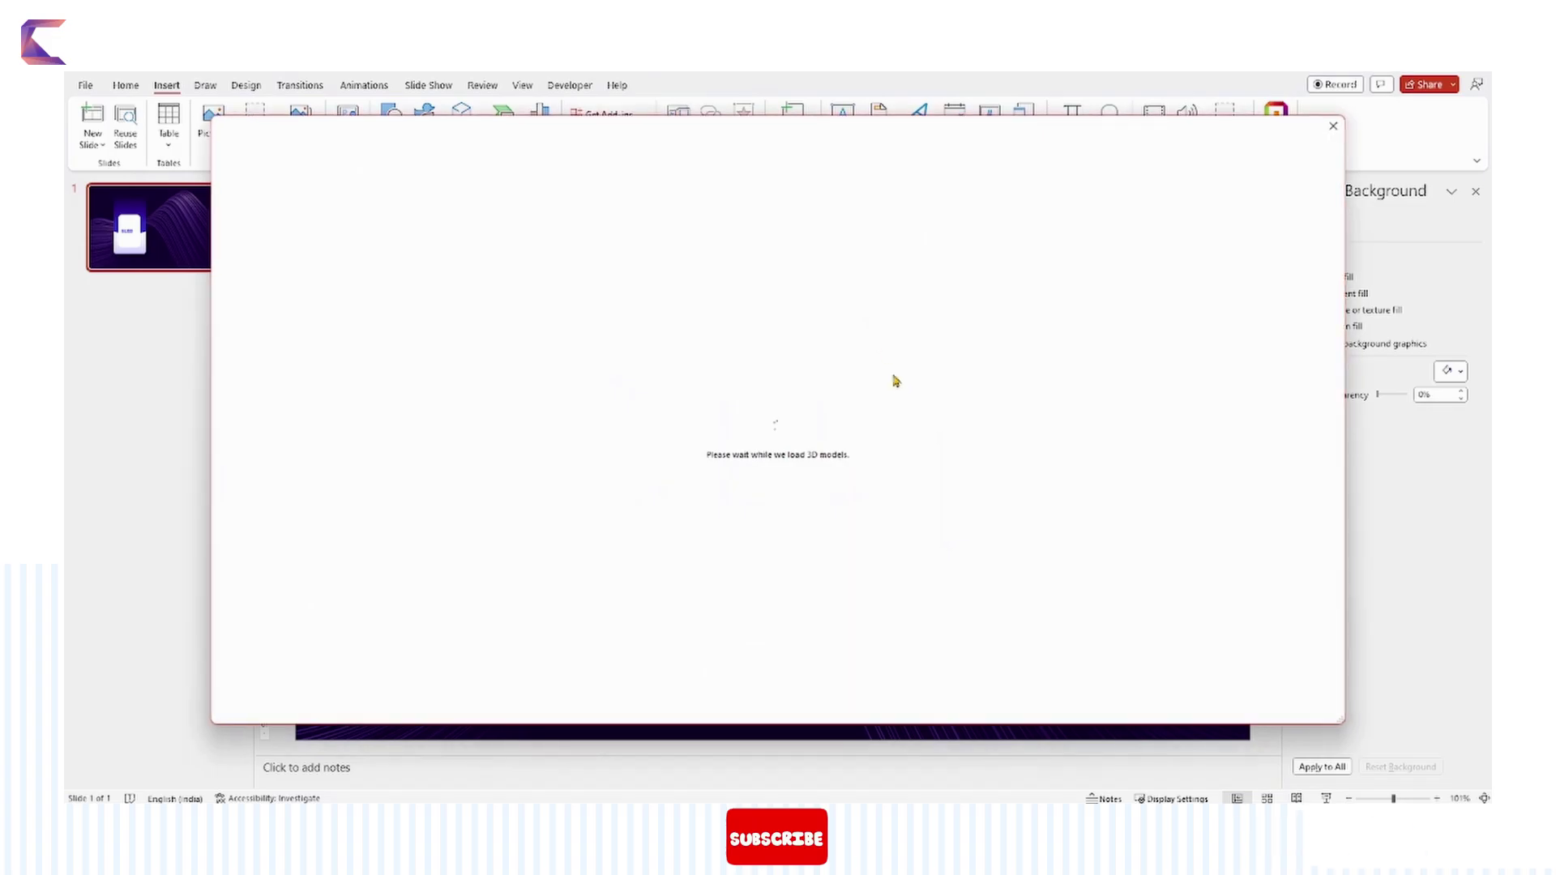
pyautogui.write('EARTH')
pyautogui.press('Return')
pyautogui.scroll(-5, 583, 437)
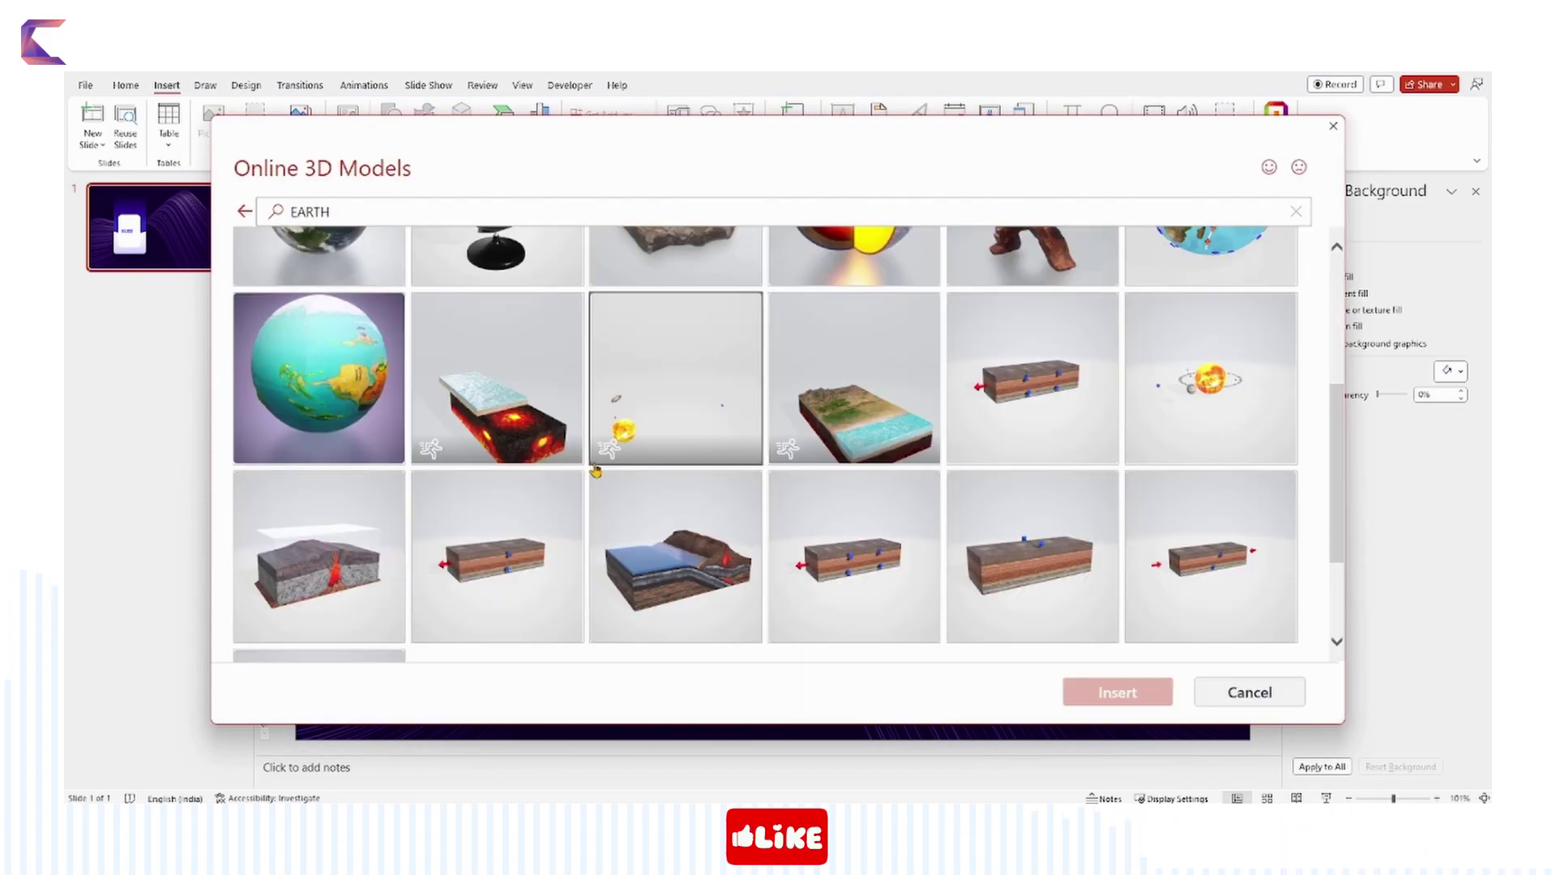
pyautogui.scroll(3, 578, 441)
pyautogui.click(324, 433)
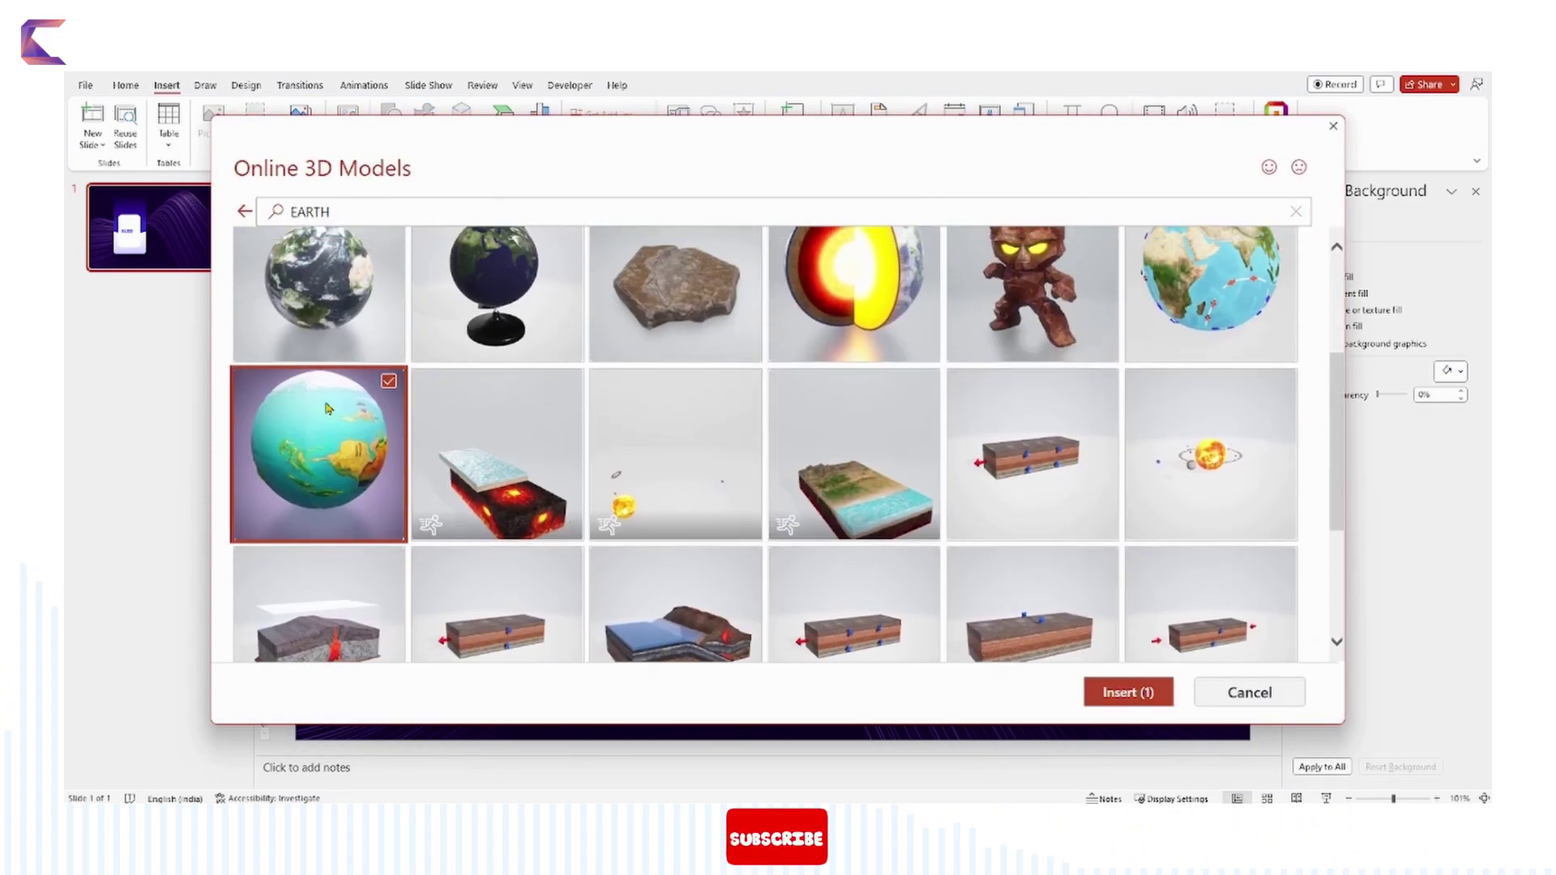
pyautogui.click(1127, 694)
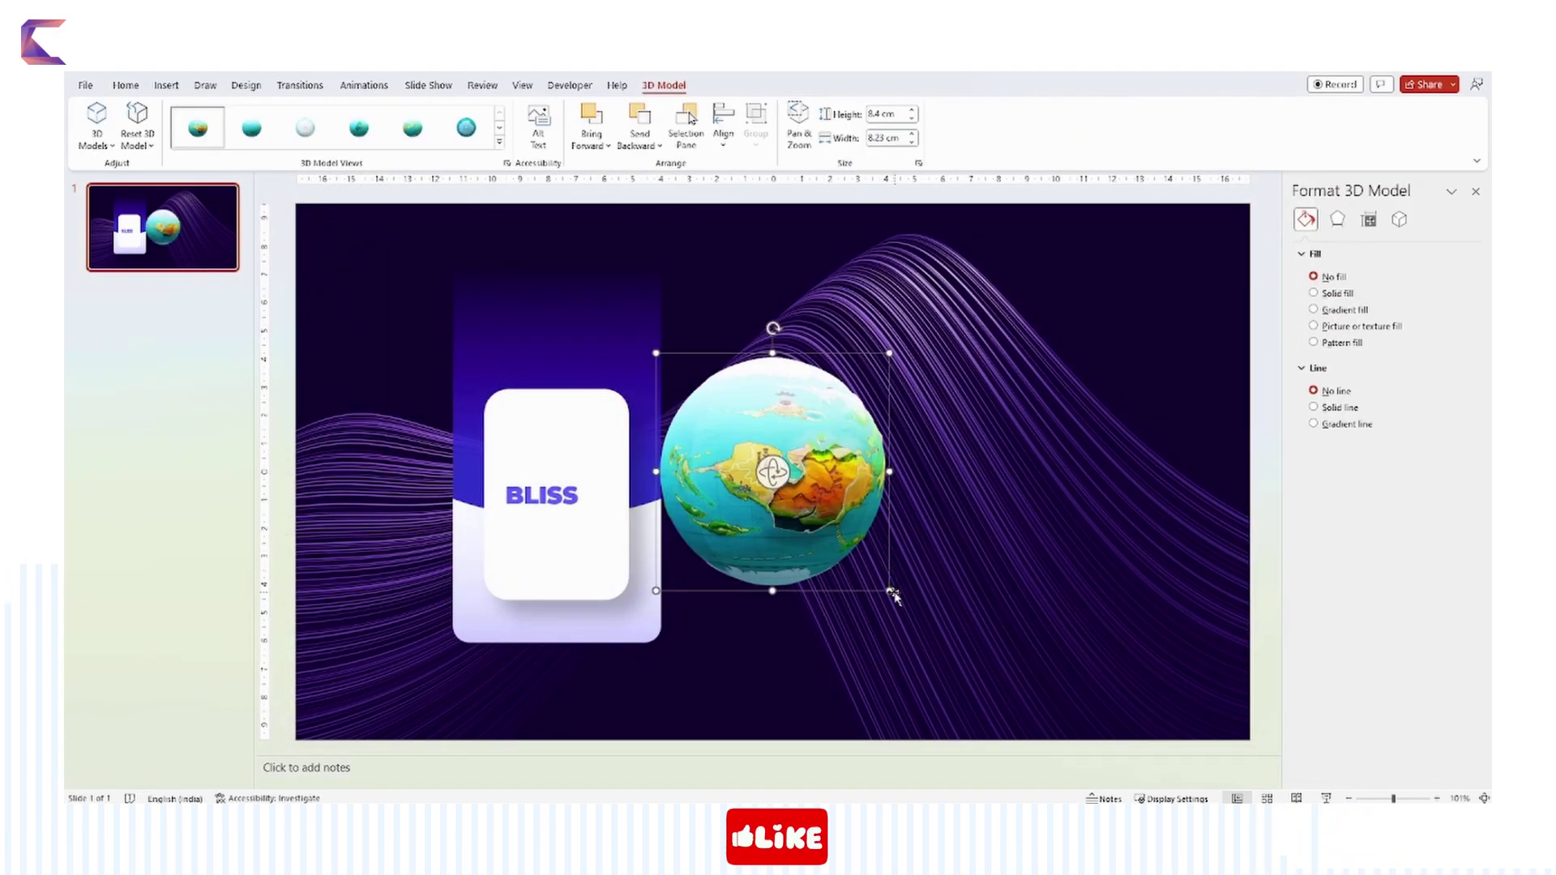
# Shrink the globe to about 5.3 cm, place it on the BLISS card and apply another preset view.
pyautogui.moveTo(890, 591); pyautogui.dragTo(810, 510)
pyautogui.moveTo(772, 470); pyautogui.dragTo(557, 395)
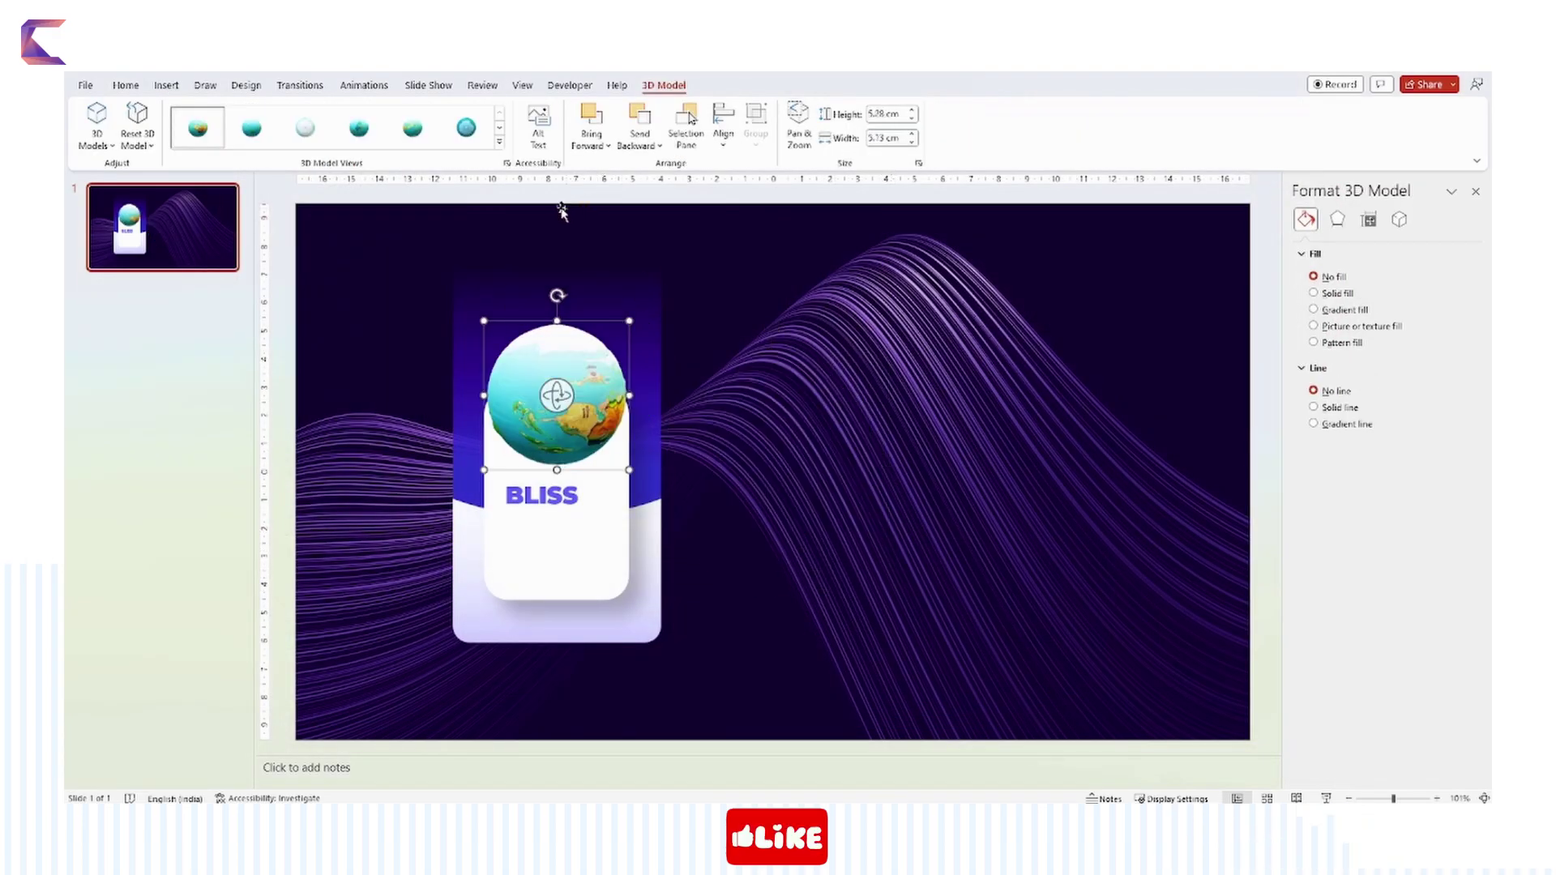
pyautogui.click(461, 130)
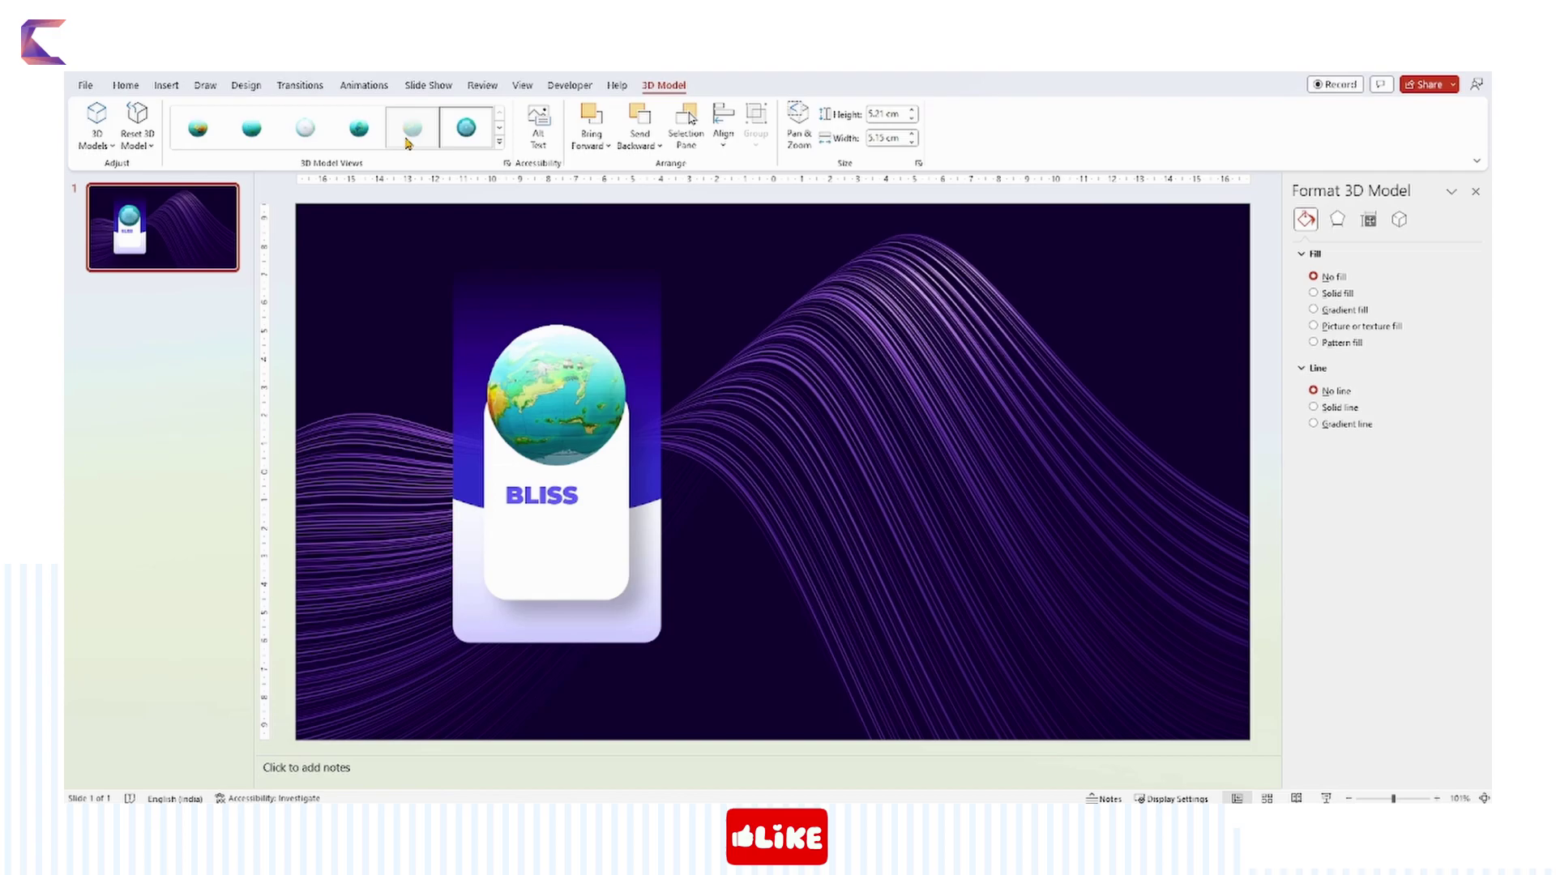
pyautogui.click(358, 128)
pyautogui.click(284, 411)
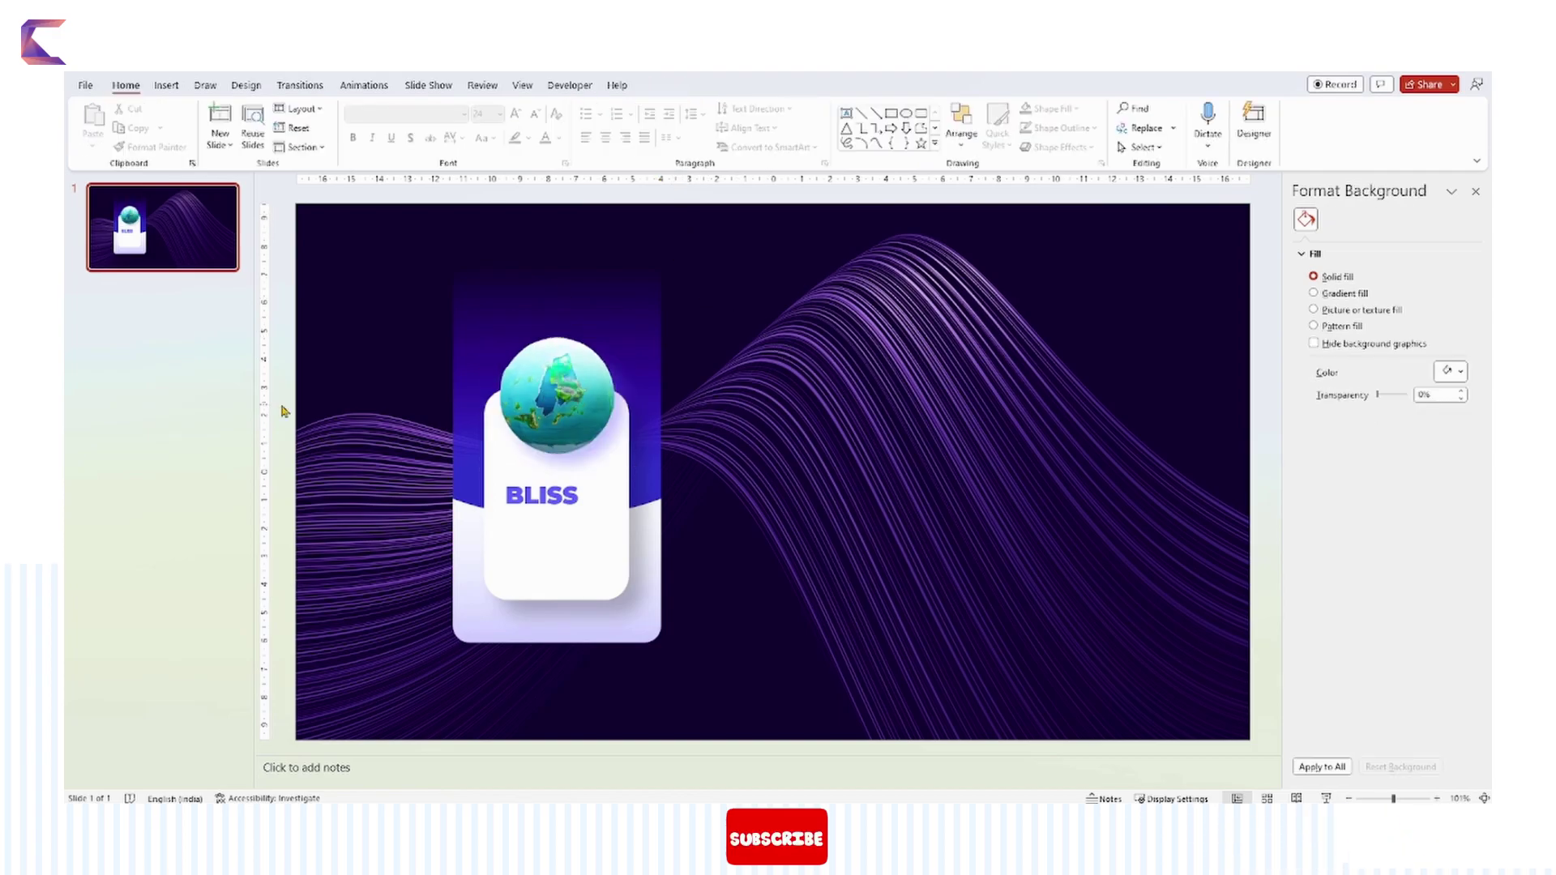
# Draw a small rectangle near the top of the card.
pyautogui.click(550, 278)
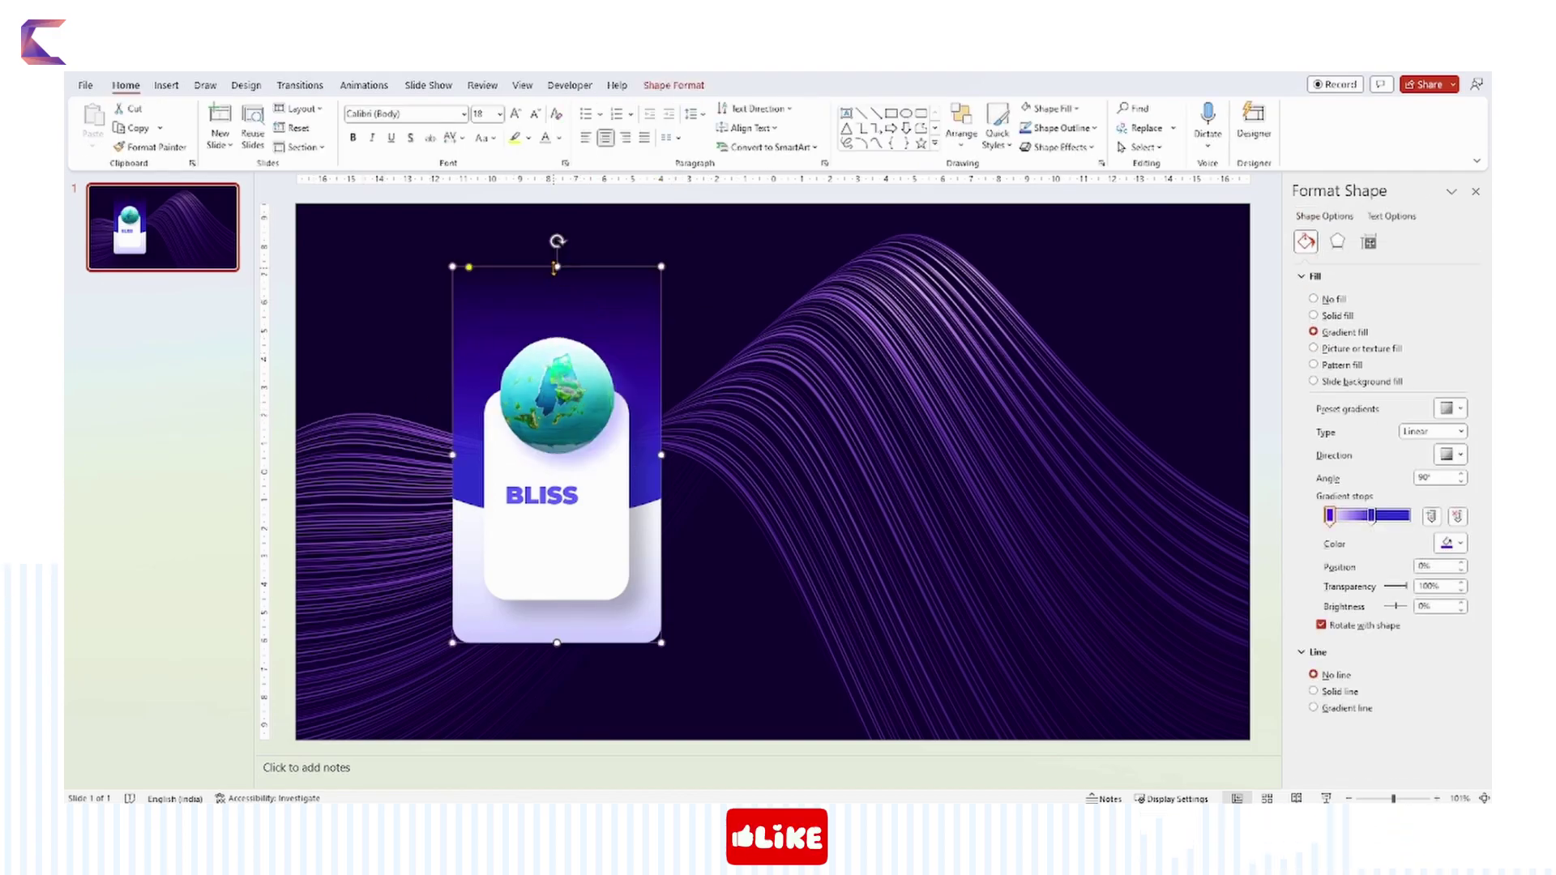
pyautogui.press('Escape')
pyautogui.click(183, 83)
pyautogui.click(392, 130)
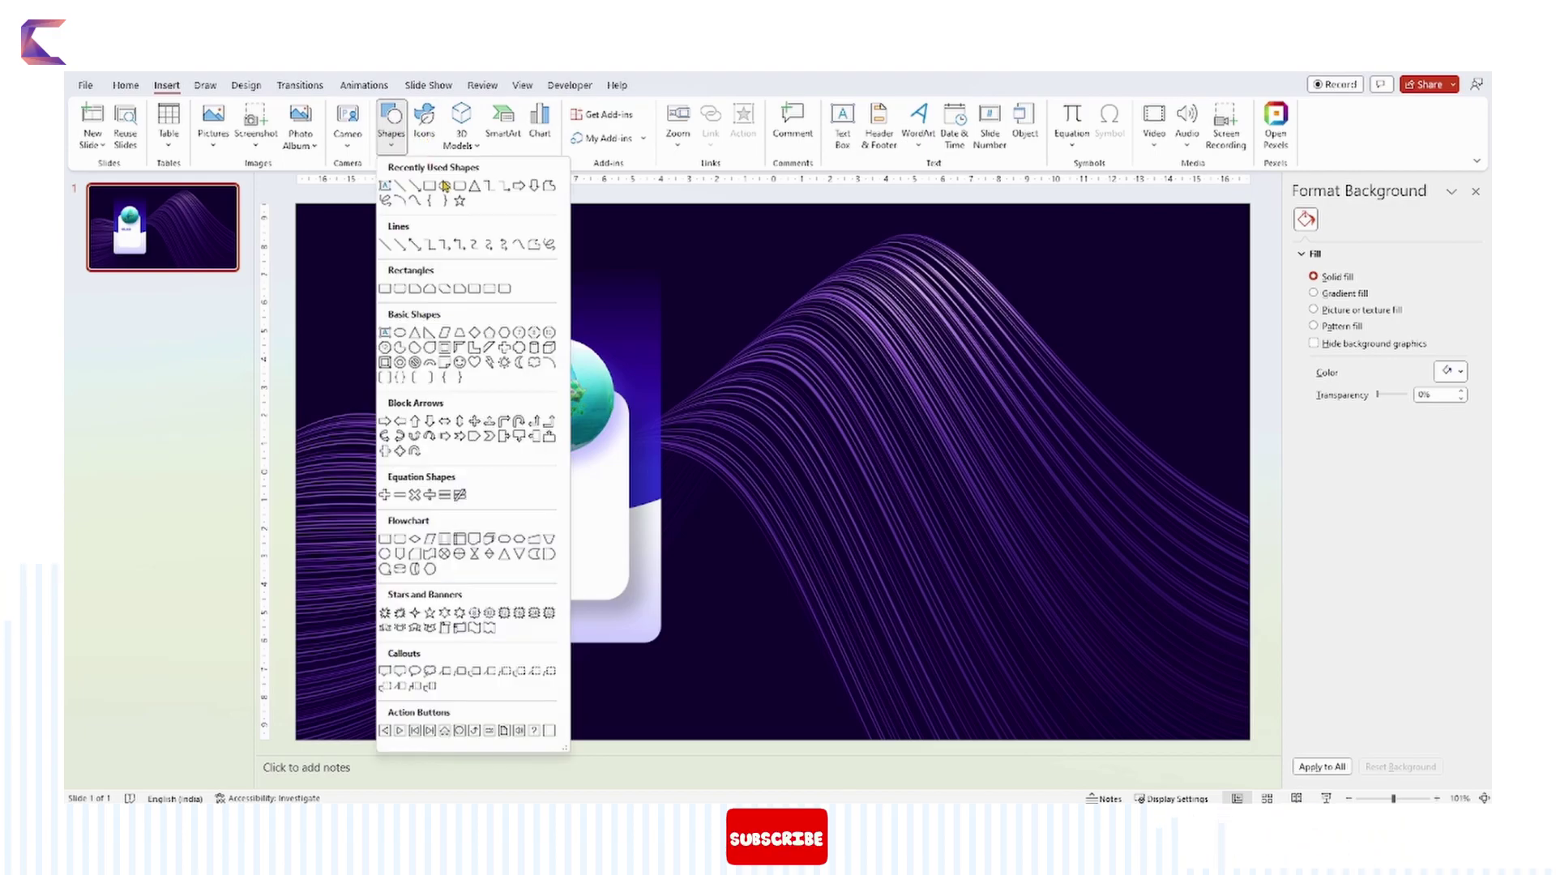
pyautogui.click(459, 188)
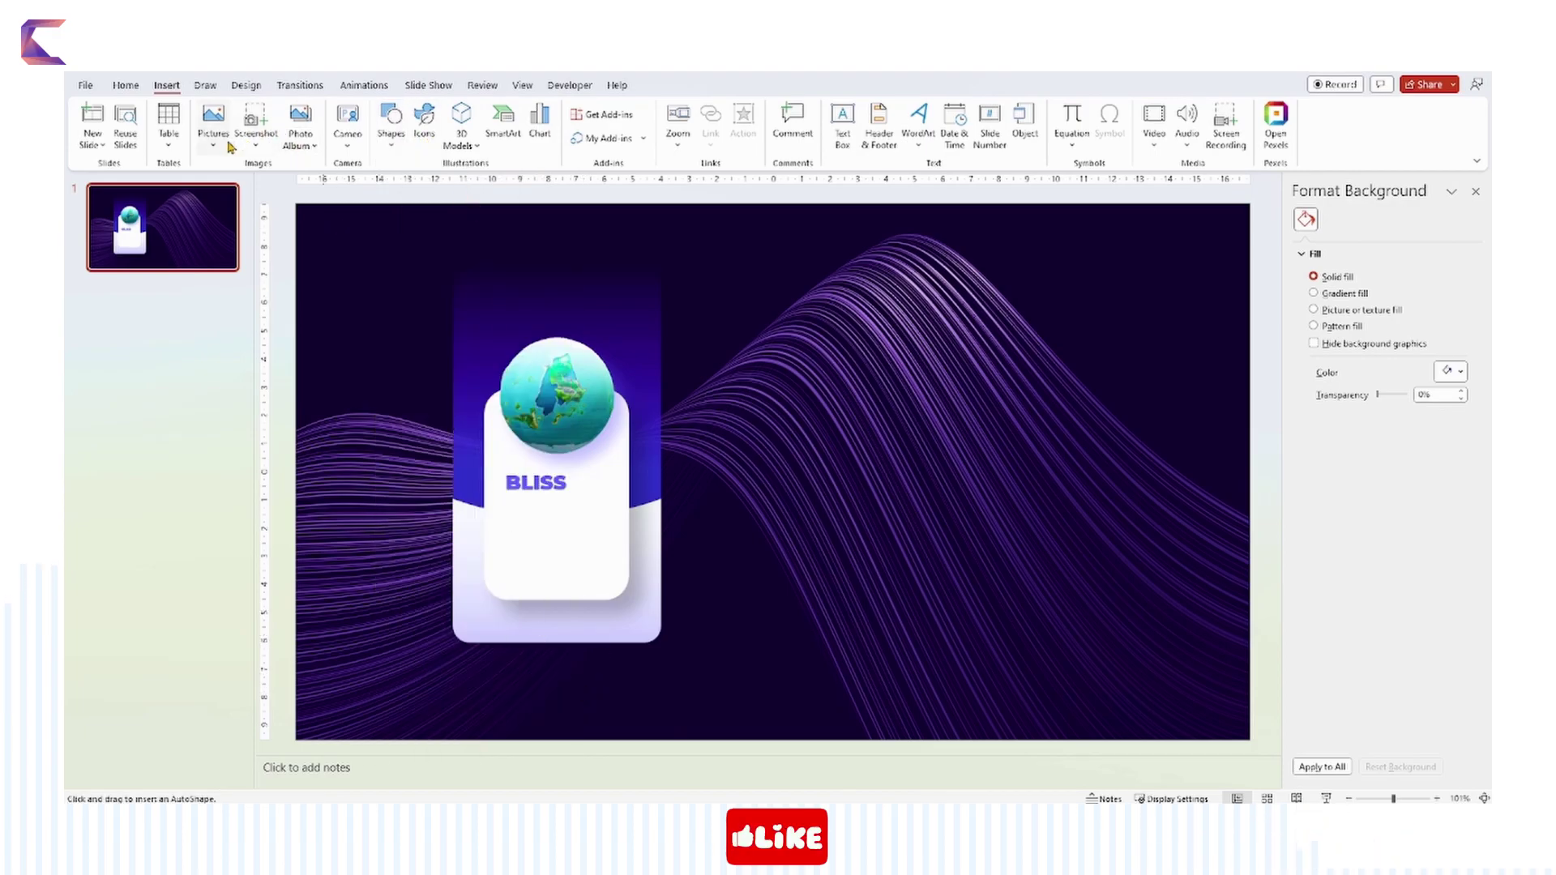
pyautogui.moveTo(374, 289); pyautogui.dragTo(459, 310)
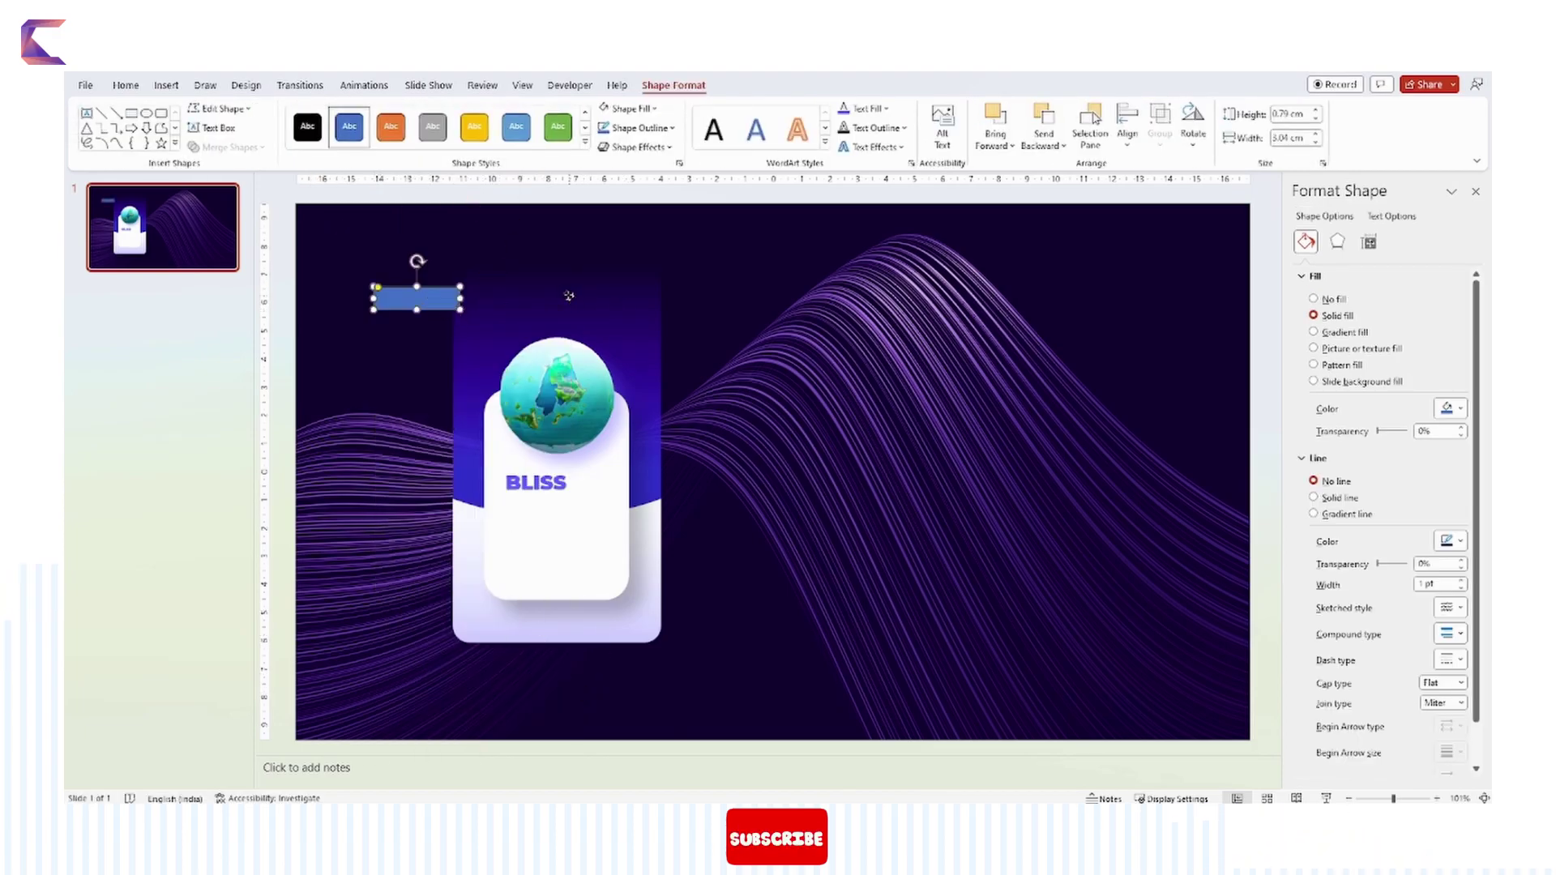
# Format Paint the card's gradient onto the small rectangle and move it to the card's bottom.
pyautogui.click(473, 300)
pyautogui.click(126, 85)
pyautogui.click(150, 147)
pyautogui.click(409, 301)
pyautogui.click(421, 308)
pyautogui.click(421, 308)
pyautogui.moveTo(421, 308); pyautogui.dragTo(565, 623)
# Round the bar's corners and set its gradient to 180°, first stop 19%, last stop Light Blue.
pyautogui.click(1461, 458)
pyautogui.click(1473, 492)
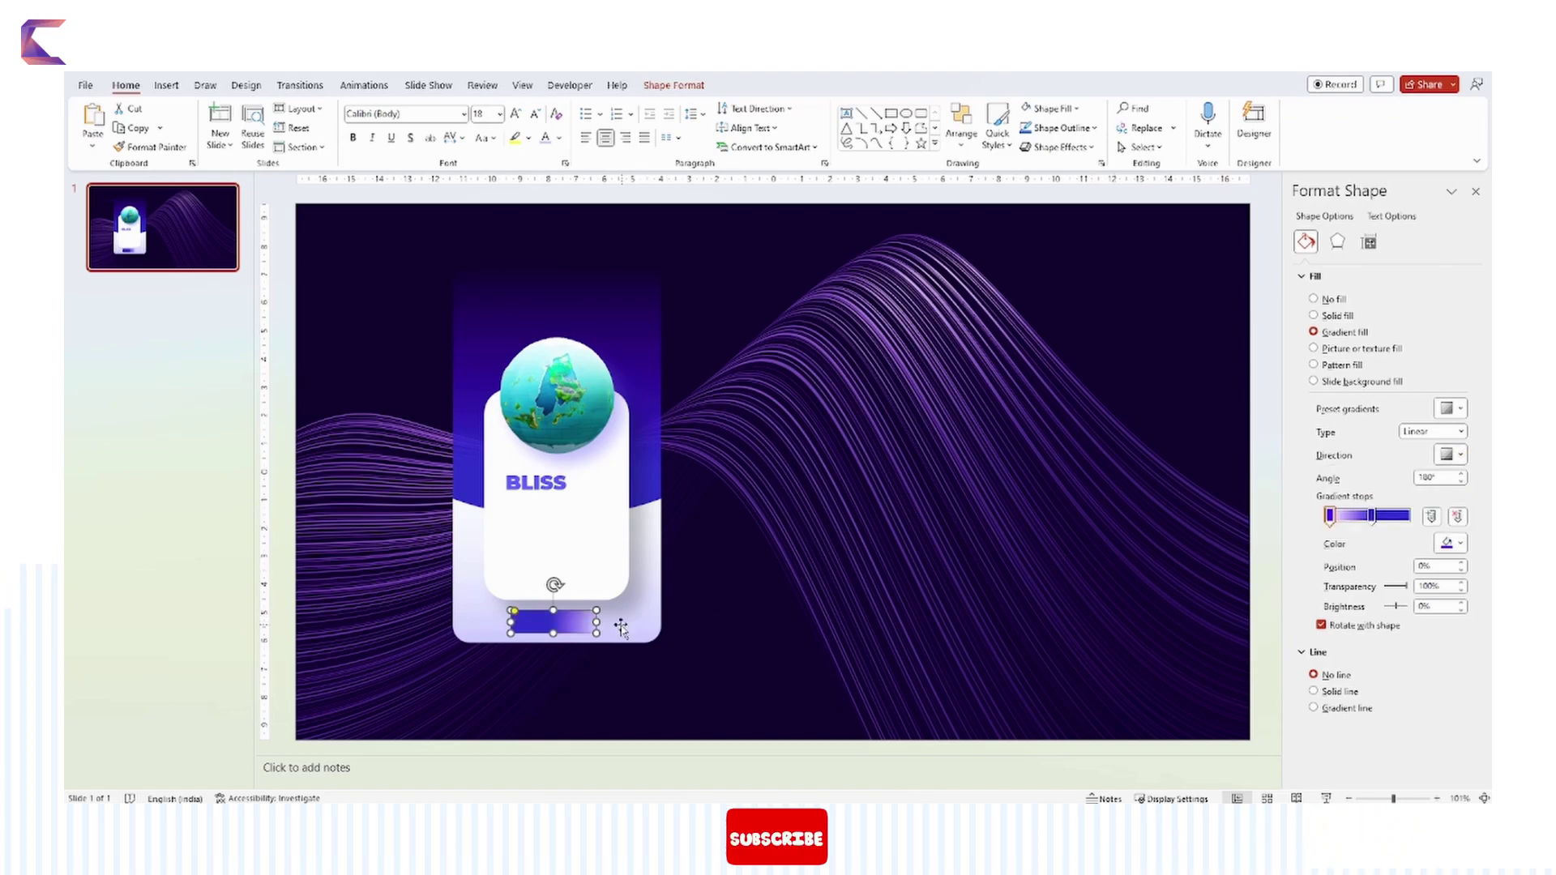
pyautogui.moveTo(513, 611); pyautogui.dragTo(658, 628)
pyautogui.moveTo(1330, 516); pyautogui.dragTo(1381, 522)
pyautogui.click(1410, 515)
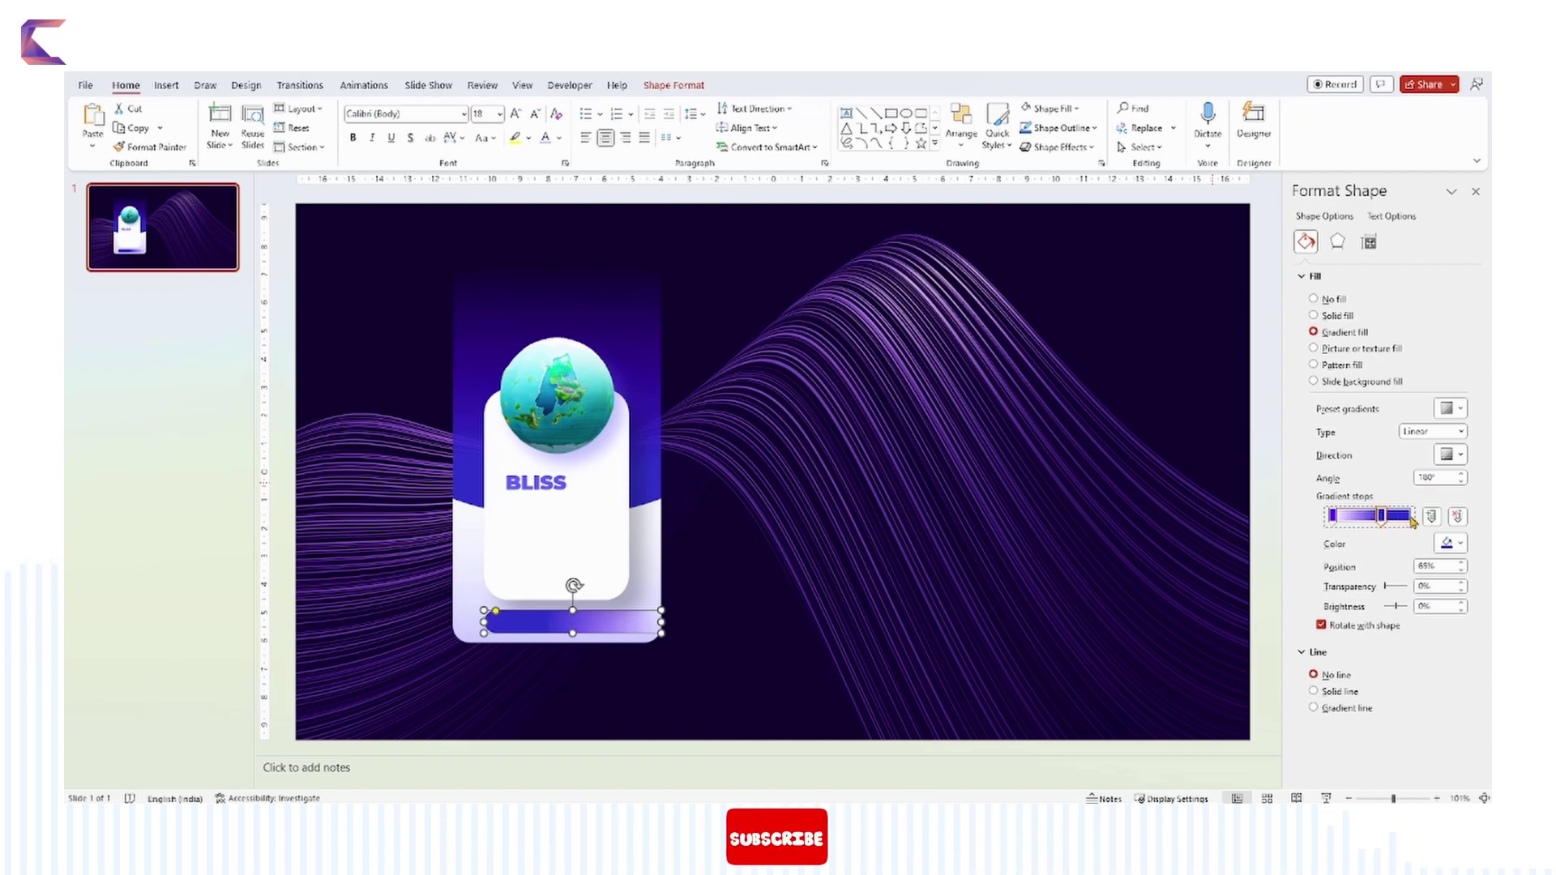
pyautogui.click(1448, 544)
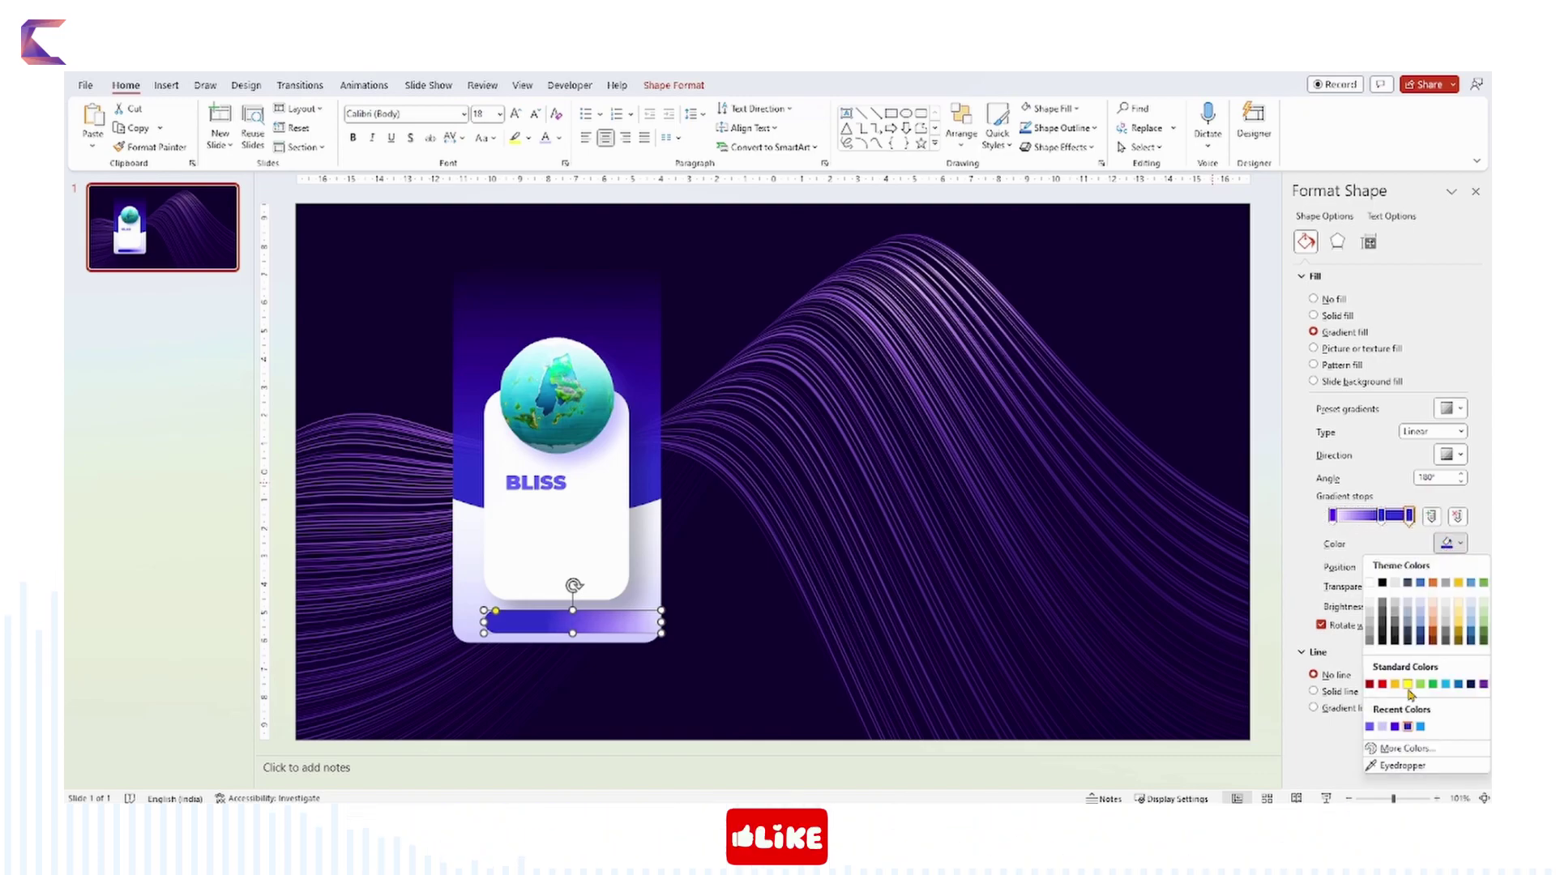
pyautogui.click(1384, 728)
# Duplicate BLISS onto the bar as a smaller CONNECT label.
pyautogui.click(569, 470)
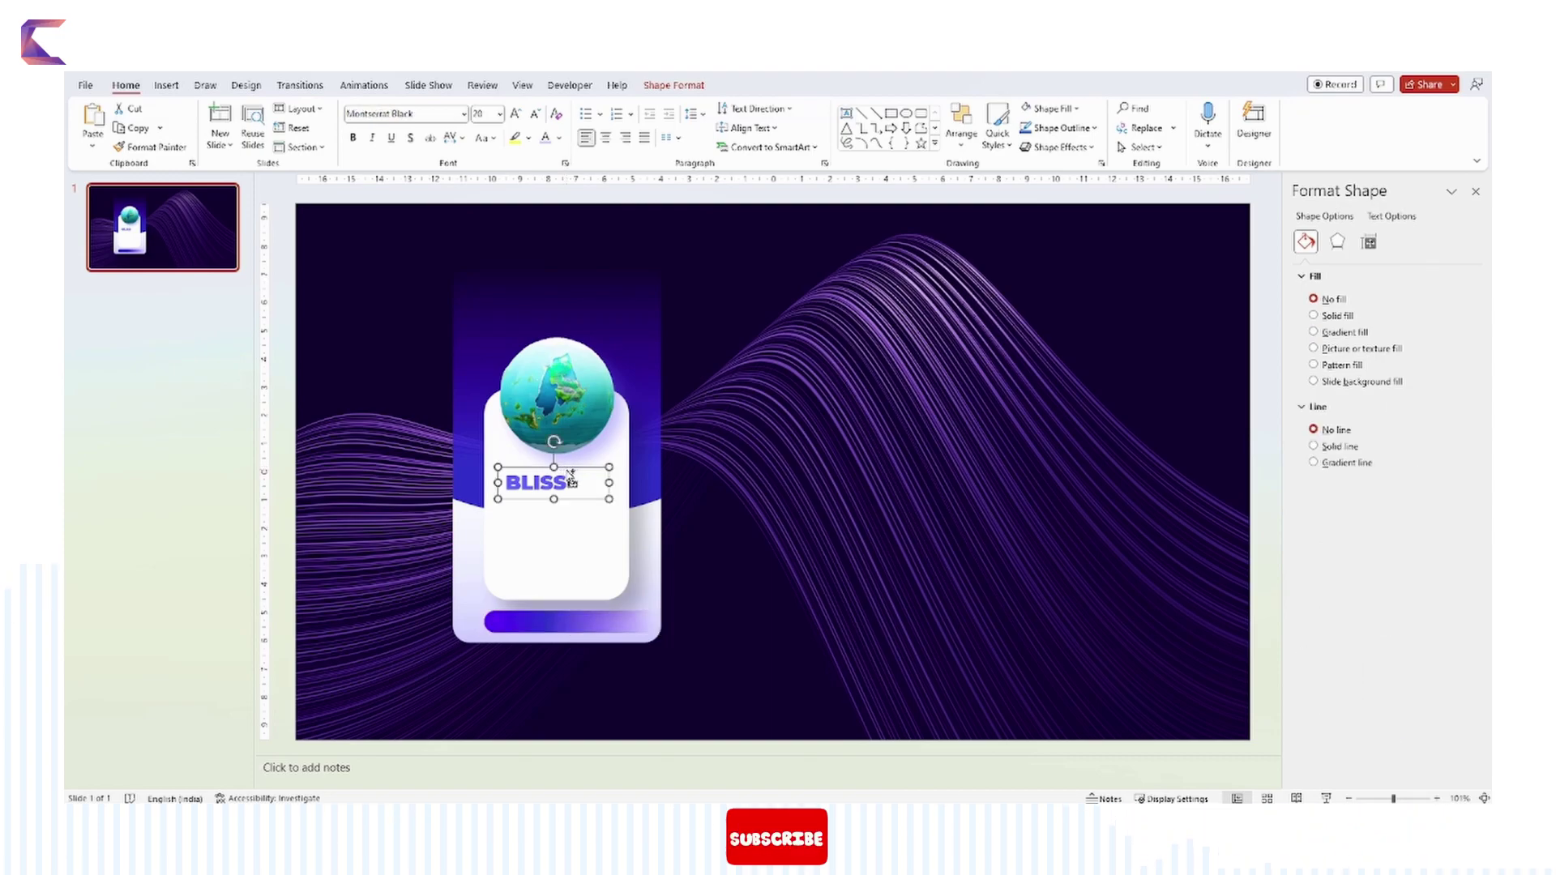
pyautogui.hotkey('ctrl', 'd')
pyautogui.moveTo(584, 562); pyautogui.dragTo(557, 604)
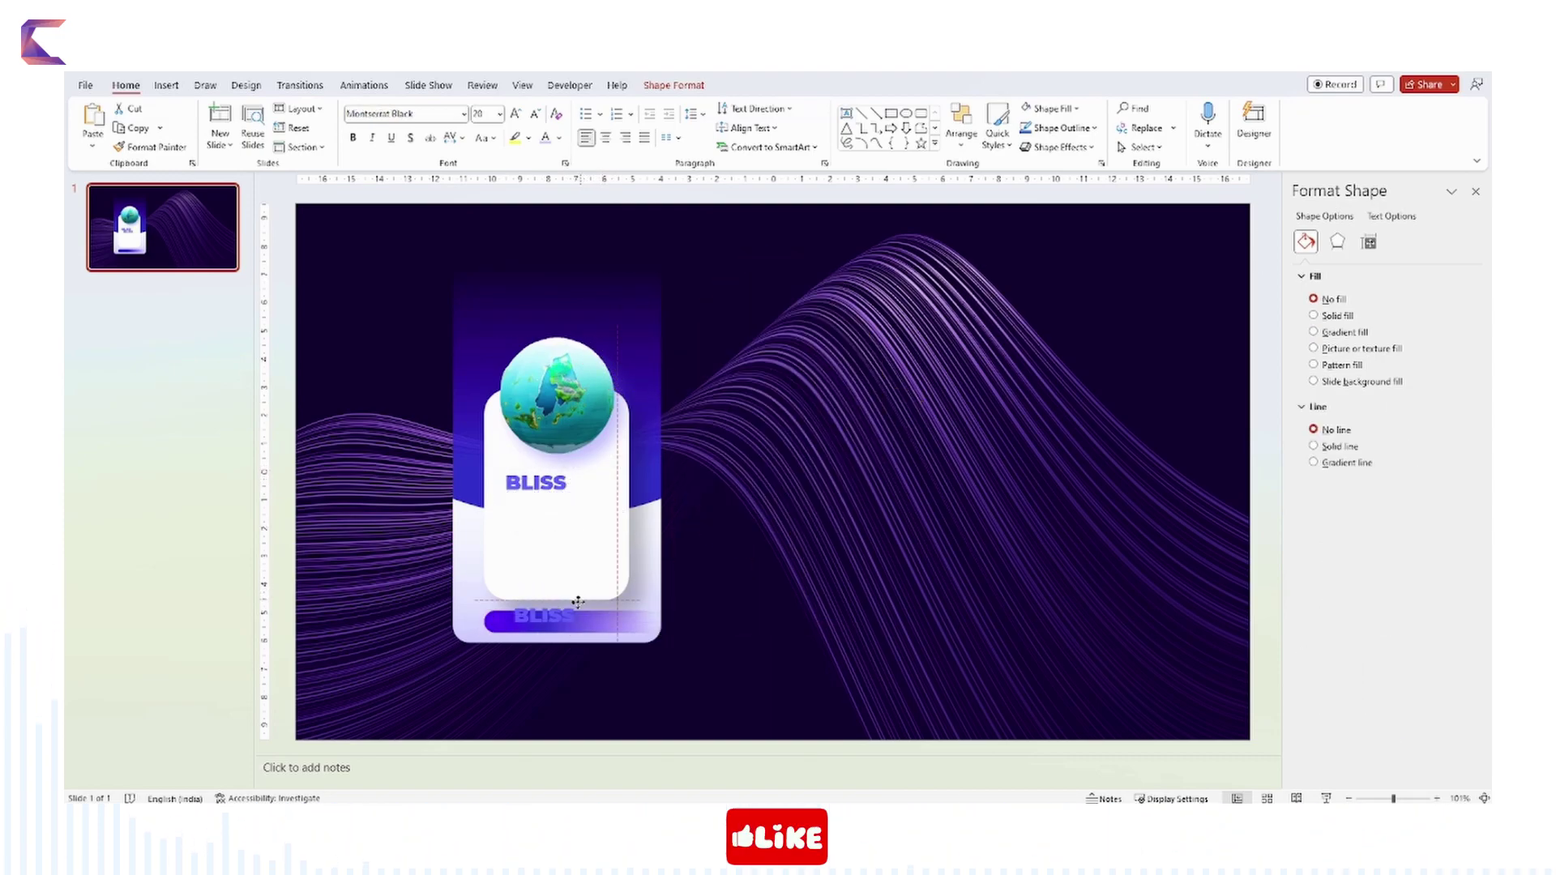
pyautogui.click(534, 114)
pyautogui.click(535, 114)
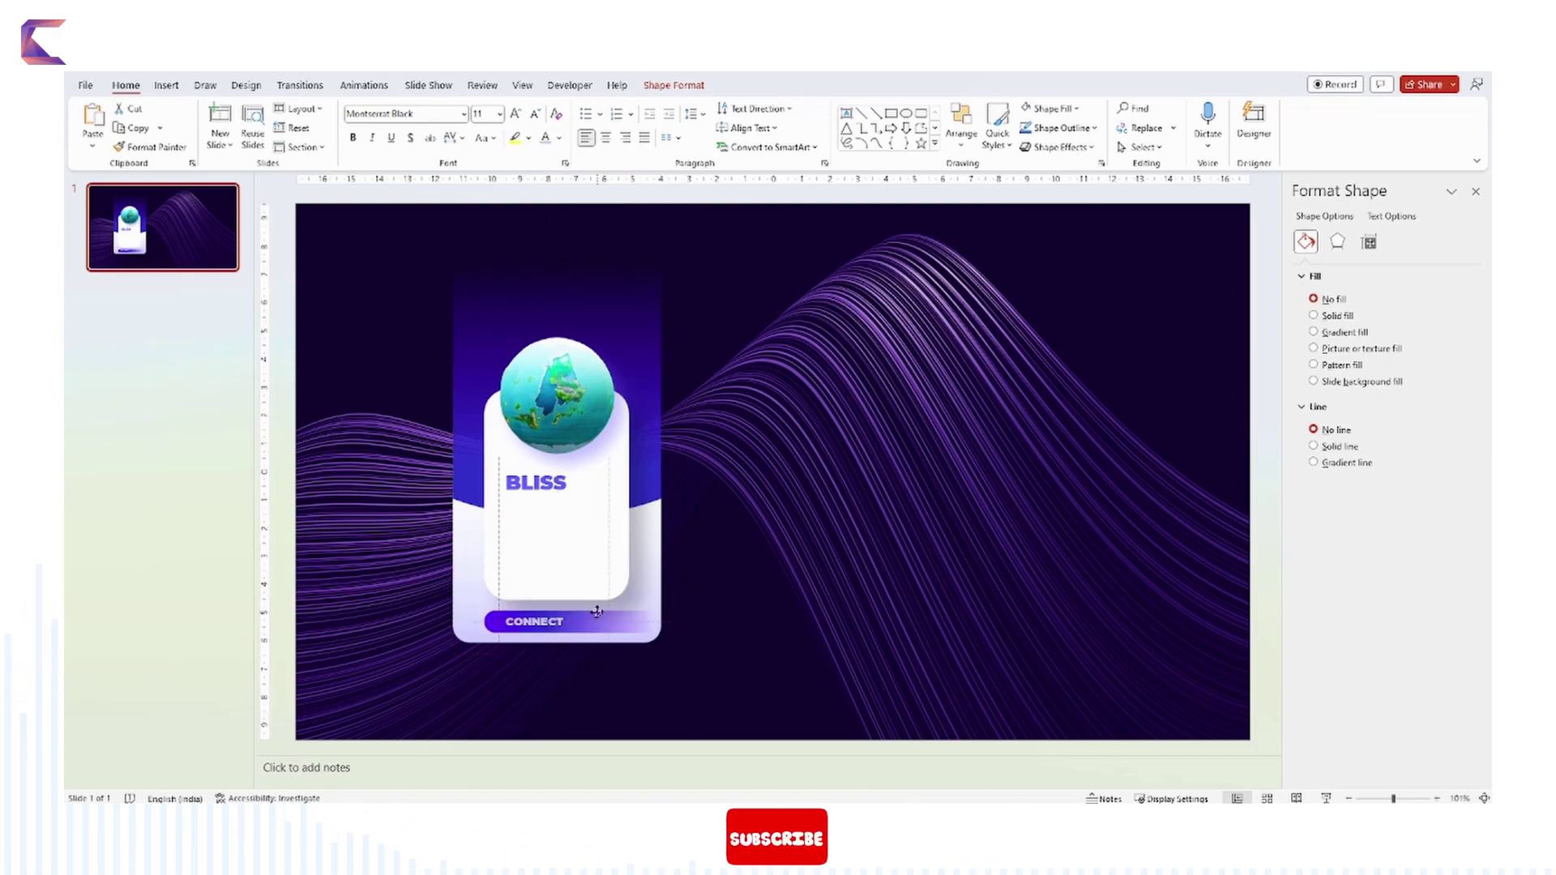
pyautogui.click(389, 365)
pyautogui.click(166, 85)
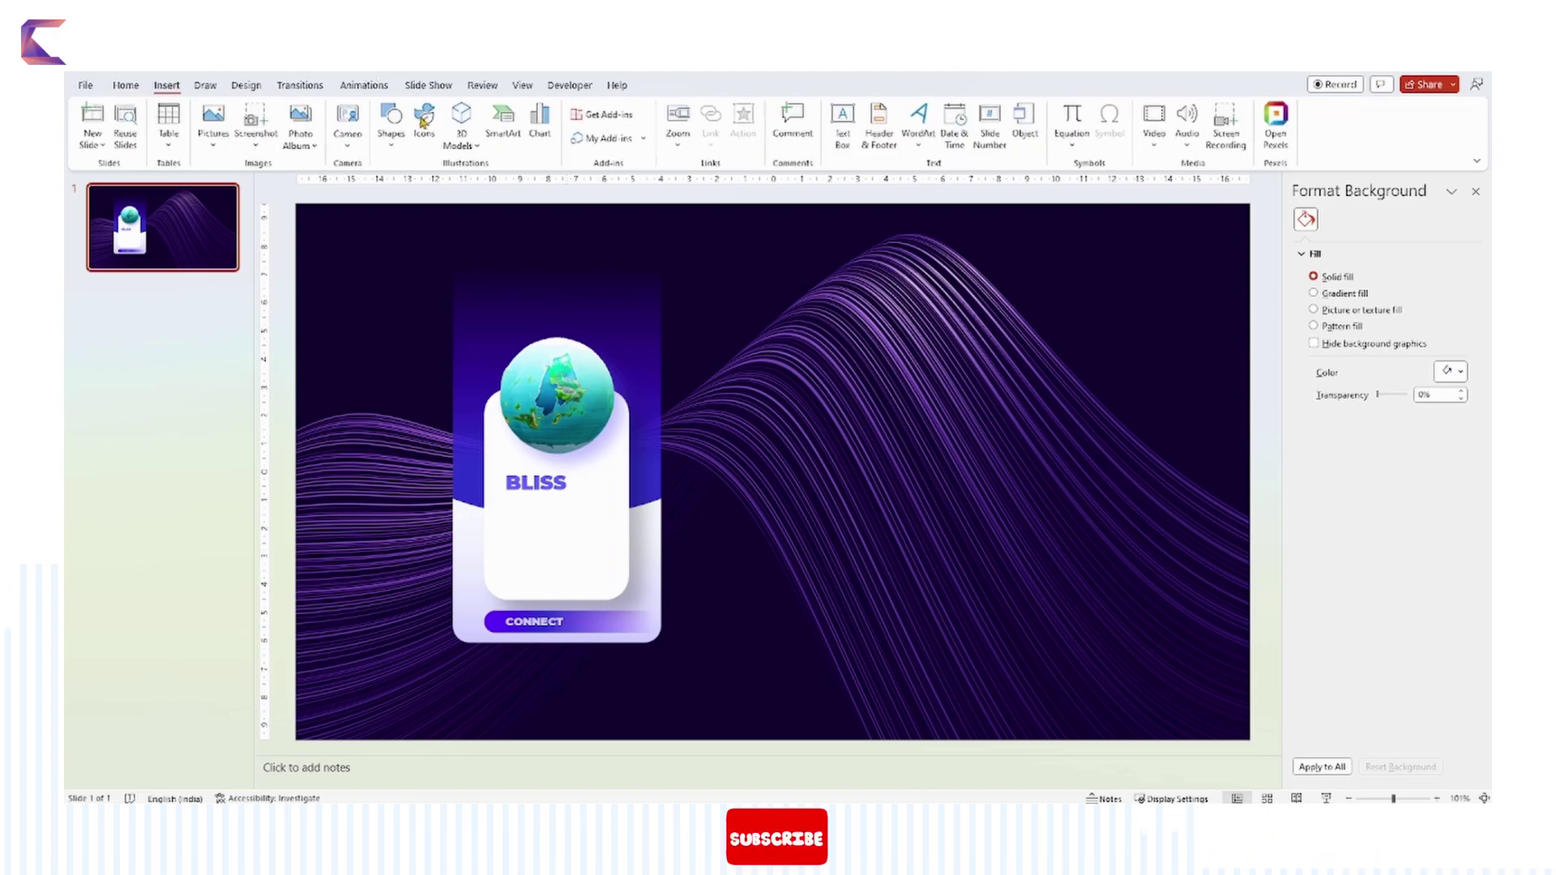
# Insert a white arrow icon found by searching 'ARROW' and nudge the globe slightly lower.
pyautogui.click(423, 125)
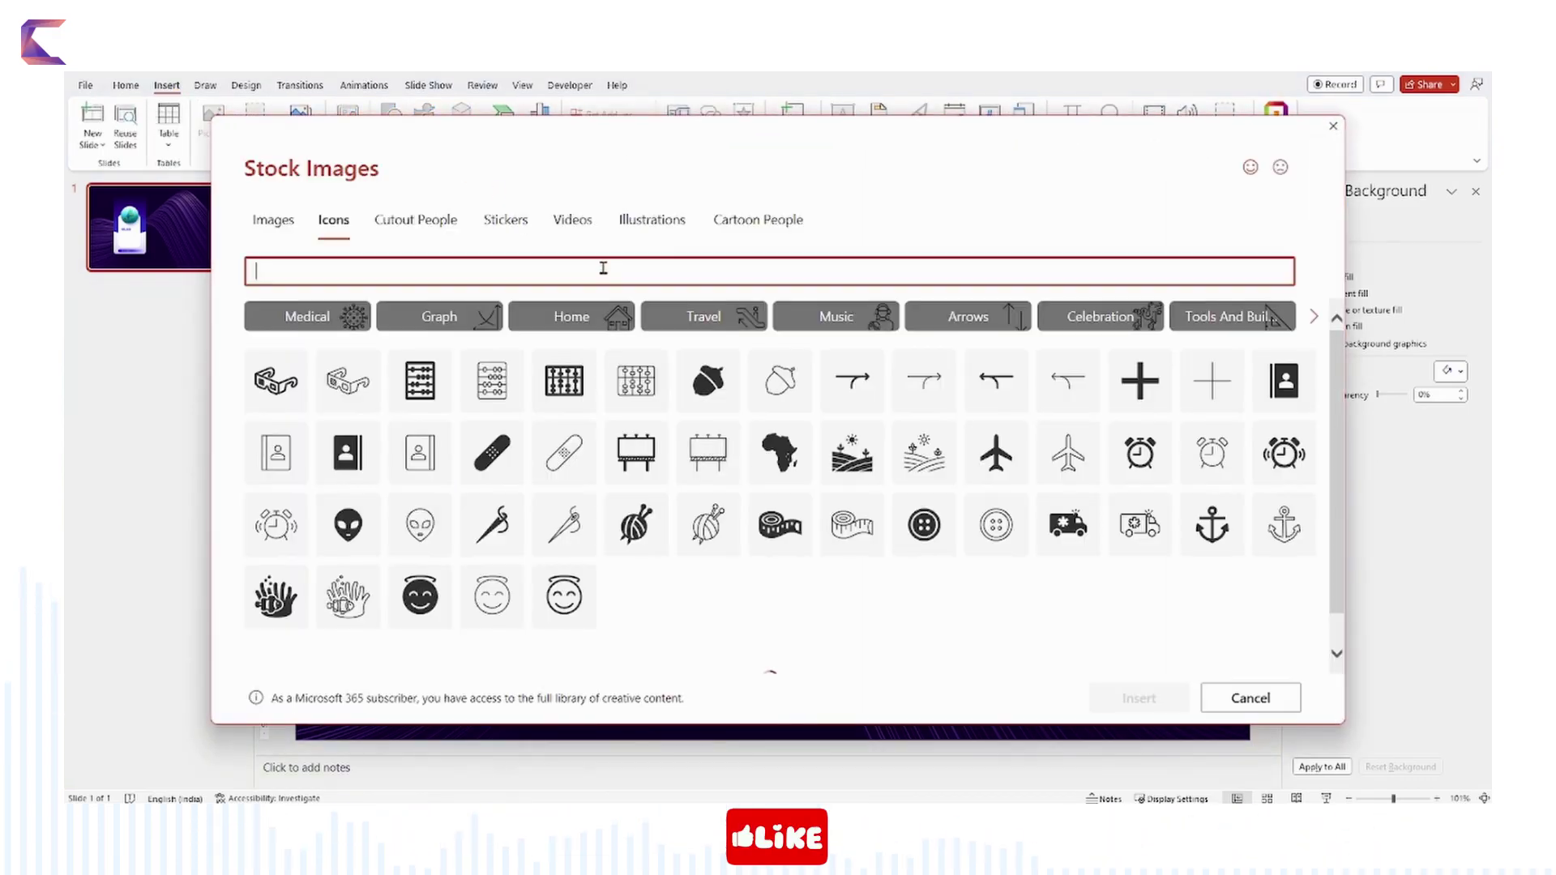
pyautogui.write('ARROW')
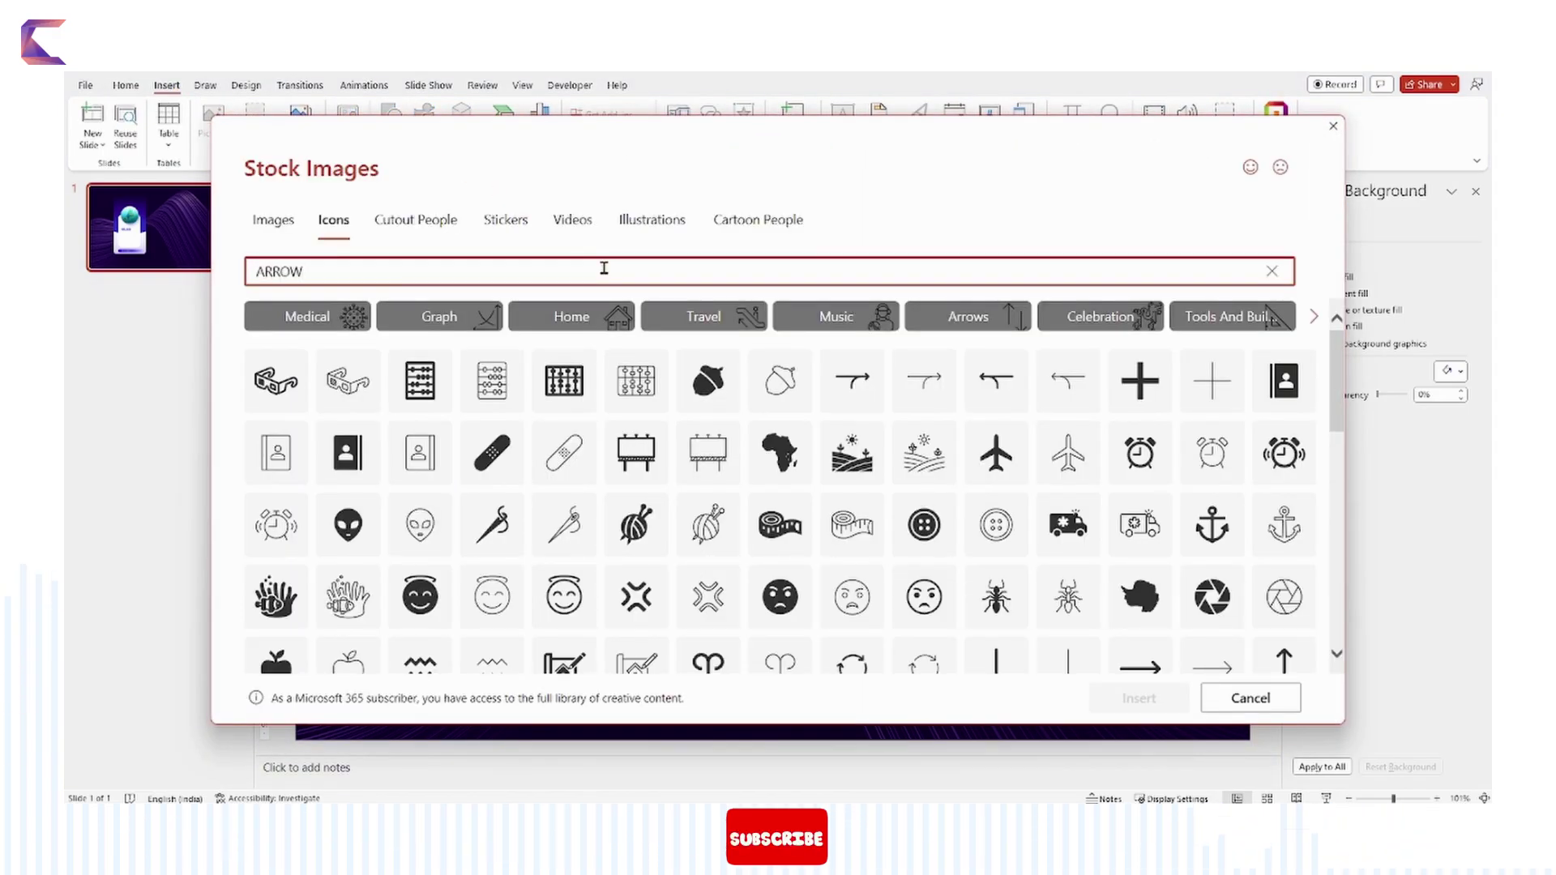
pyautogui.click(275, 334)
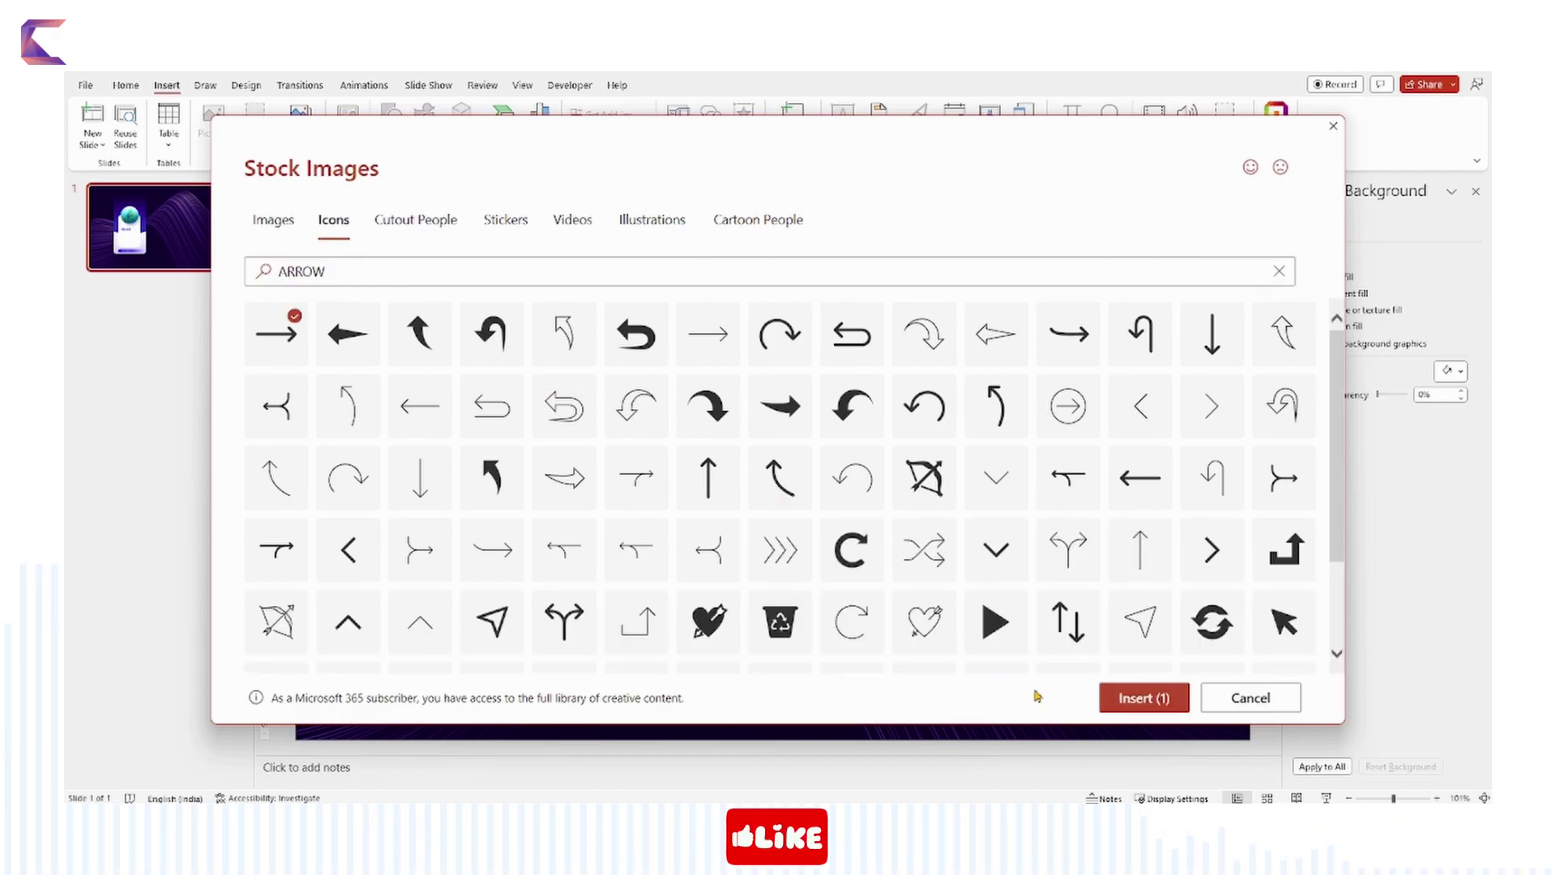
pyautogui.click(1156, 699)
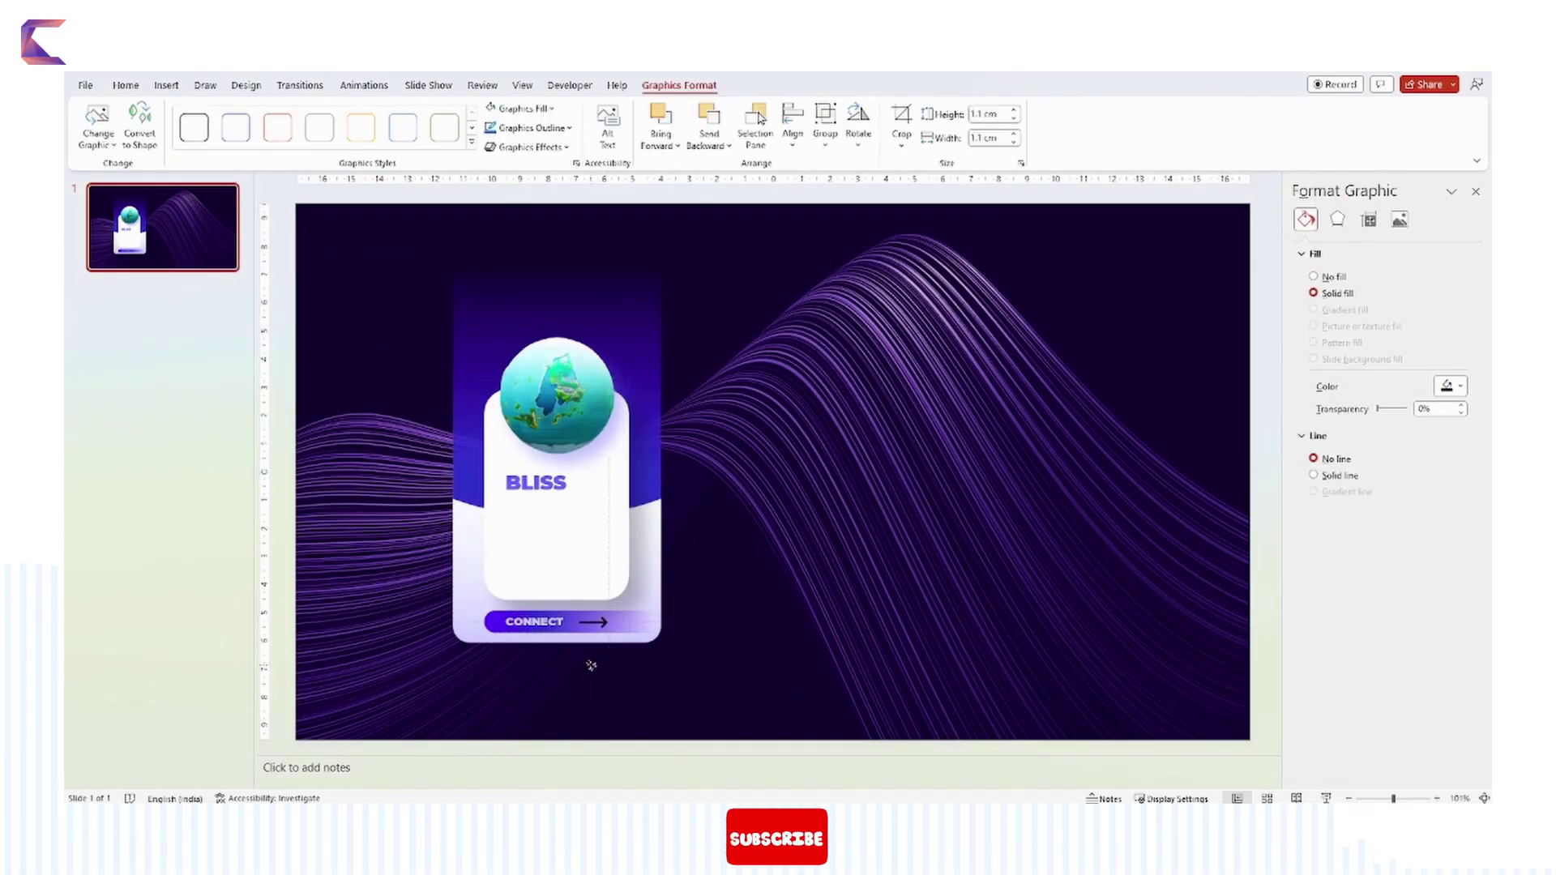
pyautogui.click(1450, 386)
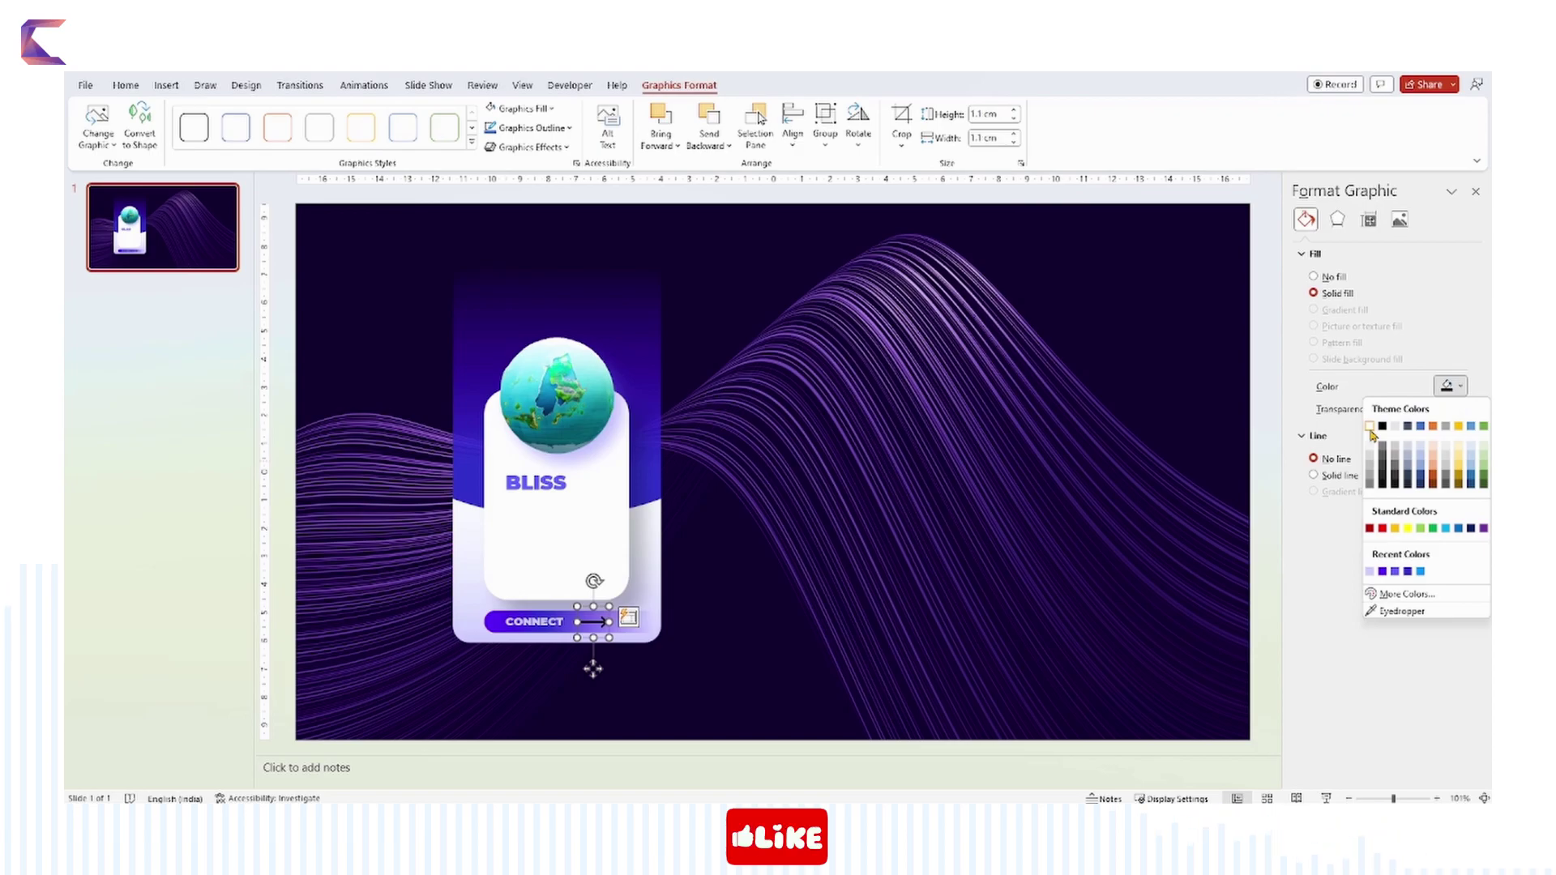
pyautogui.click(1369, 426)
pyautogui.click(1264, 410)
pyautogui.click(567, 369)
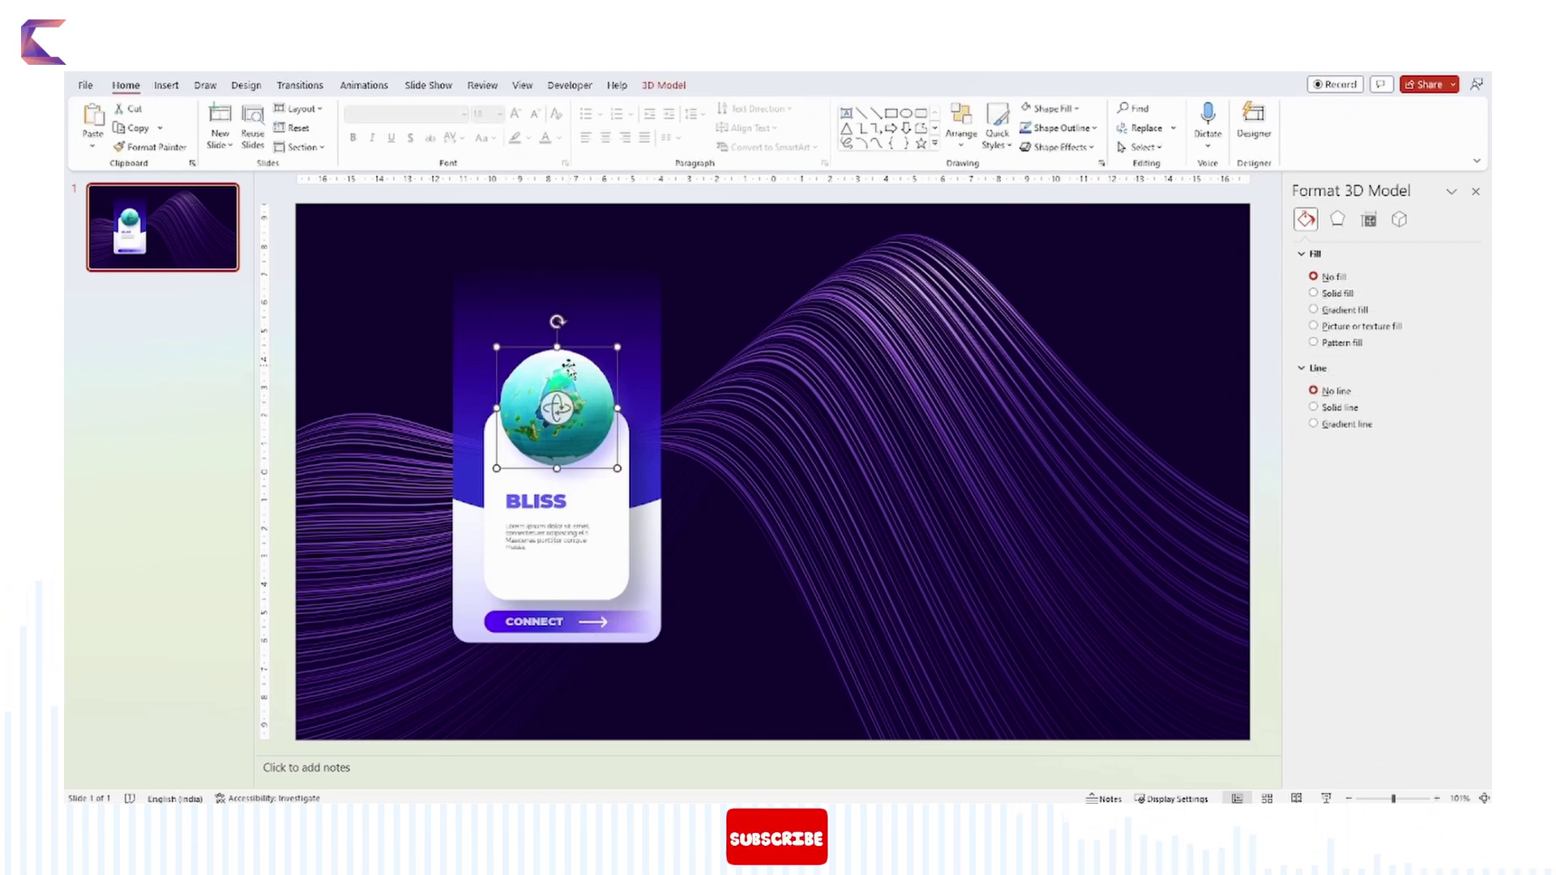
pyautogui.moveTo(568, 369); pyautogui.dragTo(567, 373)
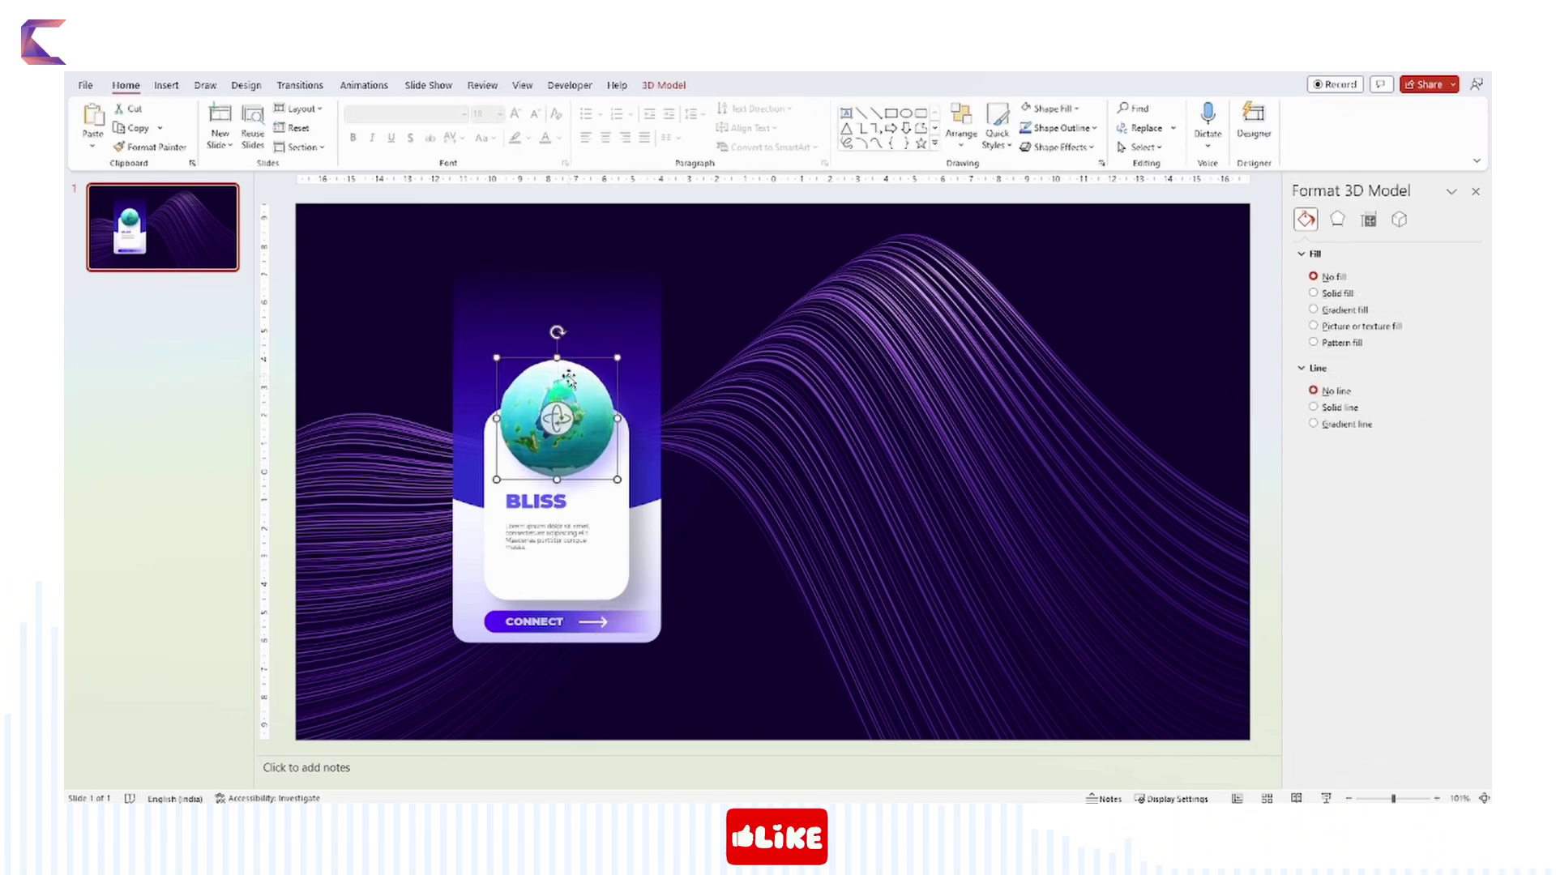
# Copy the BLISS heading to the card top as 'IMAGINE', with a second line 'STYLE' below it.
pyautogui.click(309, 382)
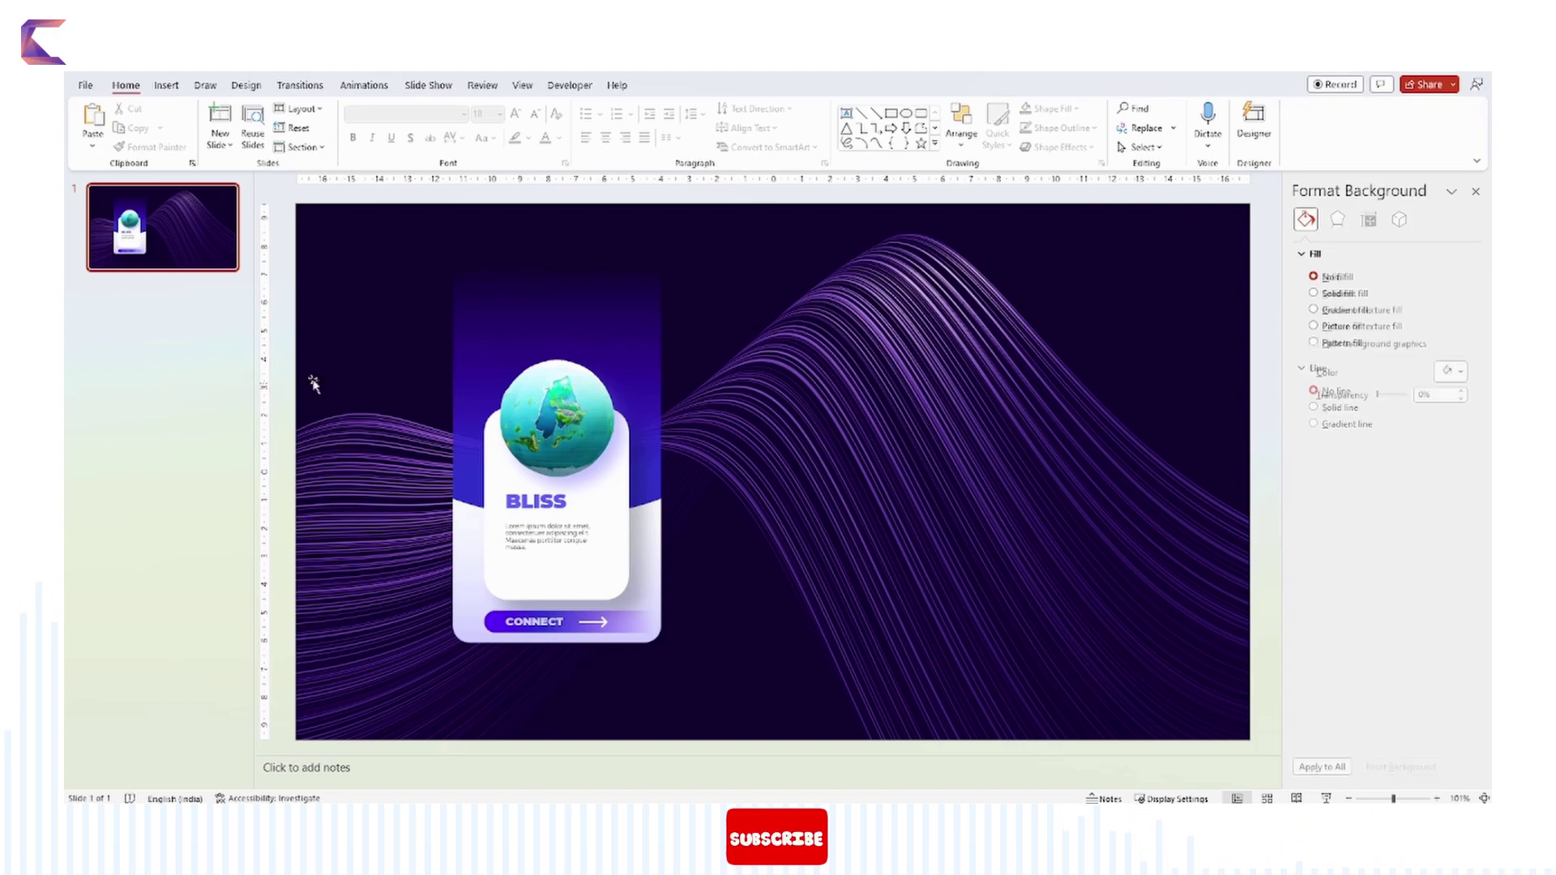
pyautogui.click(170, 86)
pyautogui.click(553, 497)
pyautogui.moveTo(600, 487); pyautogui.dragTo(576, 272)
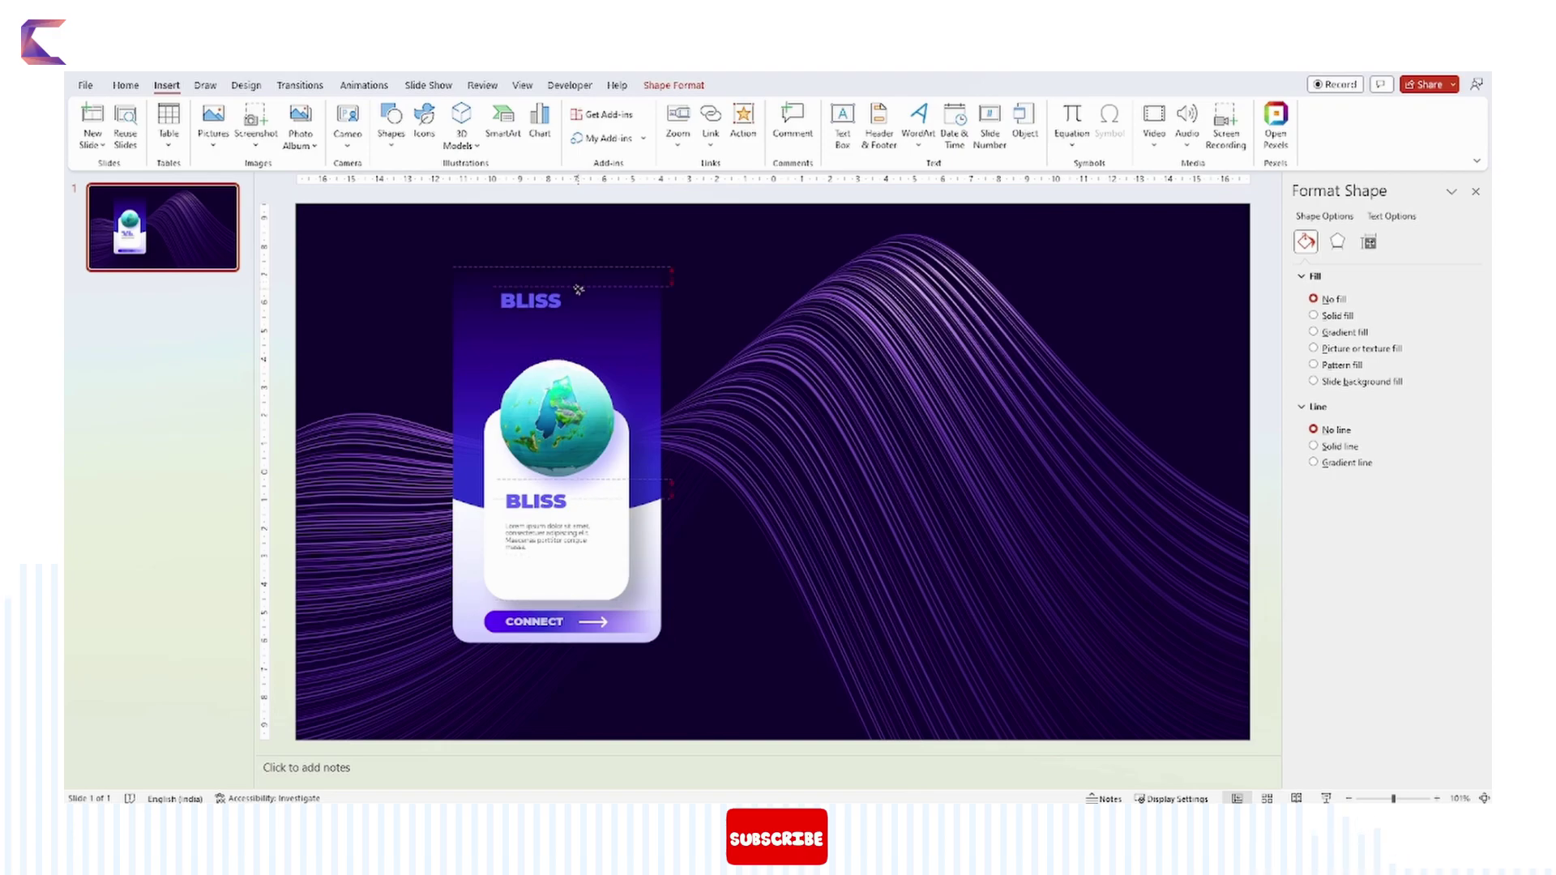
pyautogui.doubleClick(531, 300)
pyautogui.write('IMAGINE')
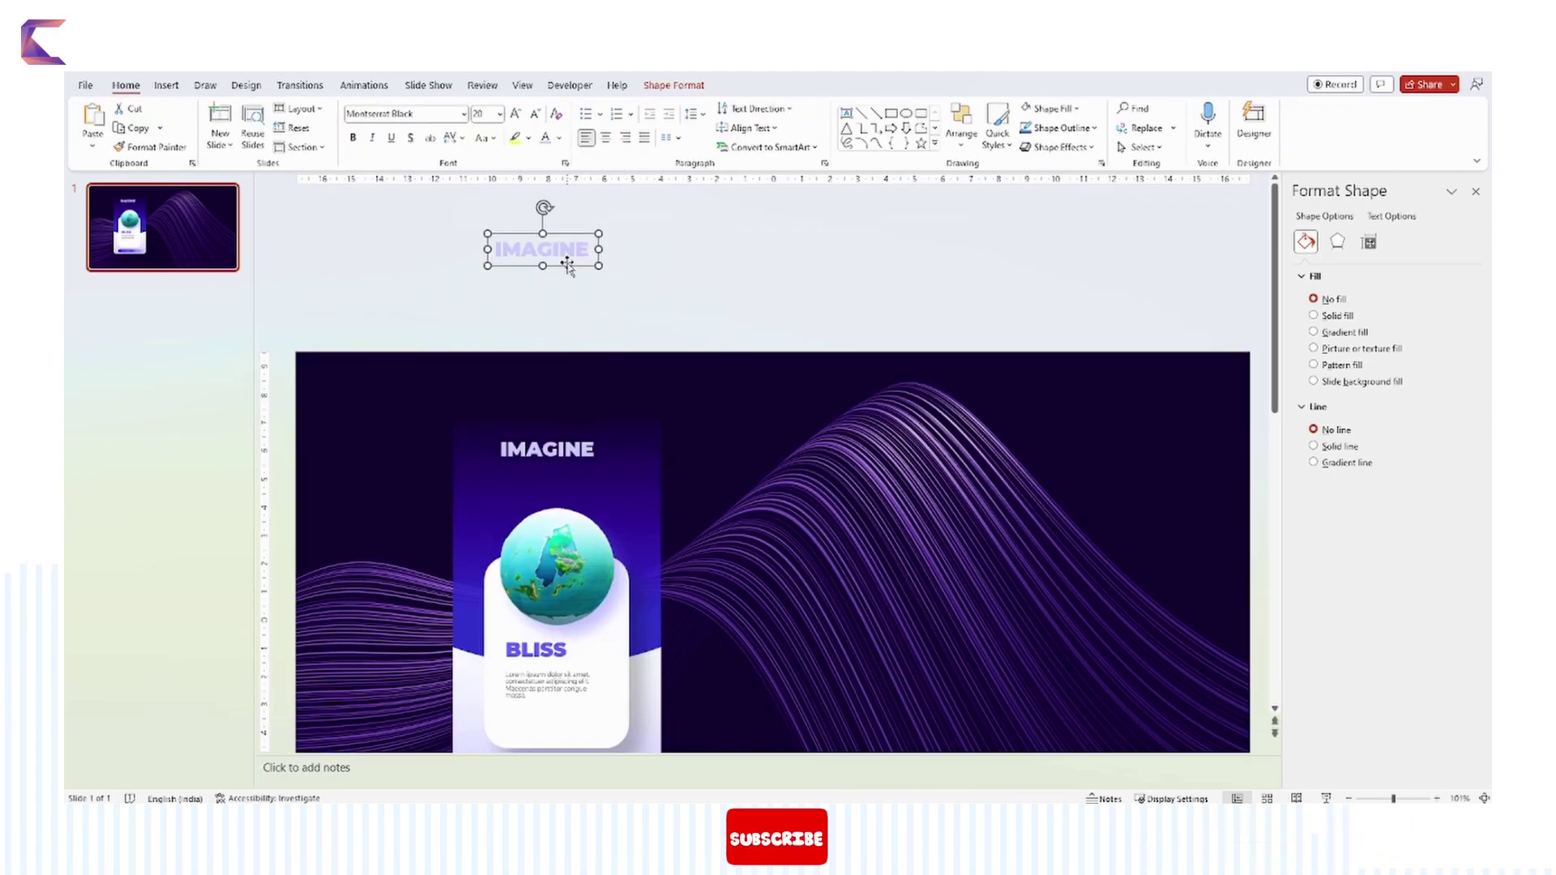
pyautogui.moveTo(567, 263); pyautogui.dragTo(576, 450)
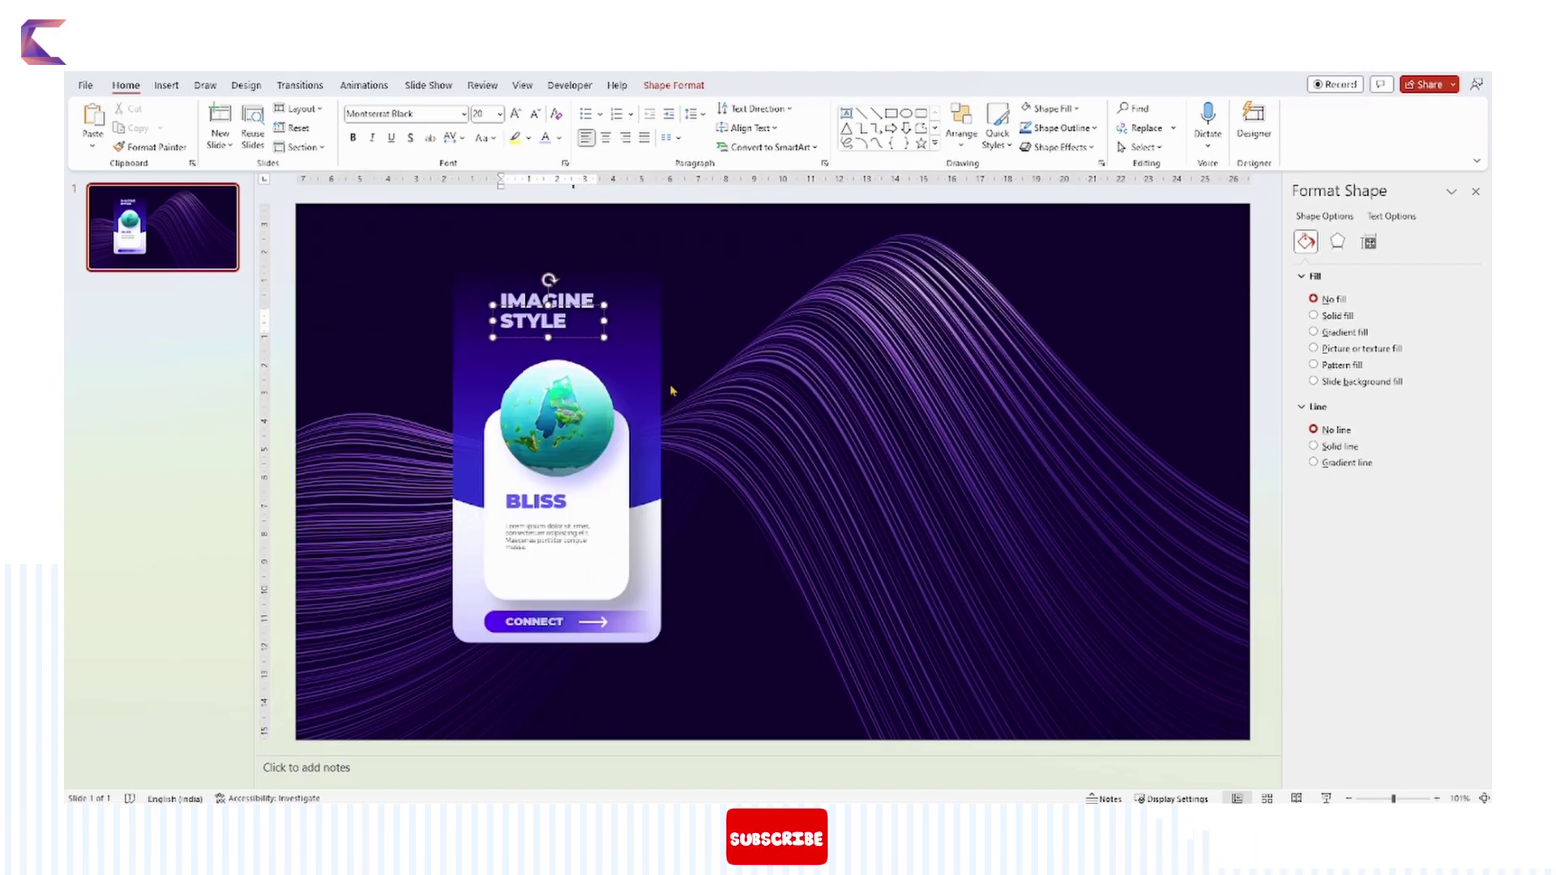
pyautogui.hotkey('shift', 'Home')
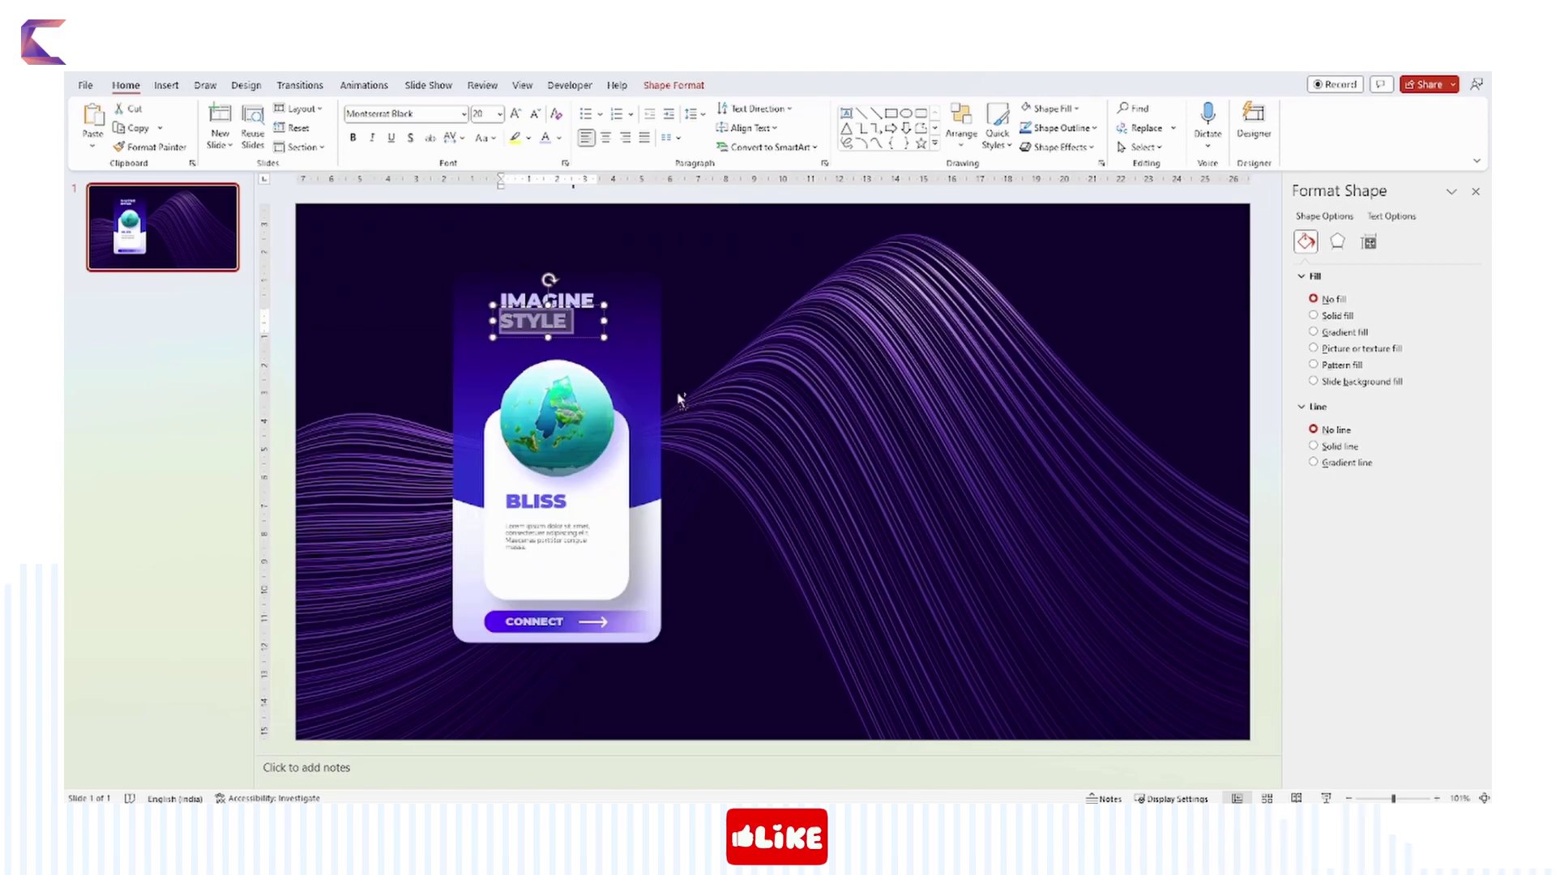
pyautogui.click(713, 390)
# Move a gradient stop on the card's background rectangle further right.
pyautogui.click(607, 357)
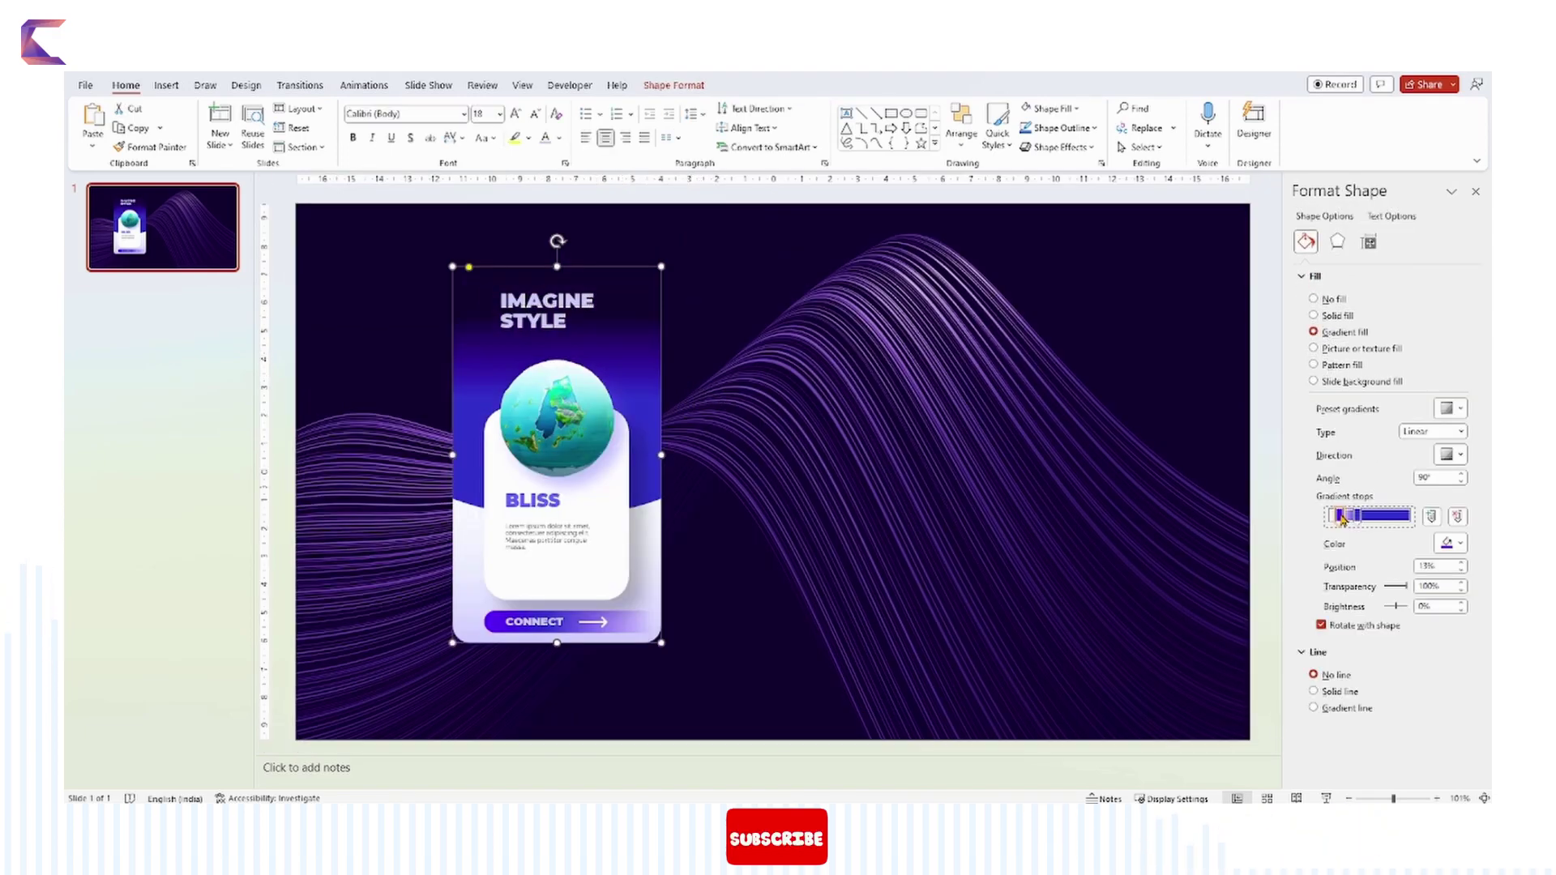
pyautogui.moveTo(1359, 522); pyautogui.dragTo(1387, 525)
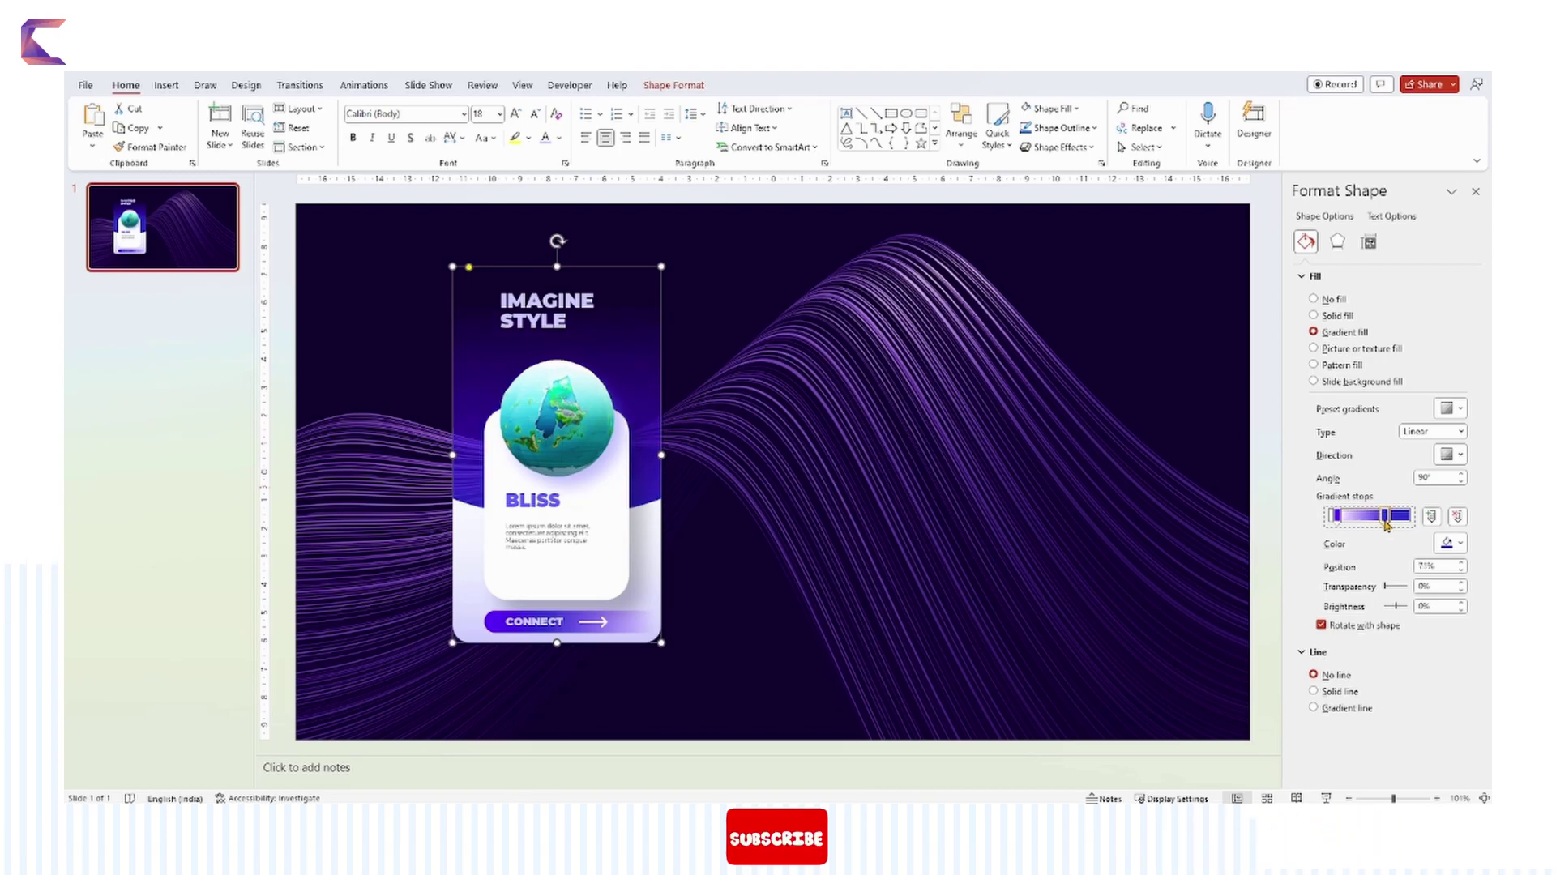
pyautogui.click(835, 473)
# Group all card objects, place a copy to the right, and ungroup the copy.
pyautogui.scroll(-3, 341, 492)
pyautogui.moveTo(491, 722); pyautogui.dragTo(736, 328)
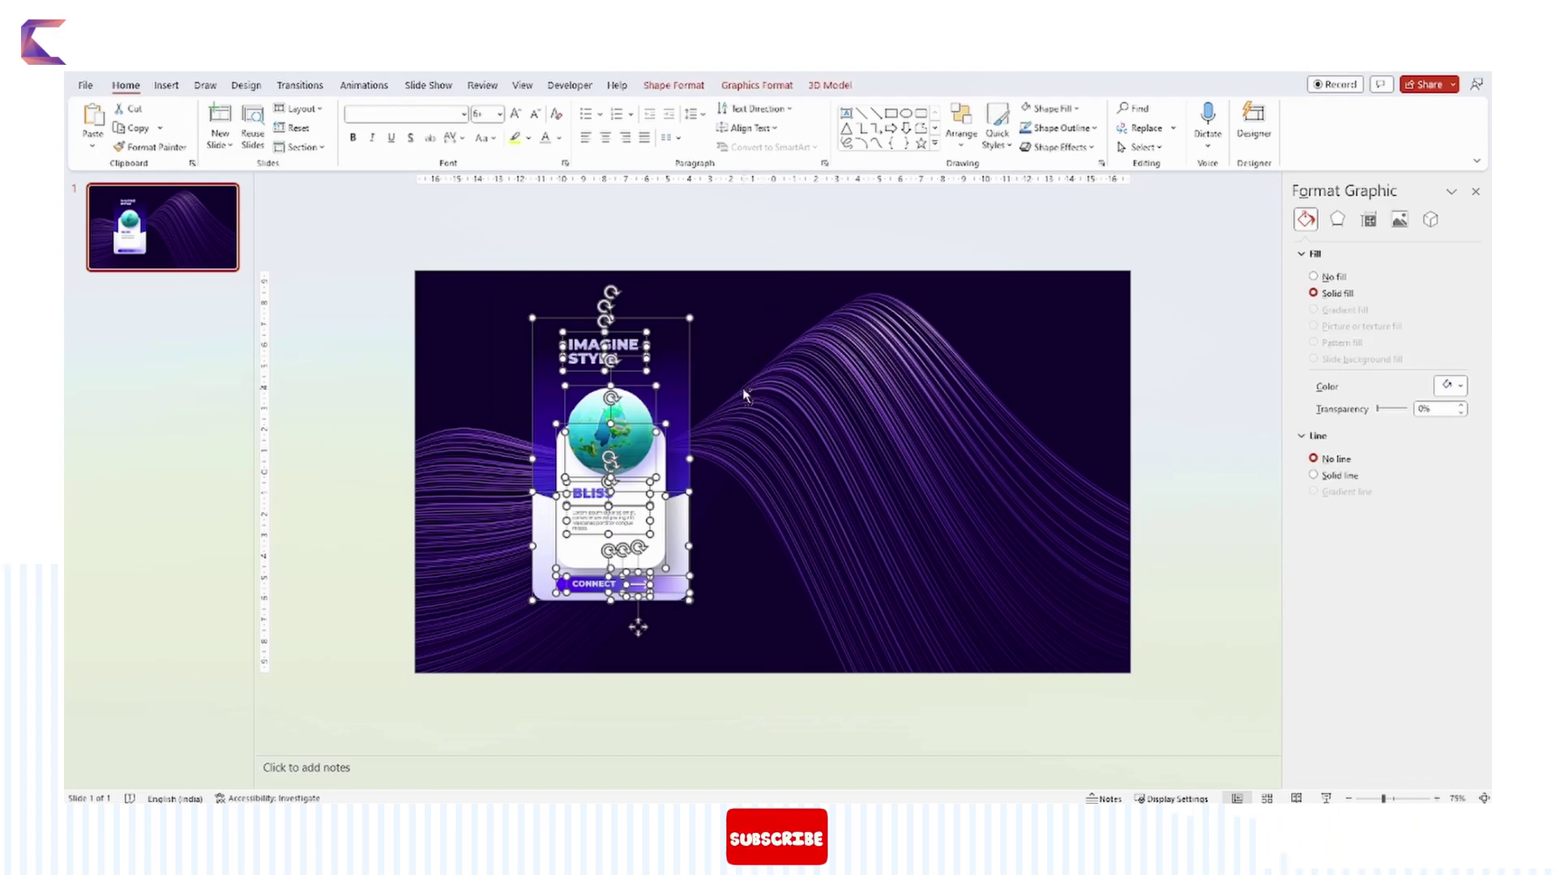
pyautogui.hotkey('ctrl', 'g')
pyautogui.moveTo(664, 363); pyautogui.dragTo(930, 326)
pyautogui.hotkey('ctrl', 'shift', 'g')
# Raise the right card's globe and delete its white rounded rectangle and white gradient shape.
pyautogui.click(1175, 549)
pyautogui.click(802, 453)
pyautogui.moveTo(888, 440)
pyautogui.mouseDown()
pyautogui.moveTo(899, 418)
pyautogui.moveTo(891, 428)
pyautogui.mouseUp()
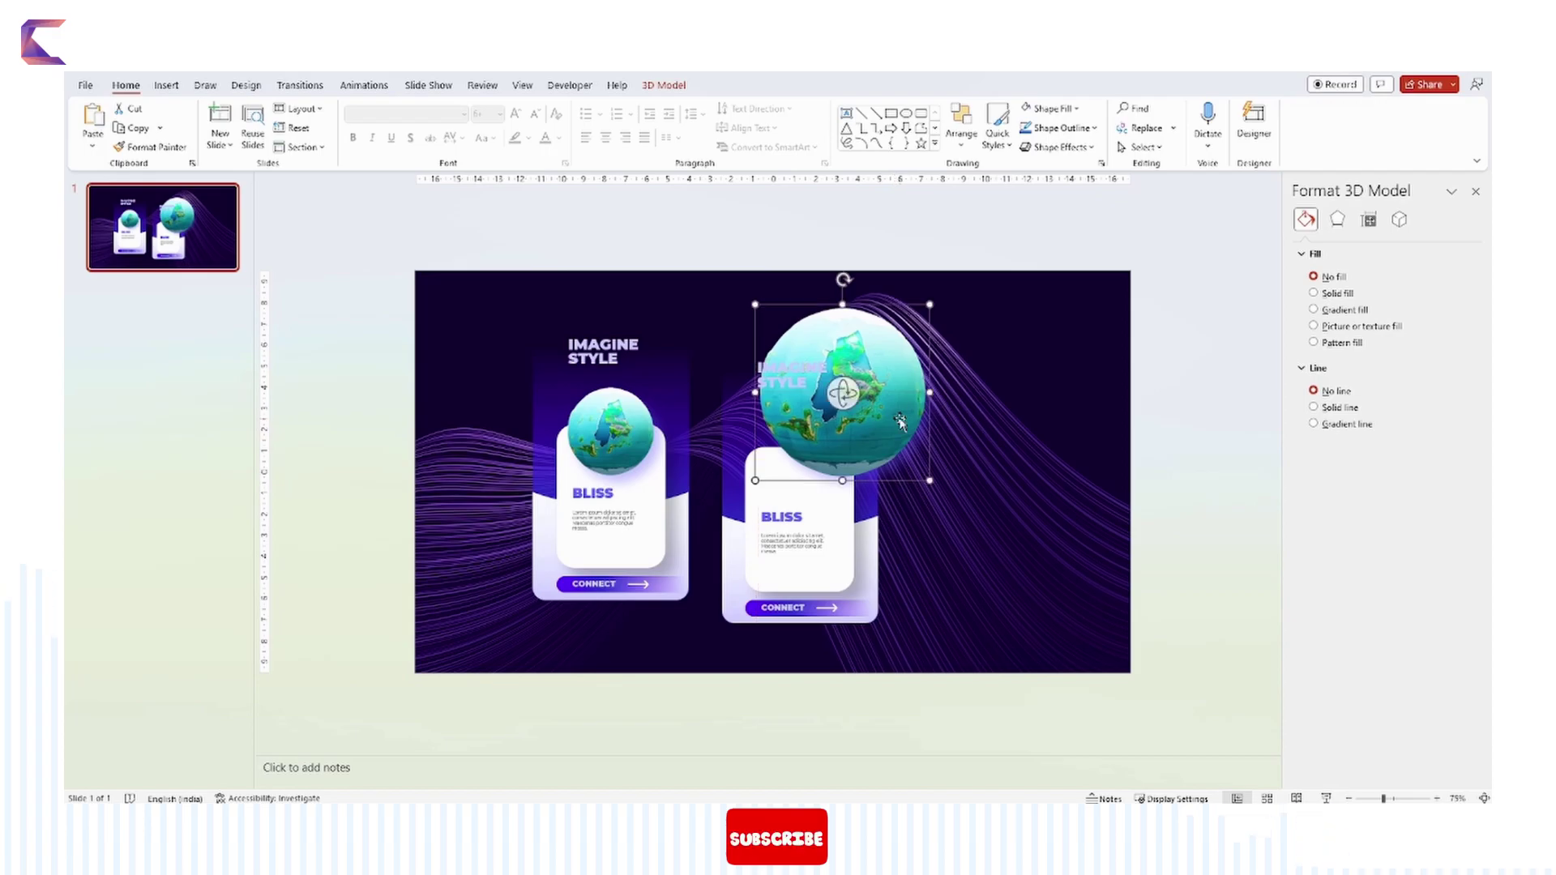
pyautogui.click(843, 512)
pyautogui.press('Delete')
pyautogui.click(871, 558)
pyautogui.press('Delete')
# Give the tall blue card a solid white fill and delete its Connect button.
pyautogui.click(853, 504)
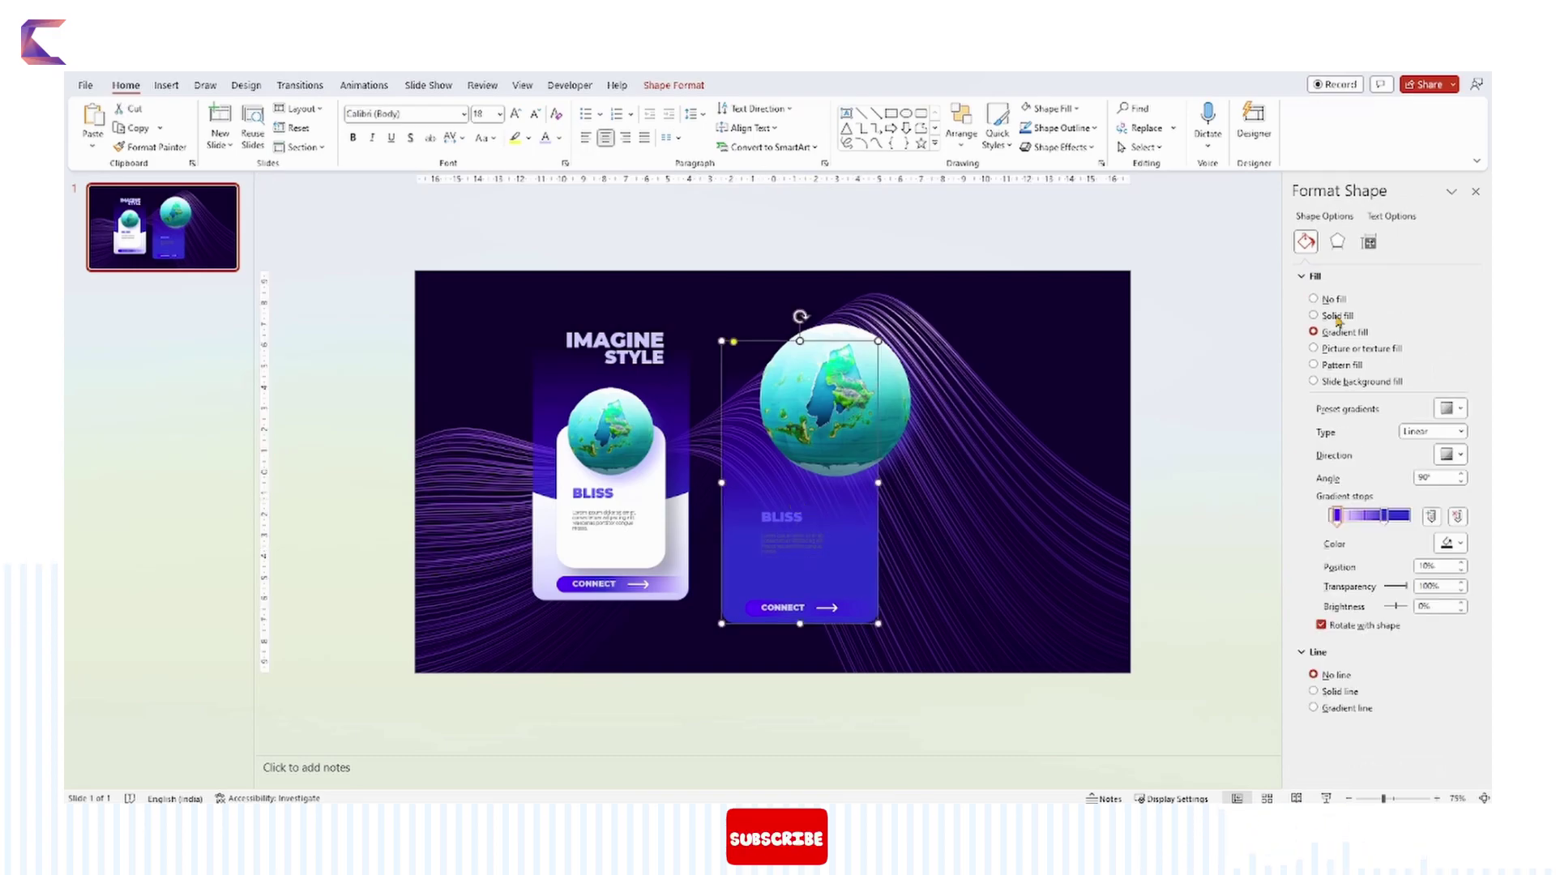
pyautogui.click(1337, 318)
pyautogui.click(1224, 480)
pyautogui.moveTo(1175, 700); pyautogui.dragTo(709, 554)
pyautogui.press('Delete')
pyautogui.press('Delete')
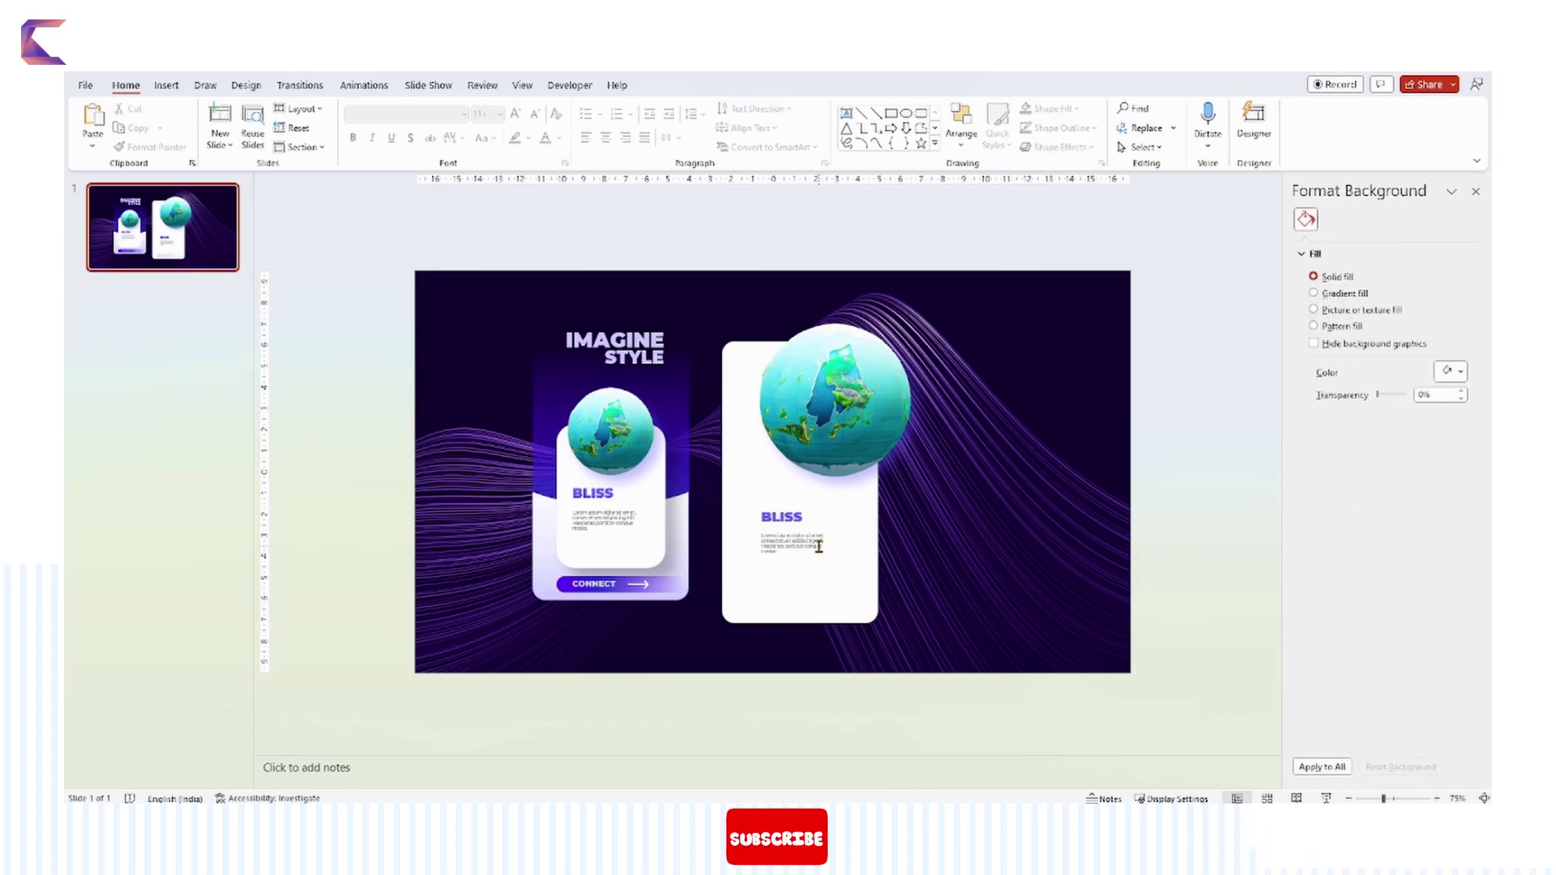
# Move BLISS up and enlarge it two sizes, then move the body text up beneath it.
pyautogui.click(782, 512)
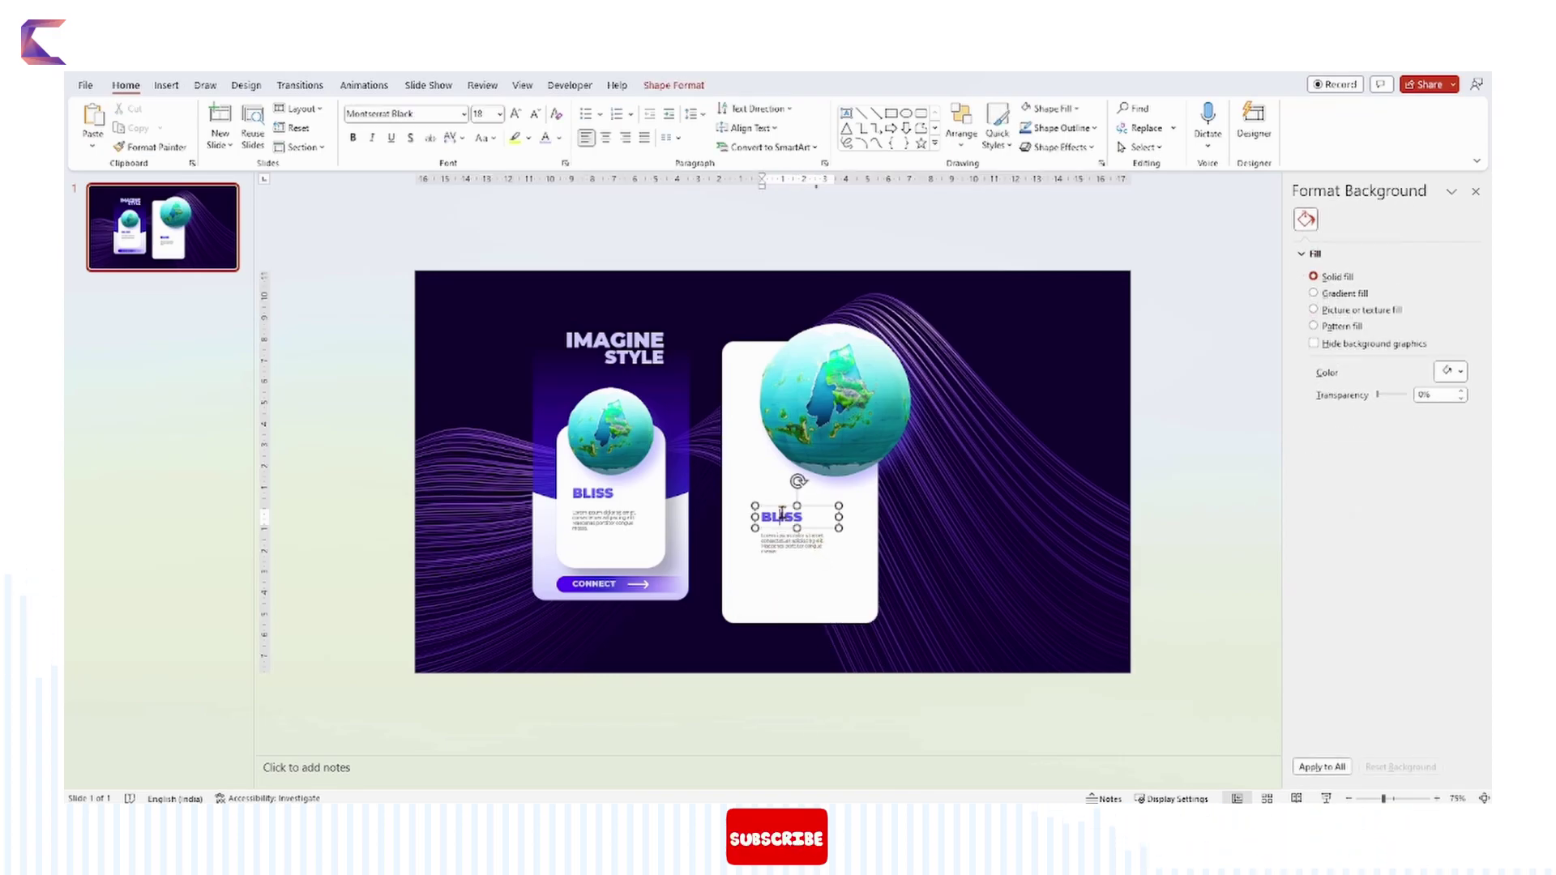
pyautogui.moveTo(801, 502); pyautogui.dragTo(780, 477)
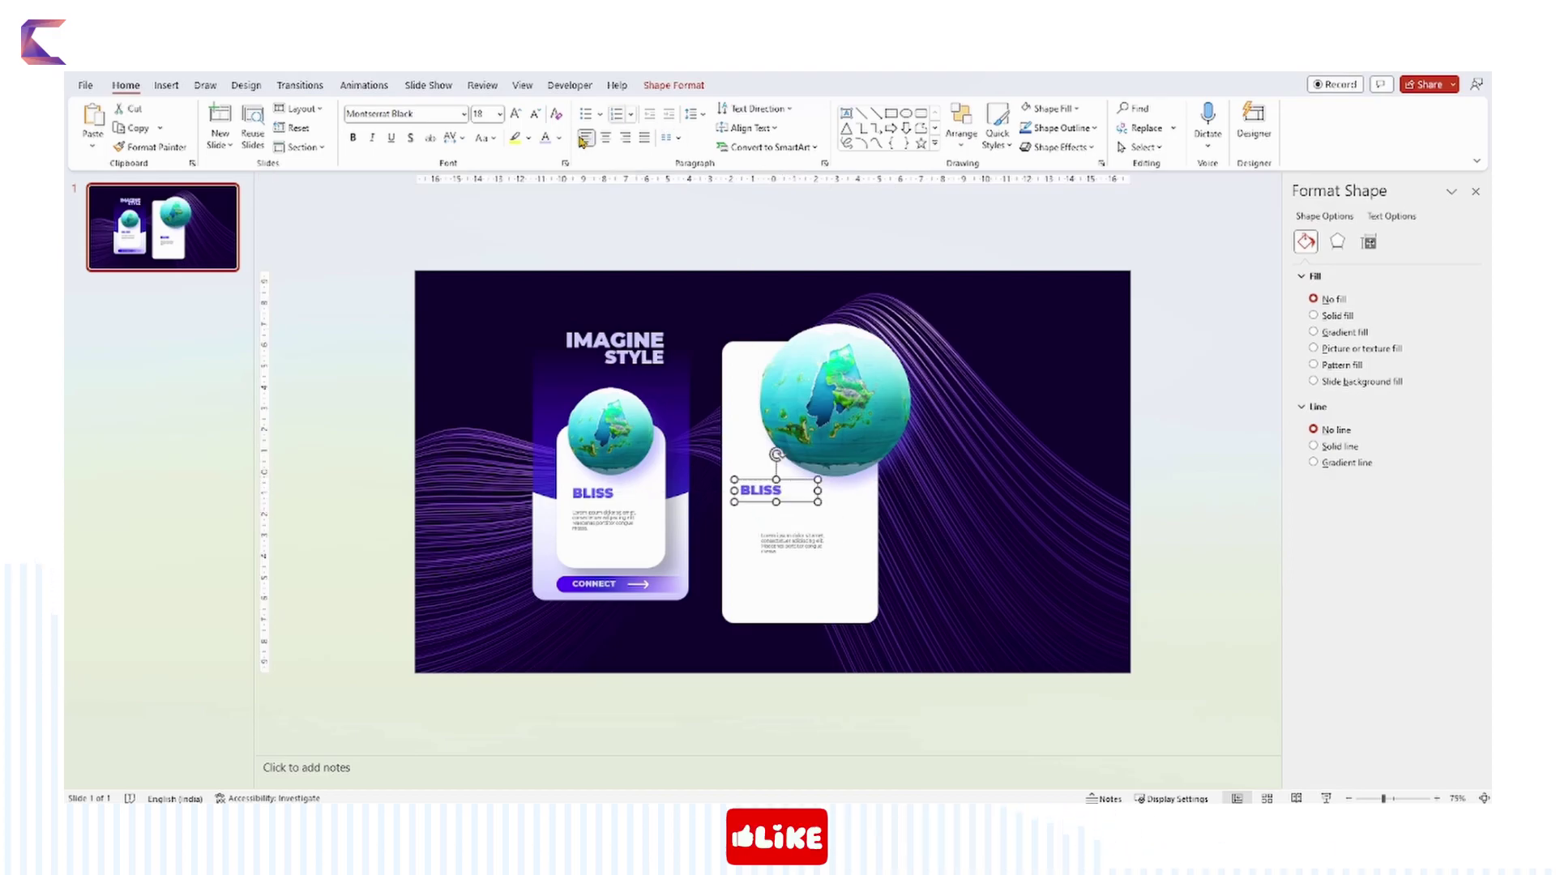
pyautogui.click(515, 113)
pyautogui.click(515, 114)
pyautogui.click(780, 535)
pyautogui.moveTo(780, 532); pyautogui.dragTo(764, 511)
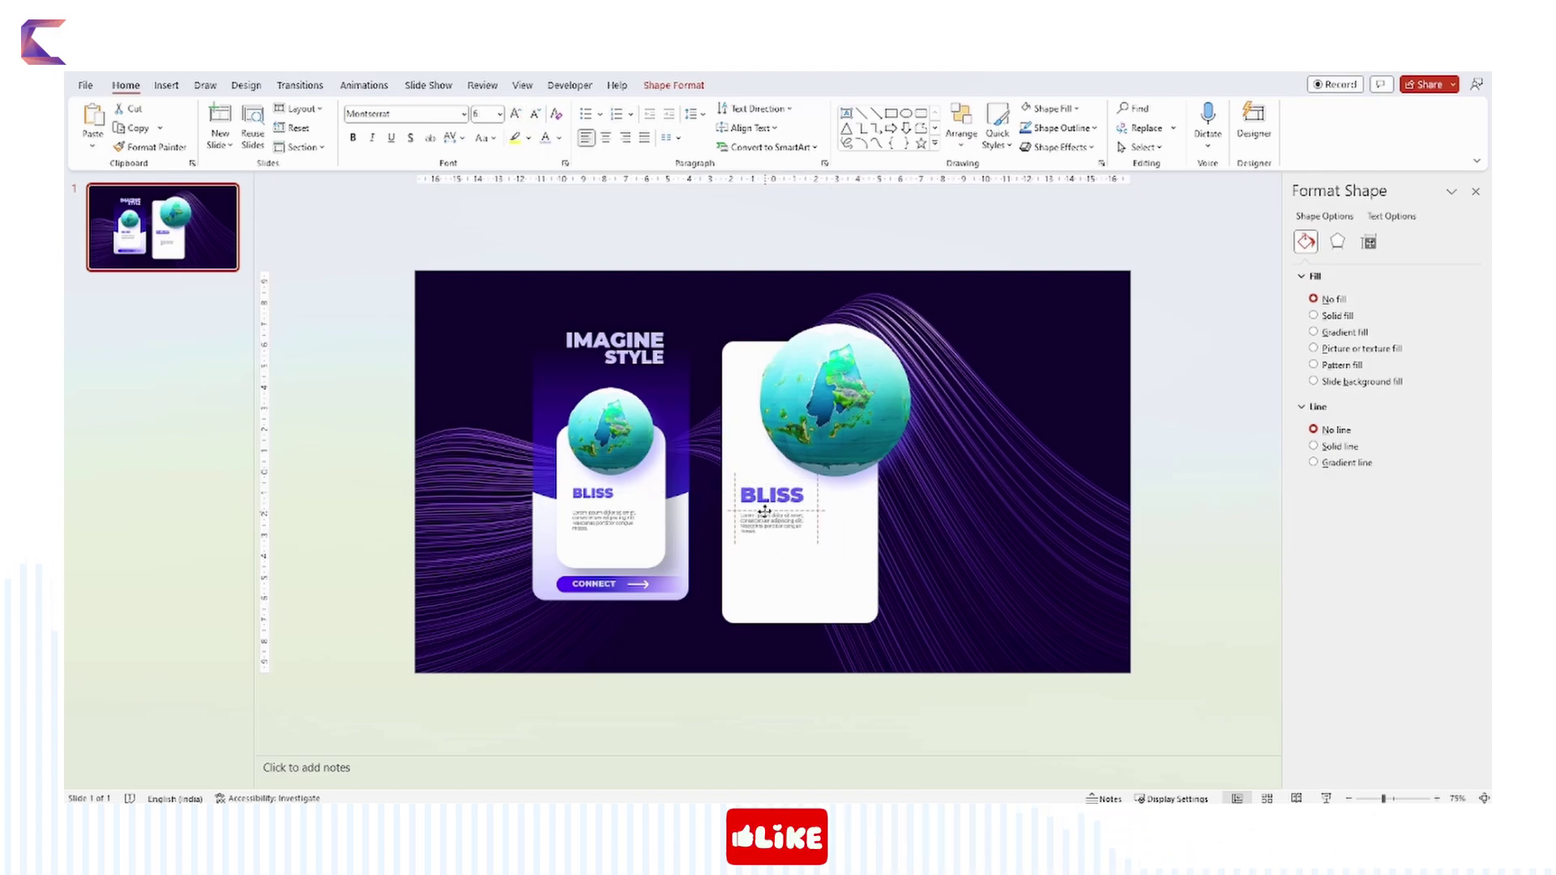
pyautogui.click(1208, 584)
# Draw a square-cornered rectangle across the bottom of the right card.
pyautogui.click(166, 85)
pyautogui.click(390, 122)
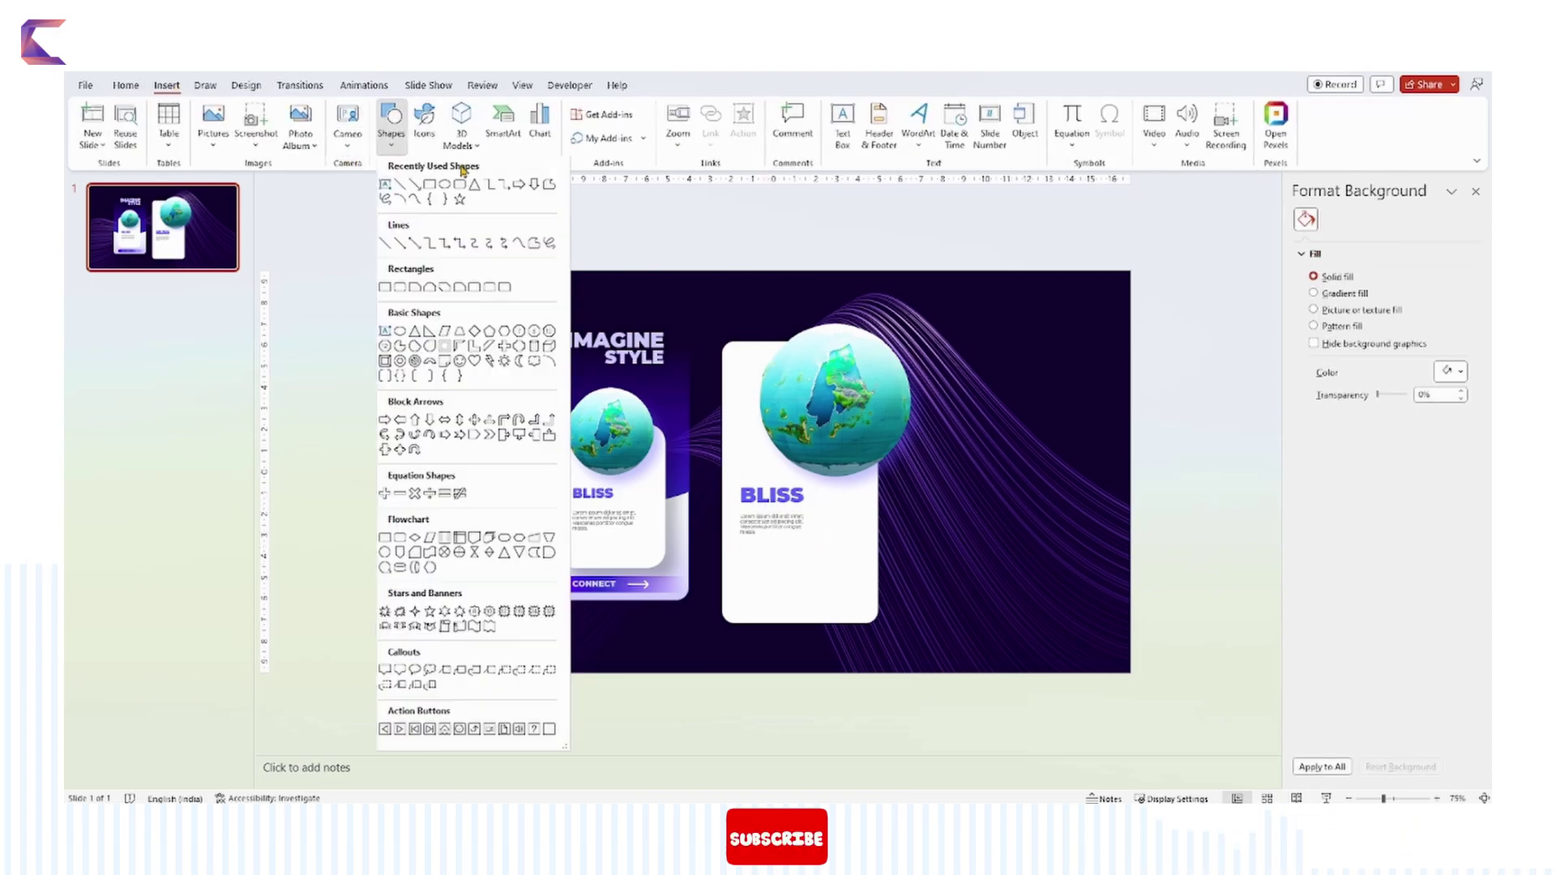
pyautogui.click(391, 297)
pyautogui.moveTo(733, 545); pyautogui.dragTo(872, 618)
pyautogui.moveTo(747, 550); pyautogui.dragTo(734, 551)
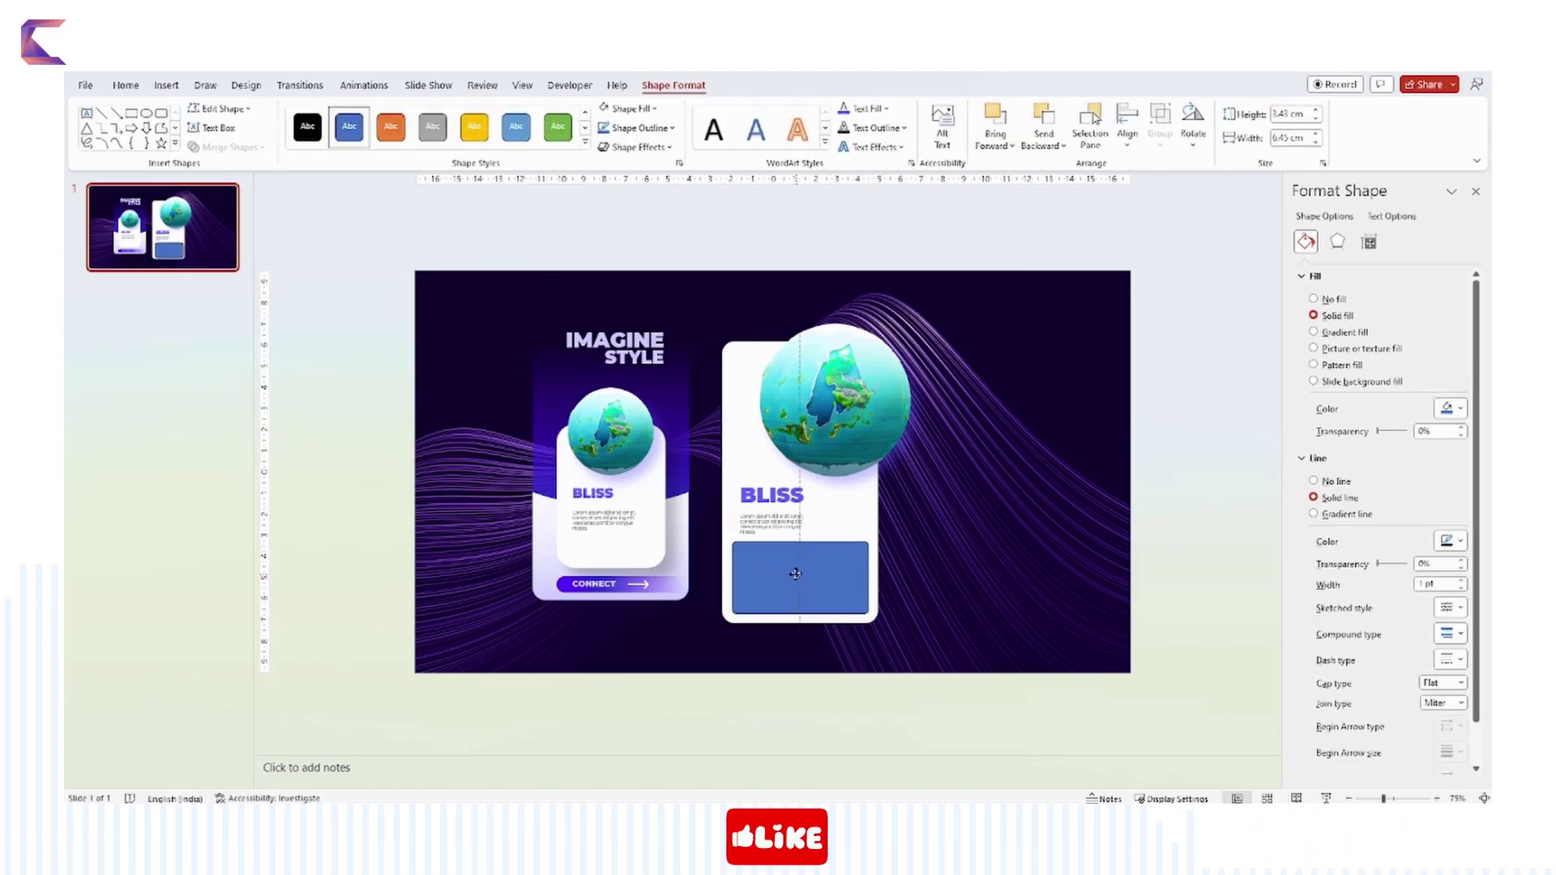
# Fill the rectangle with a stock photo of hands holding the Earth.
pyautogui.click(1345, 350)
pyautogui.click(1336, 423)
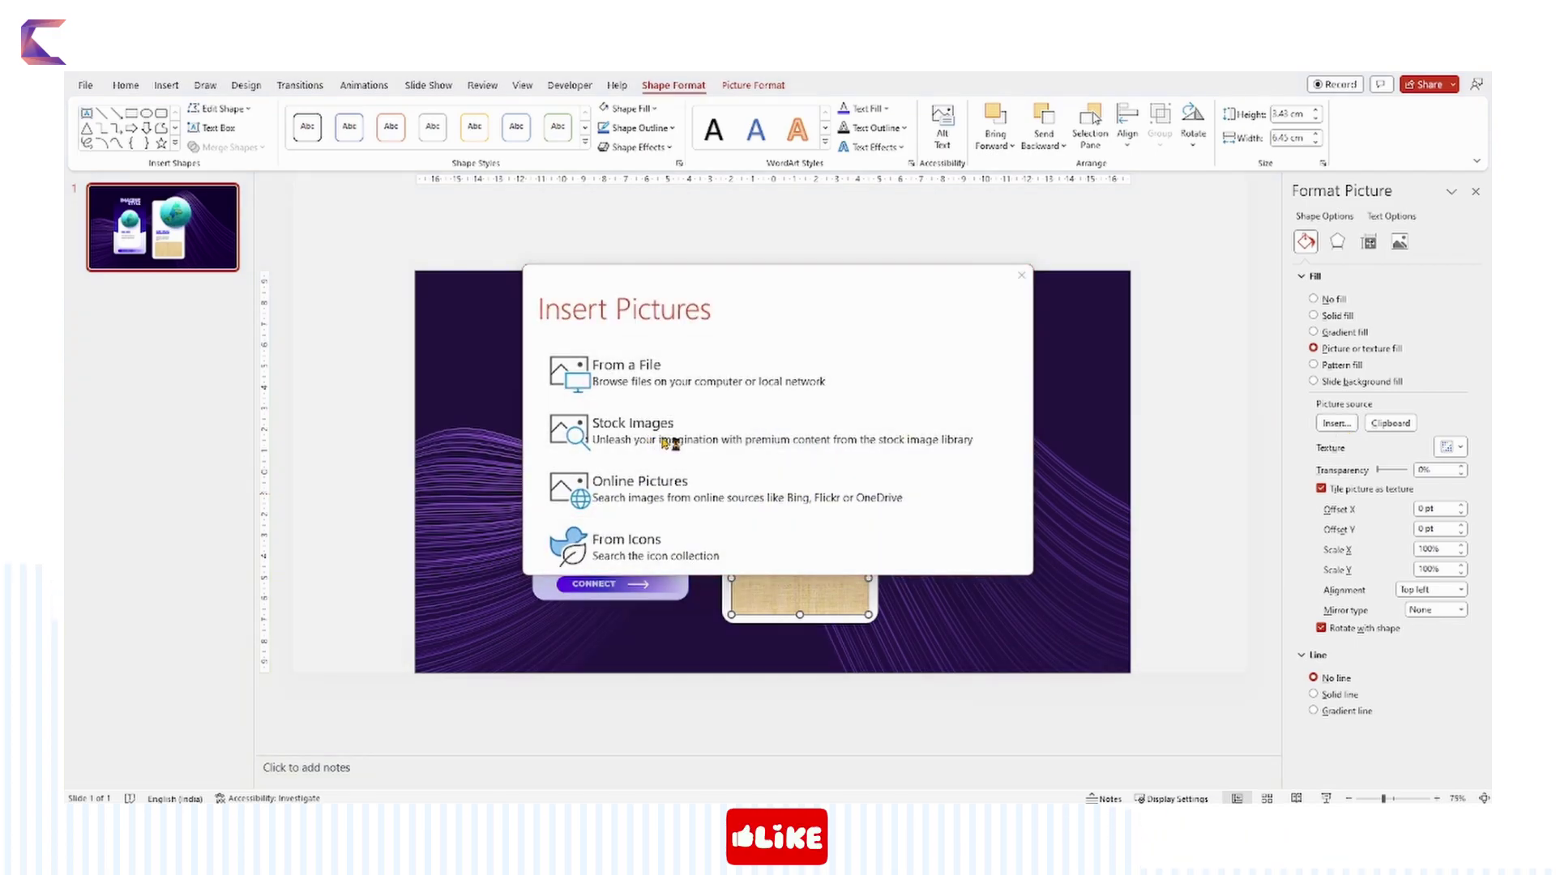
pyautogui.click(666, 442)
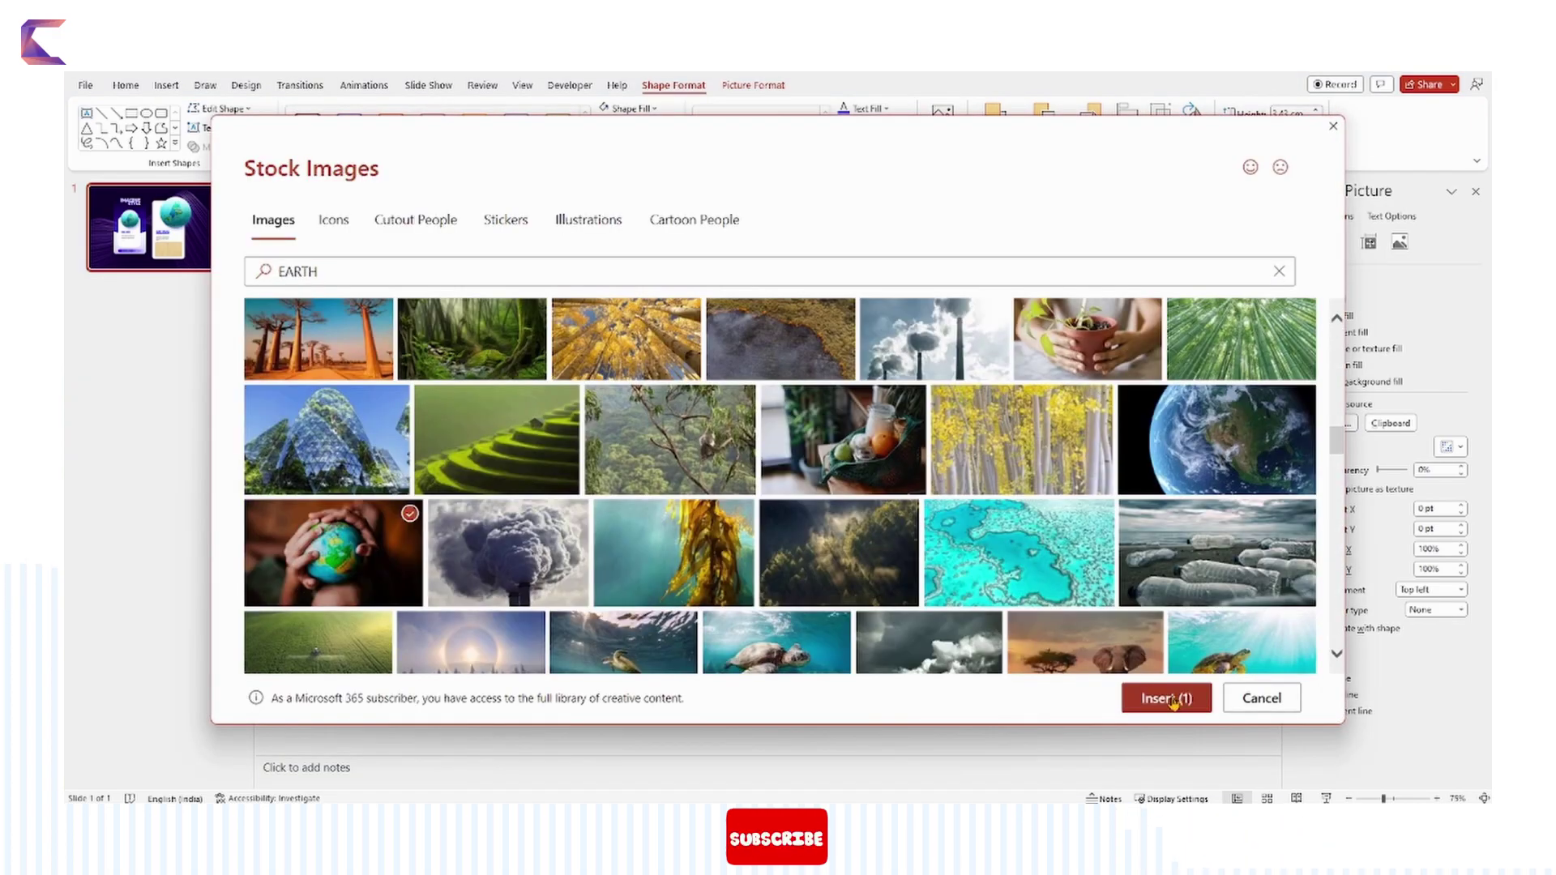
pyautogui.click(1174, 698)
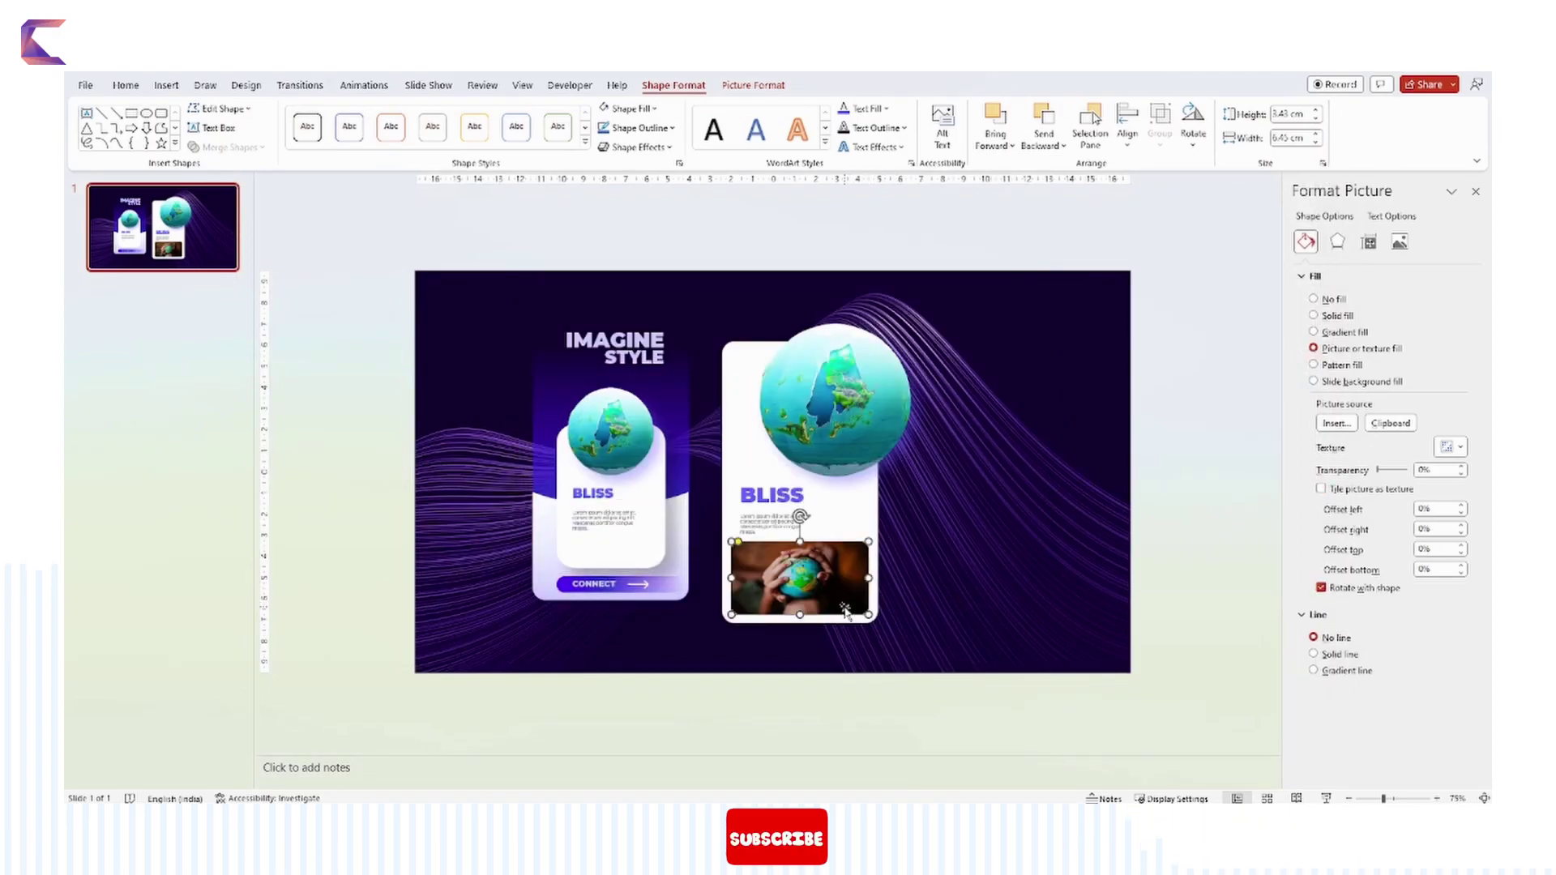
pyautogui.click(835, 405)
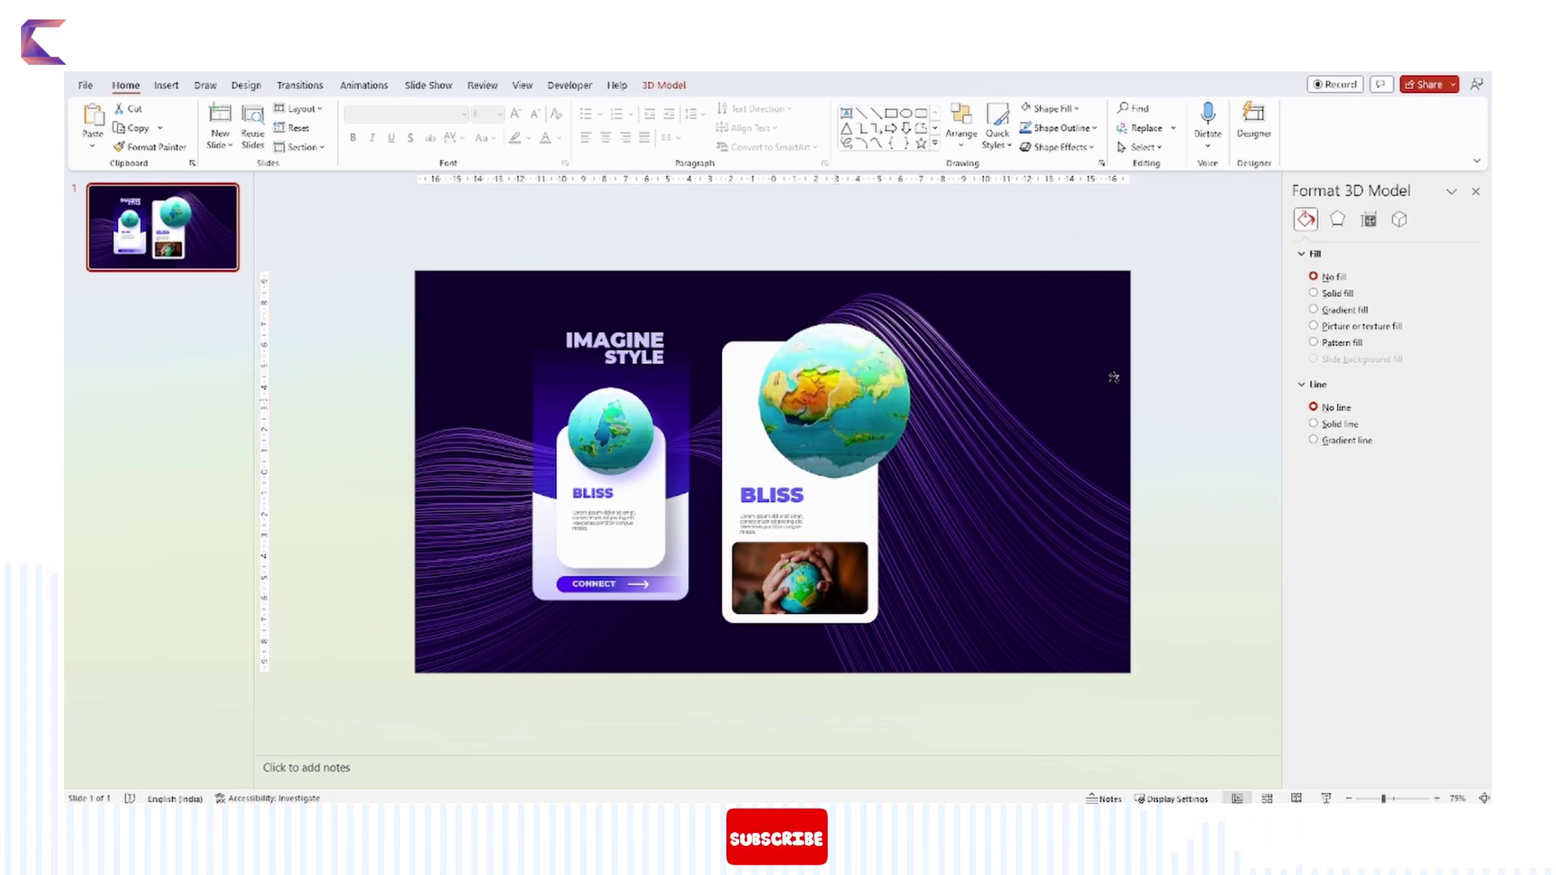
# Duplicate BLISS as 'X90', enlarge it to 54 pt, and widen the box to one line.
pyautogui.click(757, 480)
pyautogui.moveTo(760, 489); pyautogui.dragTo(839, 516)
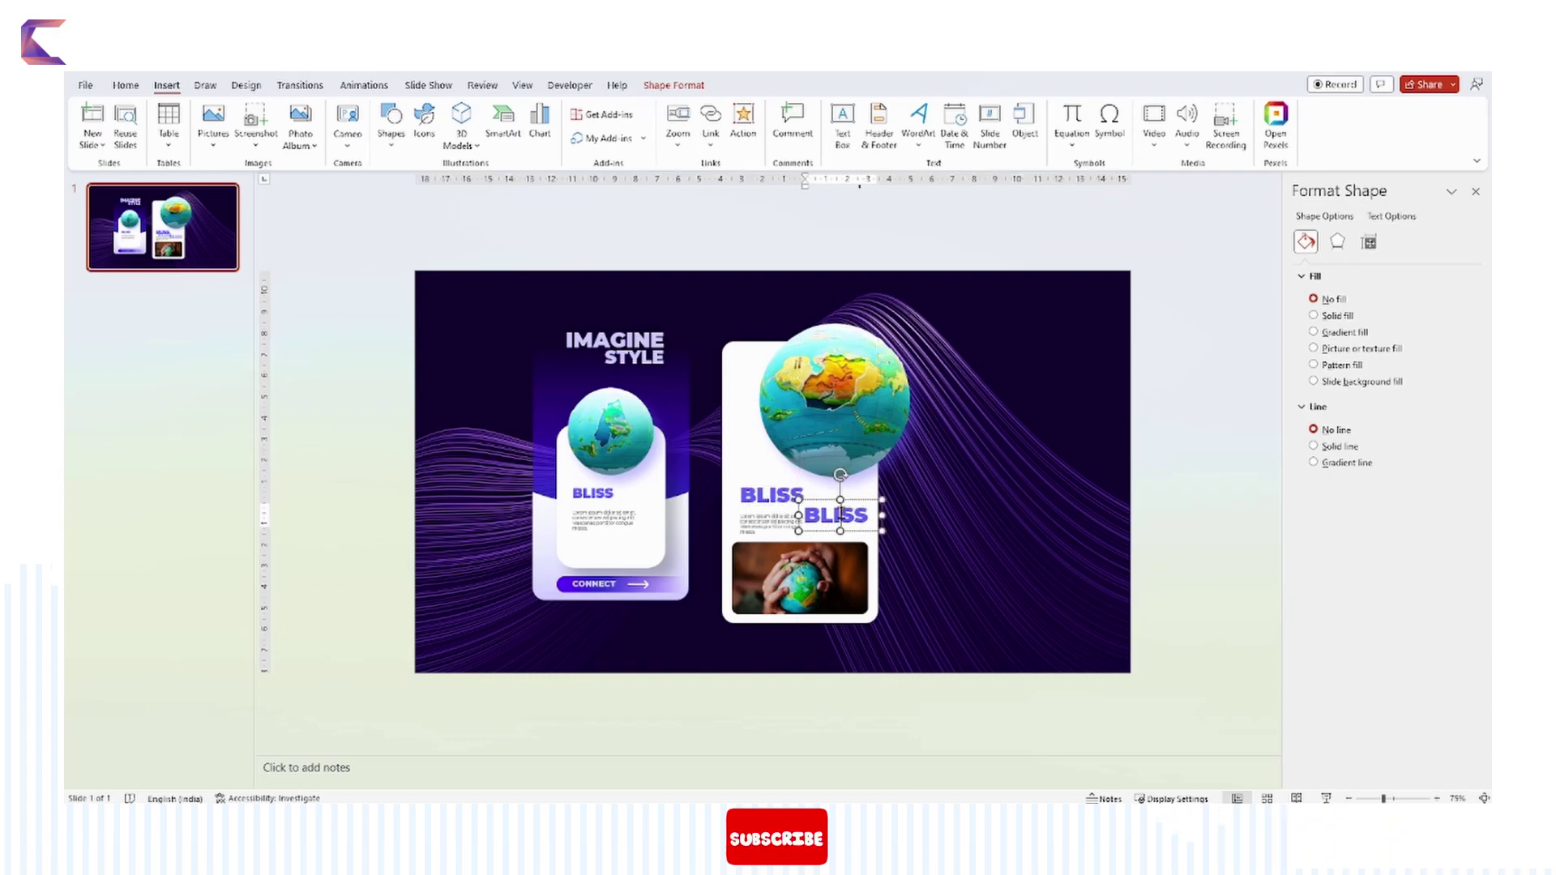
pyautogui.doubleClick(841, 515)
pyautogui.write('X90')
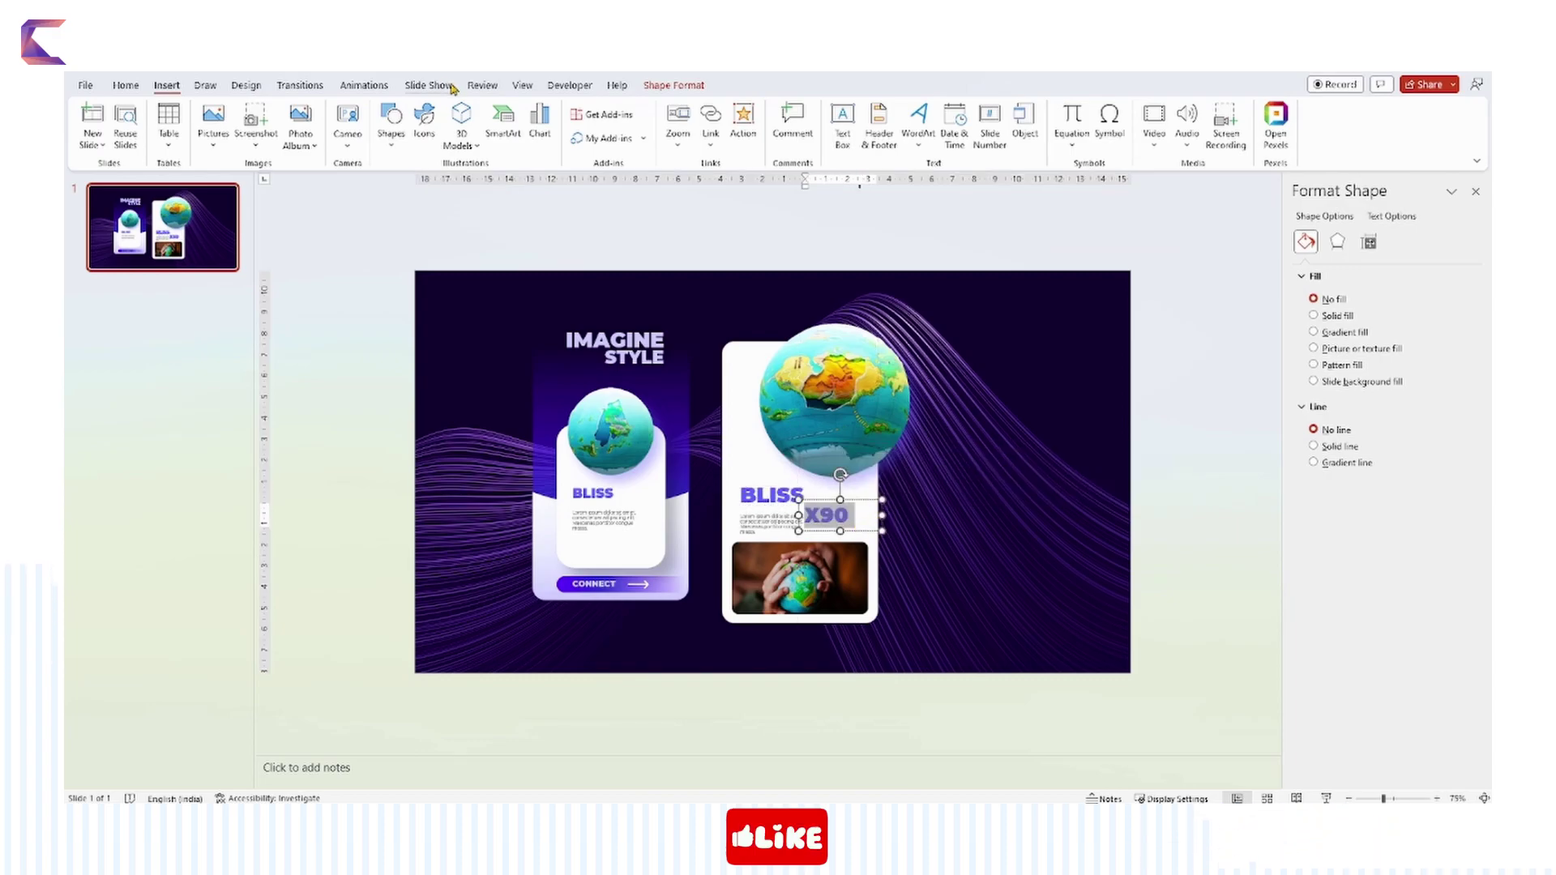
pyautogui.click(126, 85)
pyautogui.click(514, 114)
pyautogui.click(515, 114)
pyautogui.click(514, 114)
pyautogui.click(515, 115)
pyautogui.click(514, 115)
pyautogui.click(514, 114)
pyautogui.moveTo(883, 552); pyautogui.dragTo(834, 431)
# Give the white BLISS card a purple gradient fill.
pyautogui.click(849, 415)
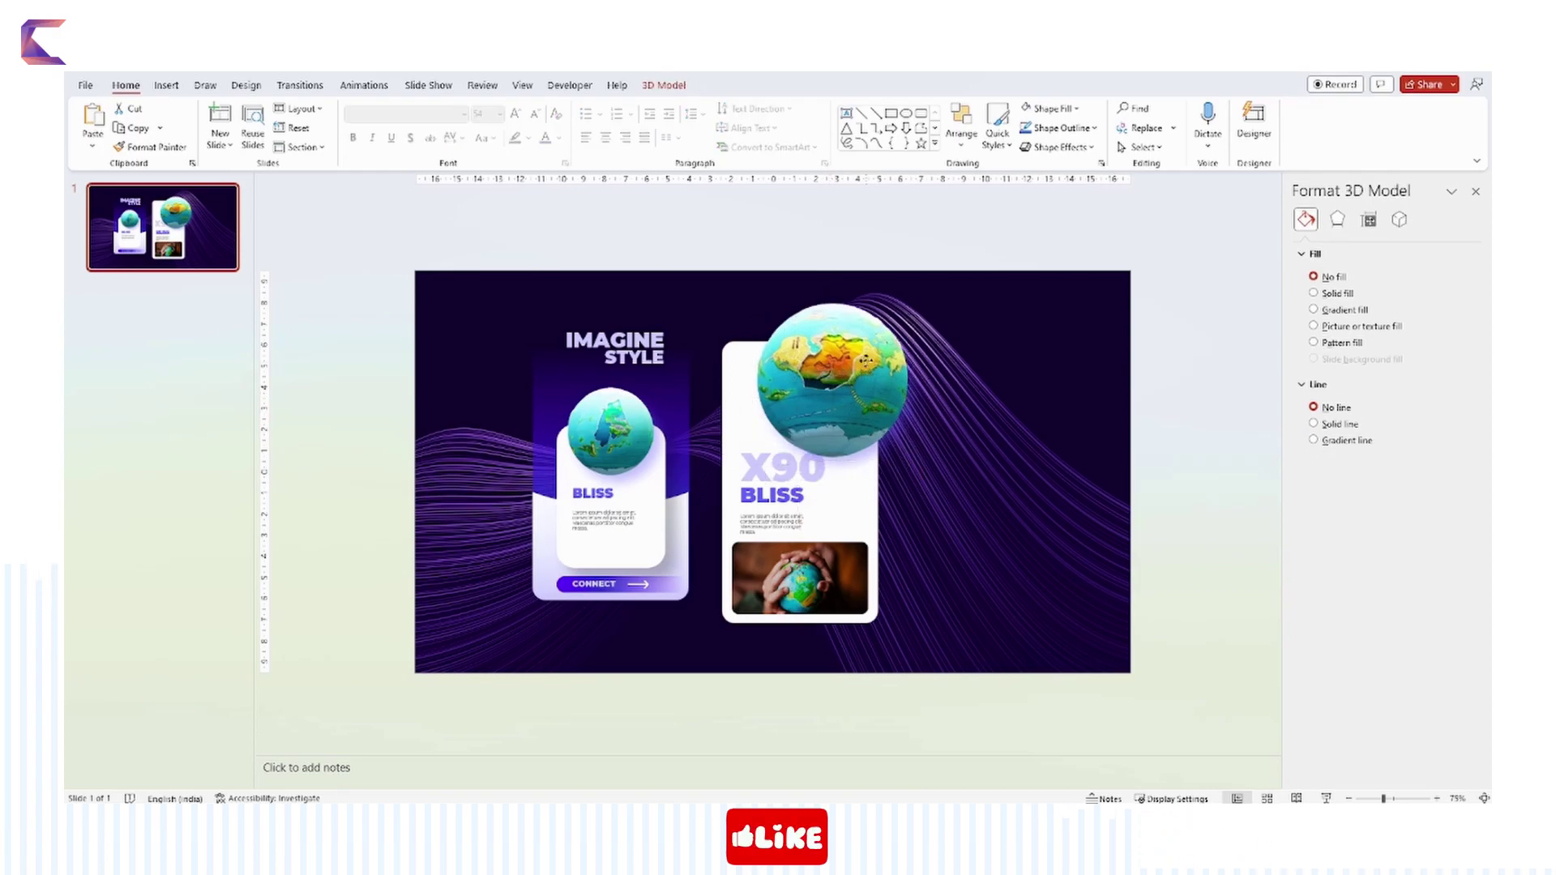
pyautogui.click(867, 518)
pyautogui.click(1313, 332)
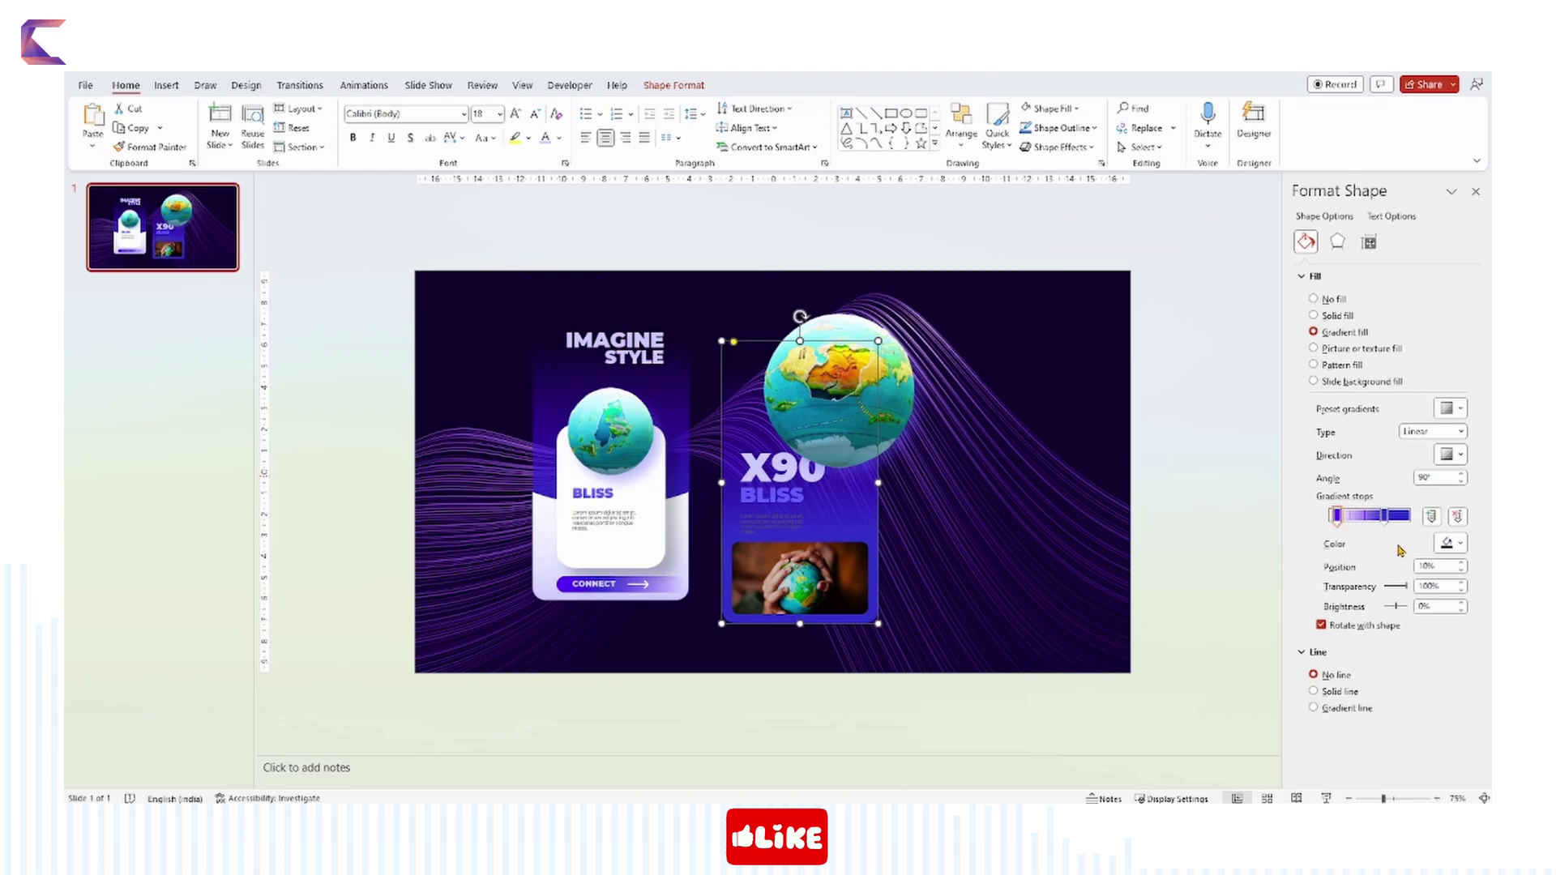
# Make the card gradient run upward, then move and resize the white inner card to frame the photo.
pyautogui.click(1451, 454)
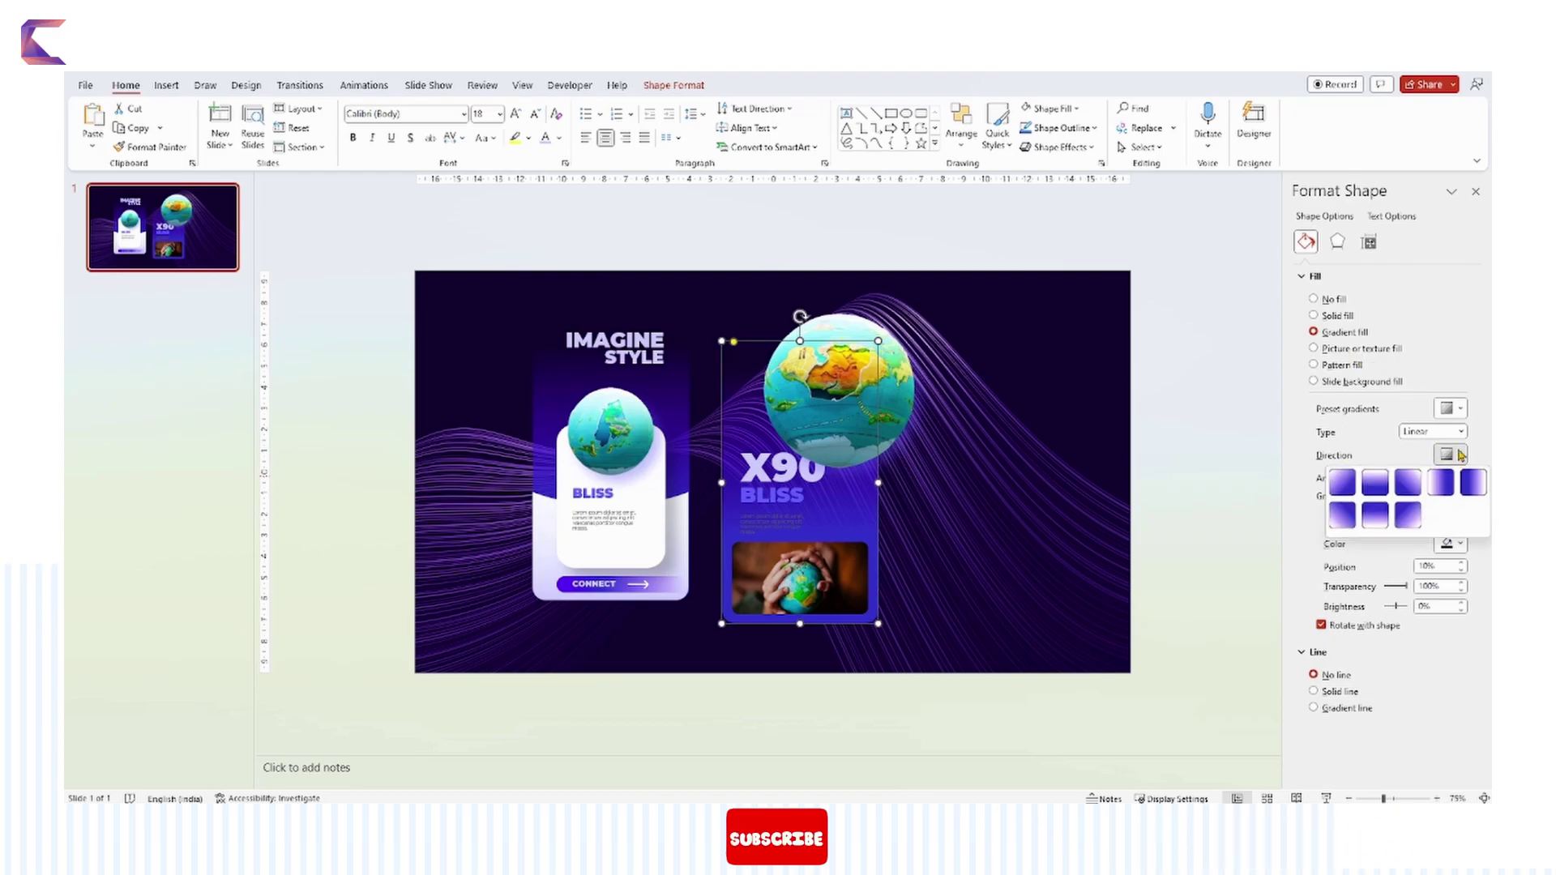
pyautogui.click(1385, 525)
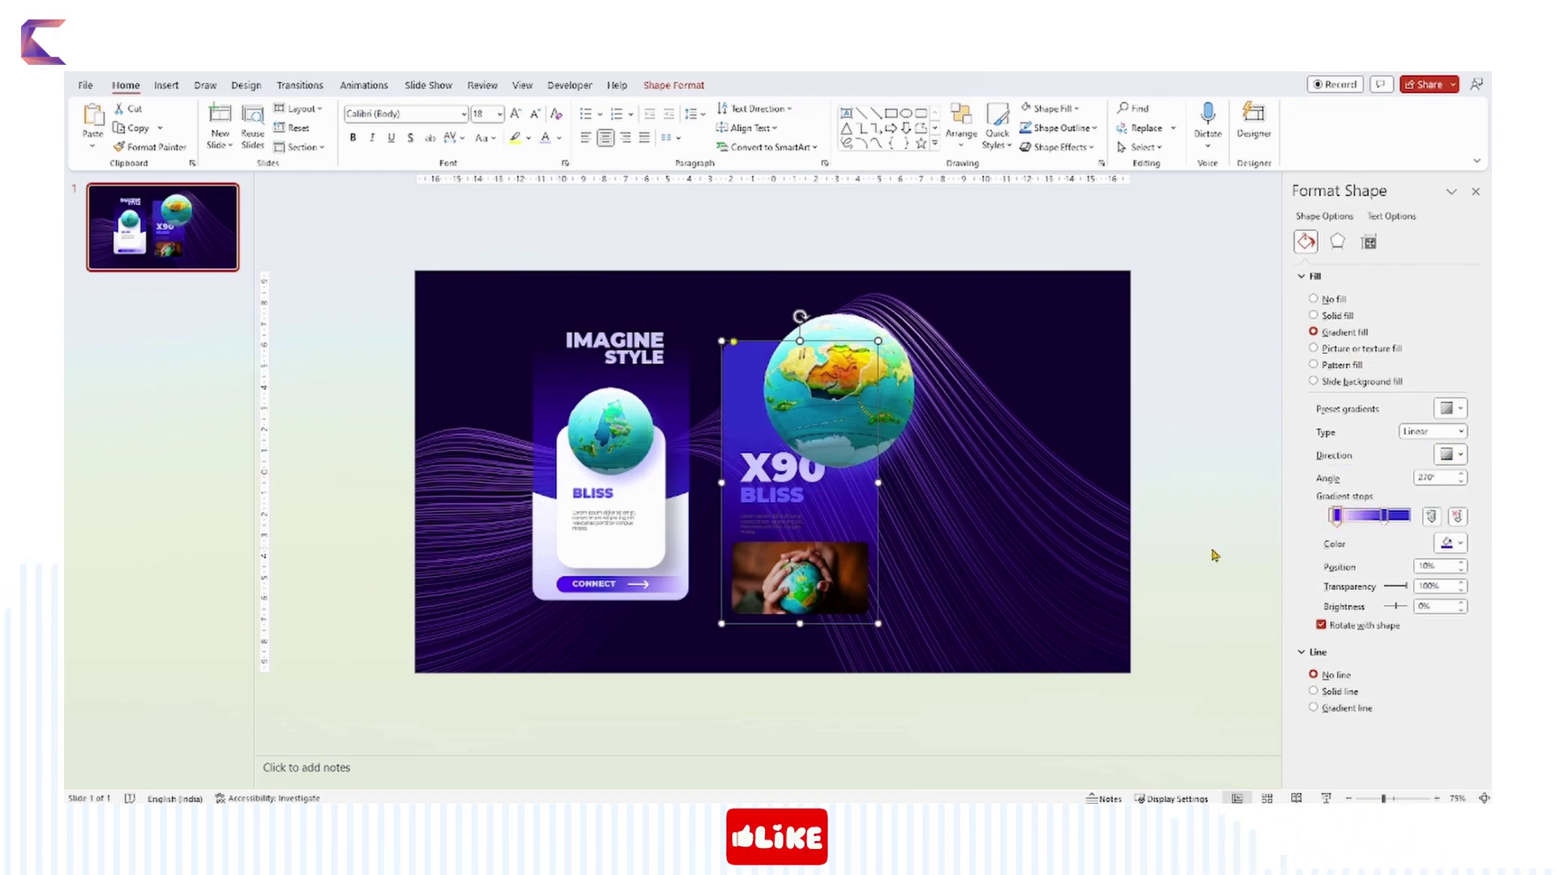
pyautogui.click(664, 496)
pyautogui.click(664, 496)
pyautogui.moveTo(661, 491); pyautogui.dragTo(798, 603)
pyautogui.moveTo(827, 681); pyautogui.dragTo(881, 584)
pyautogui.moveTo(715, 583); pyautogui.dragTo(721, 583)
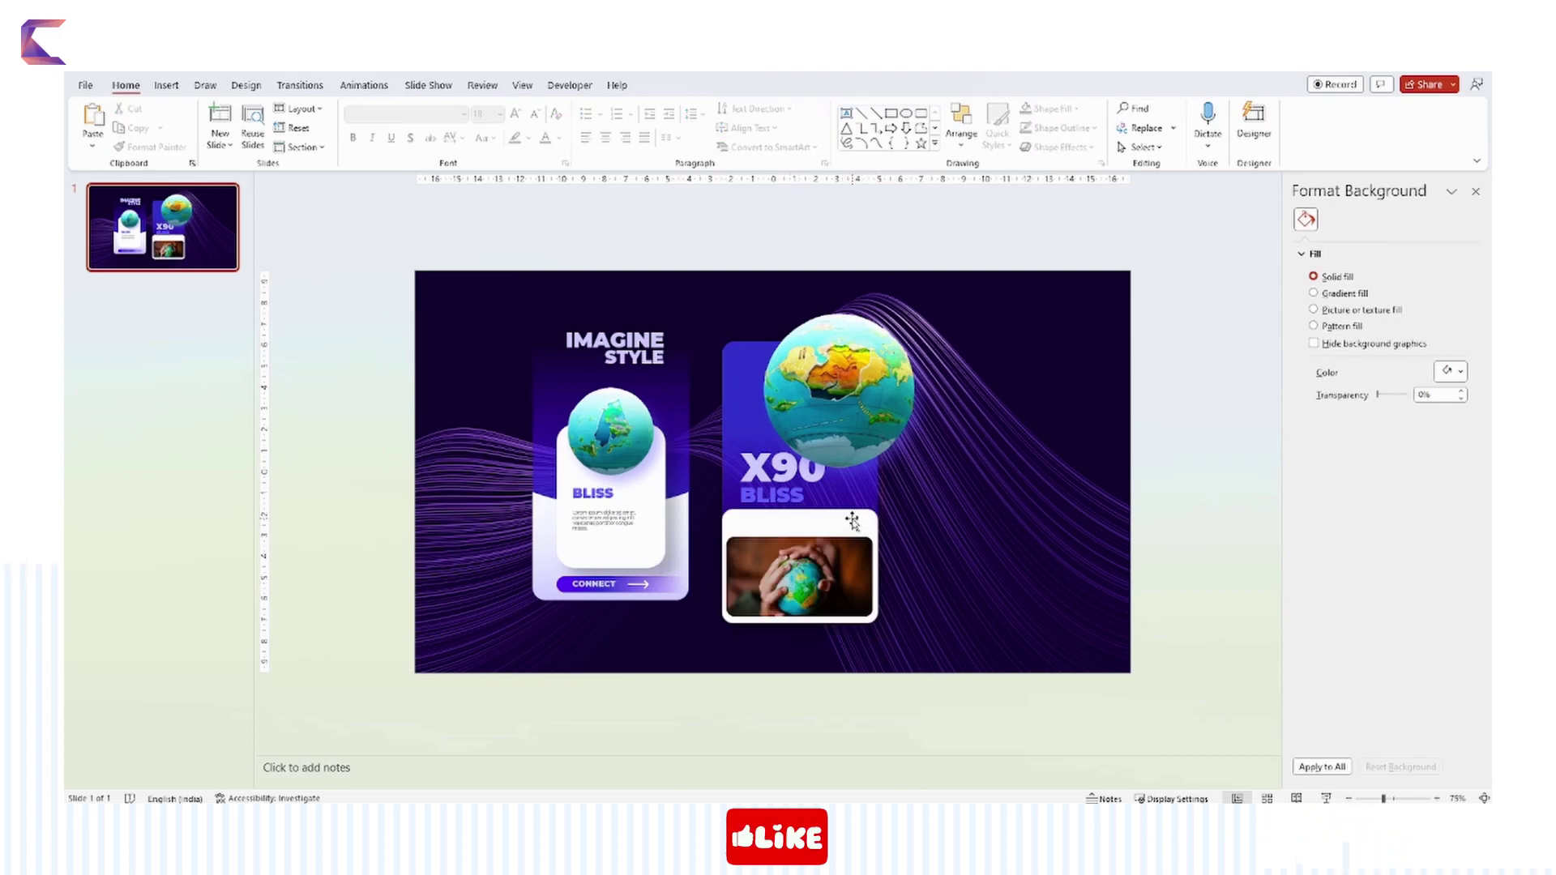
# Give the frame card a gradient of white stops, with one stop fully transparent.
pyautogui.click(864, 518)
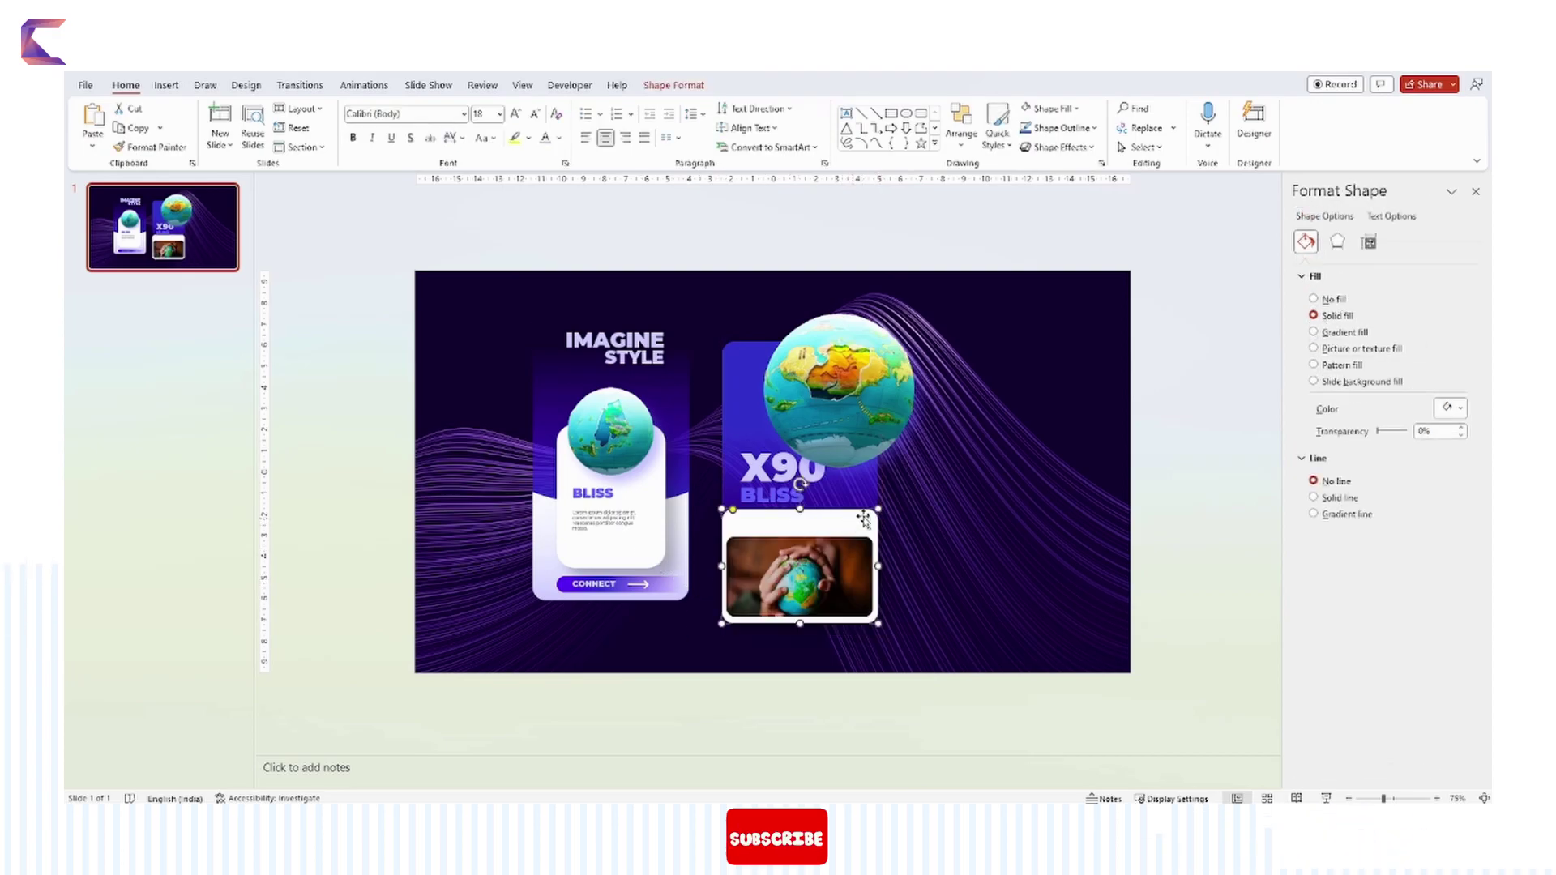
pyautogui.click(1313, 332)
pyautogui.click(1450, 543)
pyautogui.click(1379, 582)
pyautogui.click(1384, 516)
pyautogui.click(1446, 544)
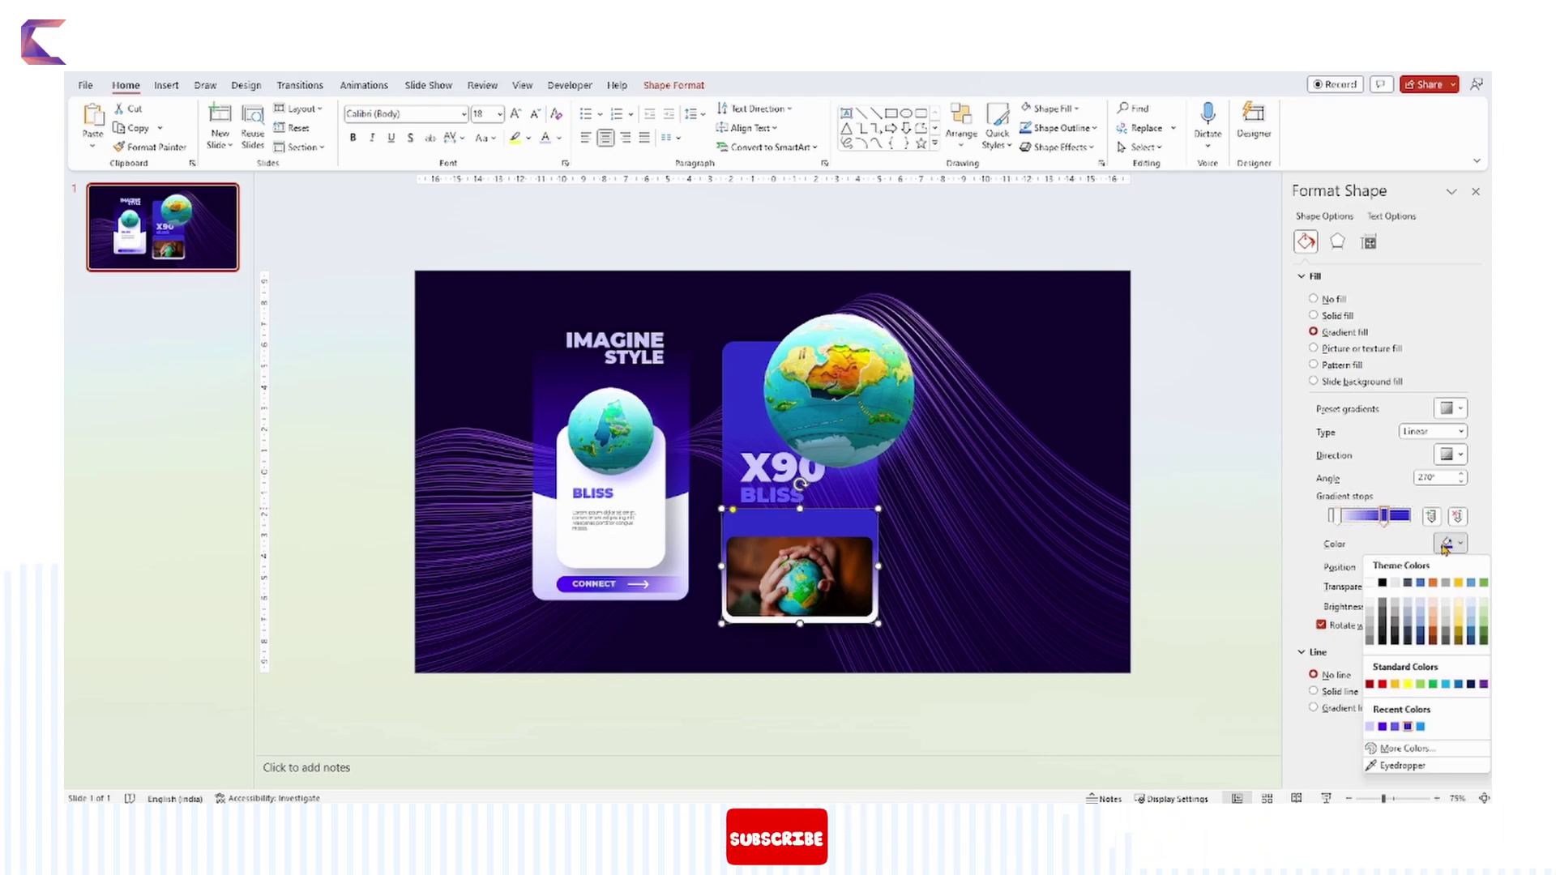
pyautogui.click(1371, 583)
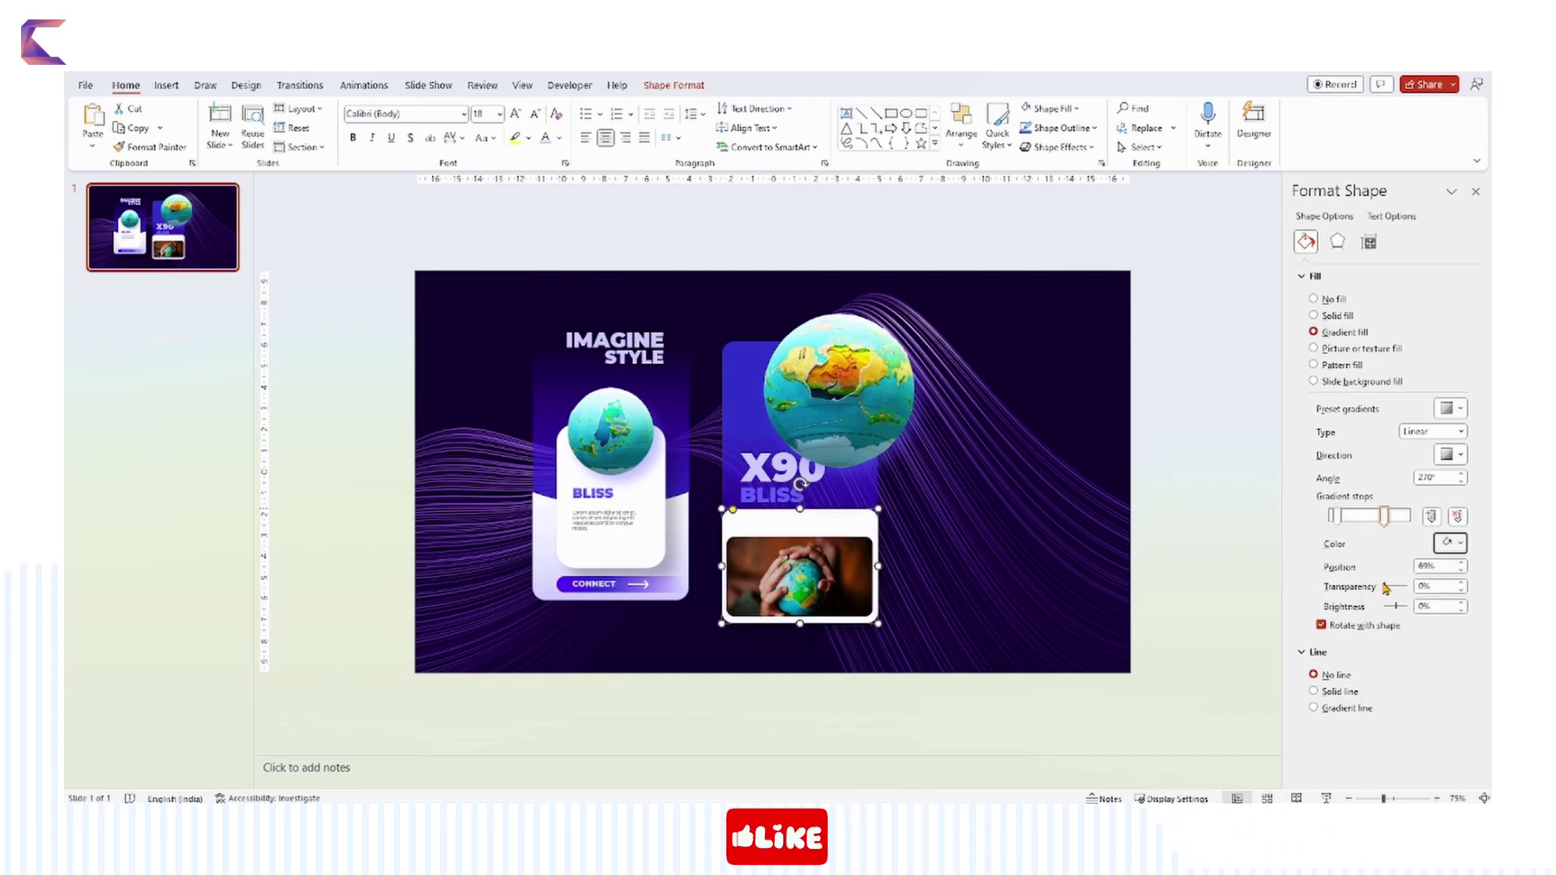
pyautogui.moveTo(1386, 587); pyautogui.dragTo(1411, 586)
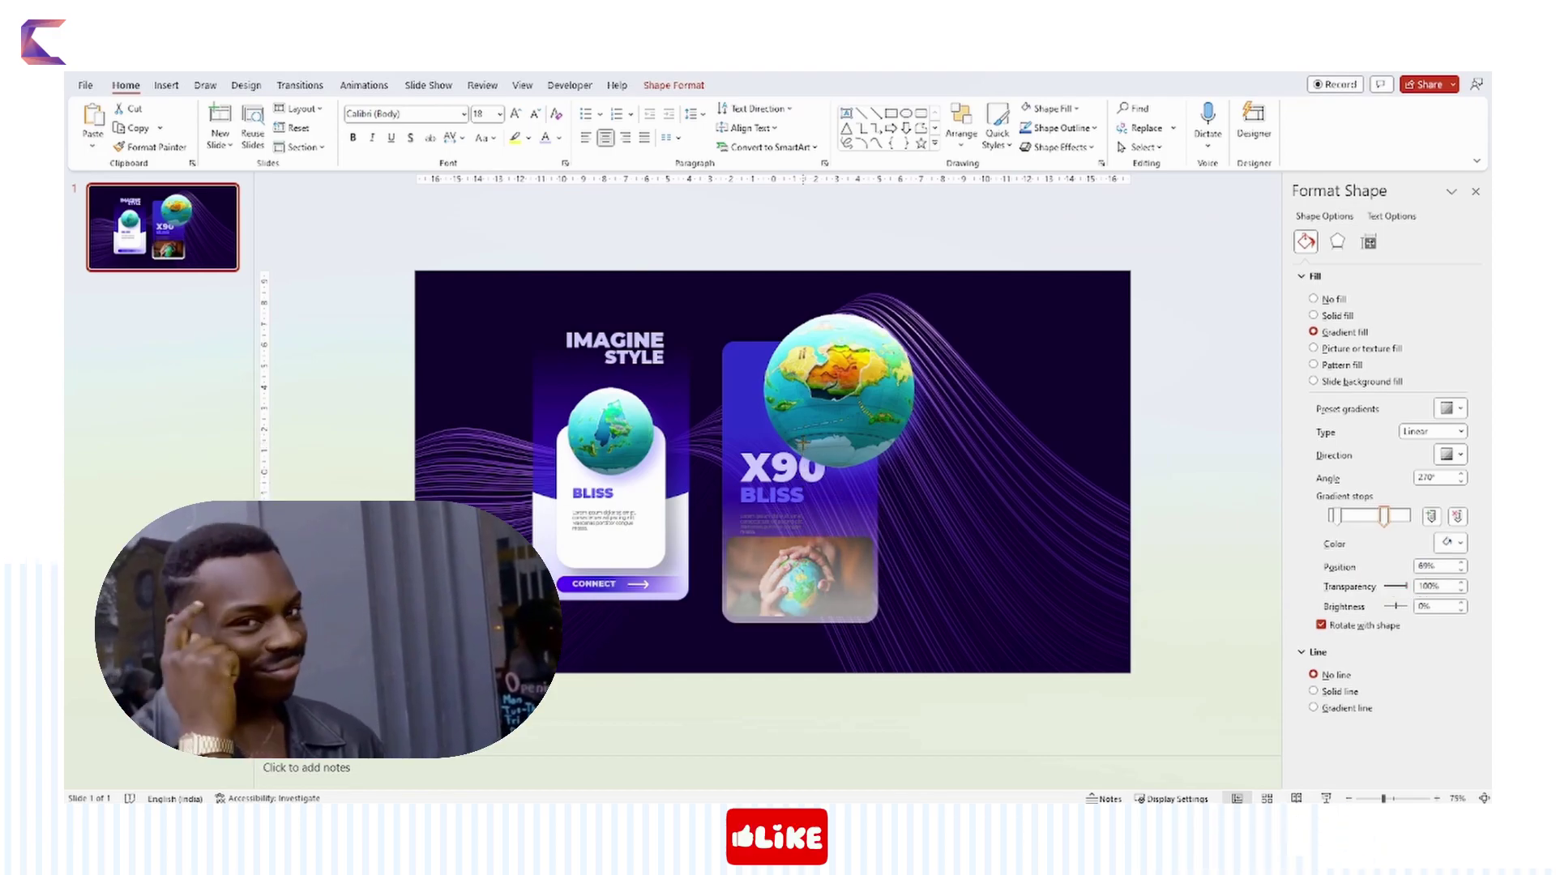
# Stretch the frame's top edge up toward BLISS and check the X90/BLISS text options.
pyautogui.moveTo(804, 515); pyautogui.dragTo(800, 441)
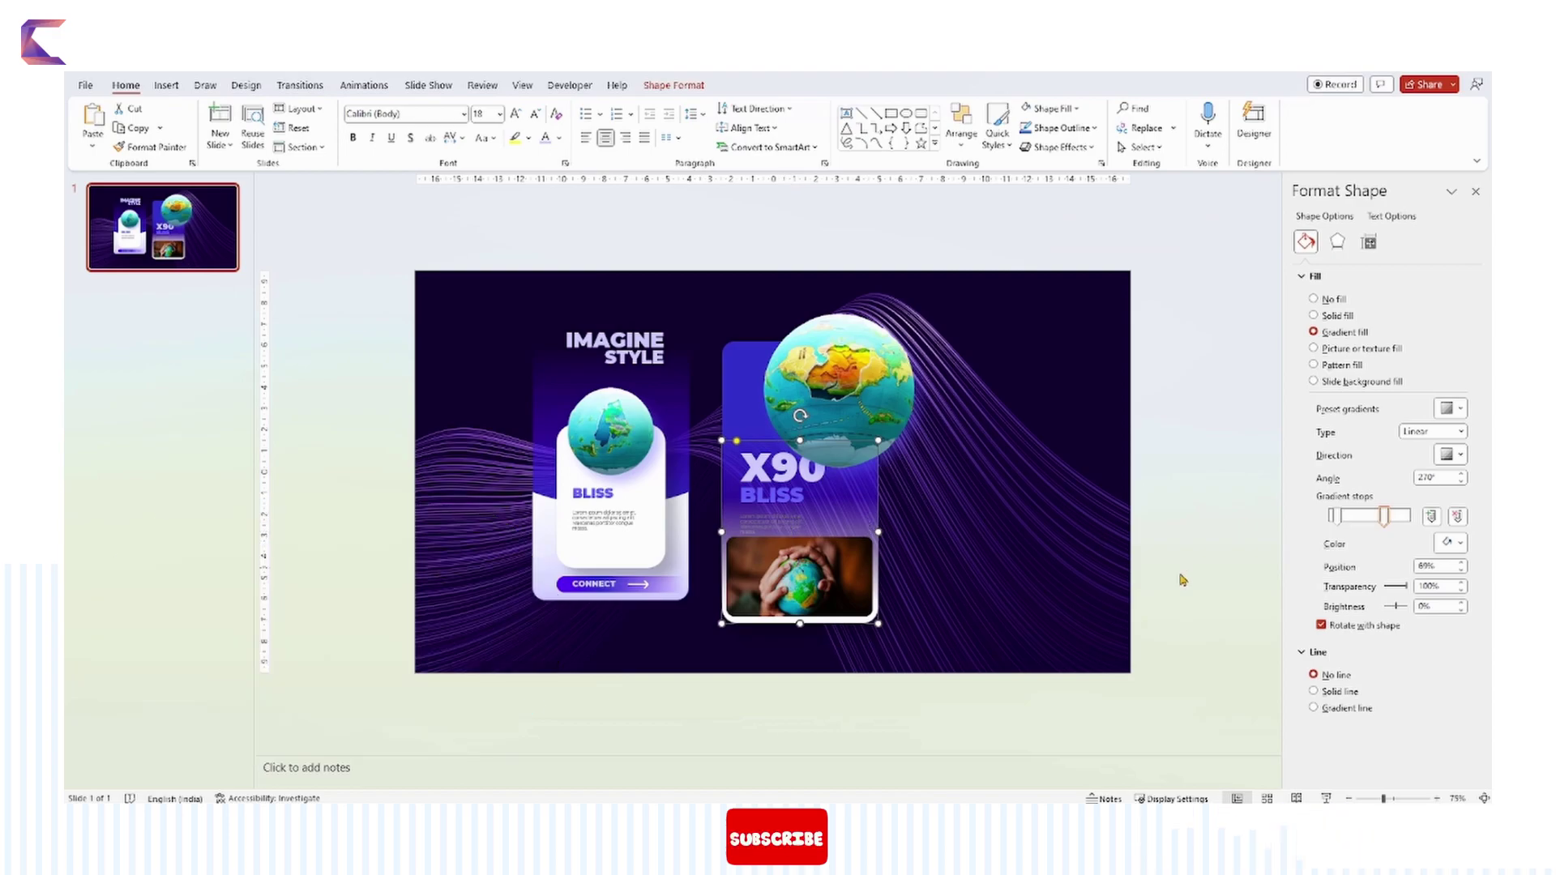
pyautogui.click(1204, 582)
pyautogui.moveTo(1205, 581); pyautogui.dragTo(694, 430)
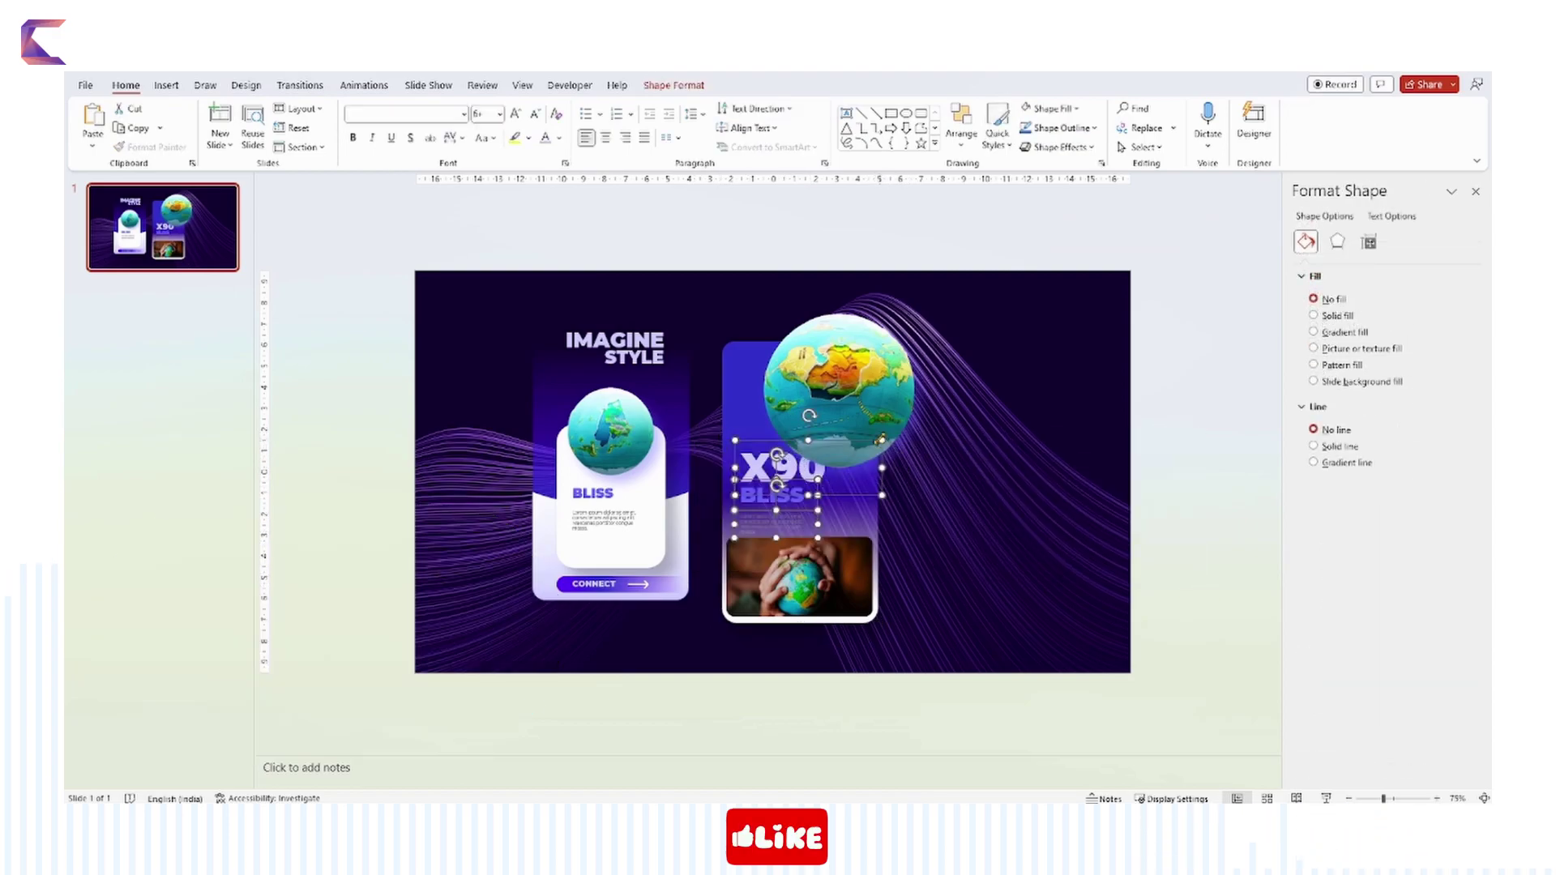
pyautogui.rightClick(902, 445)
pyautogui.click(1094, 548)
pyautogui.click(1163, 584)
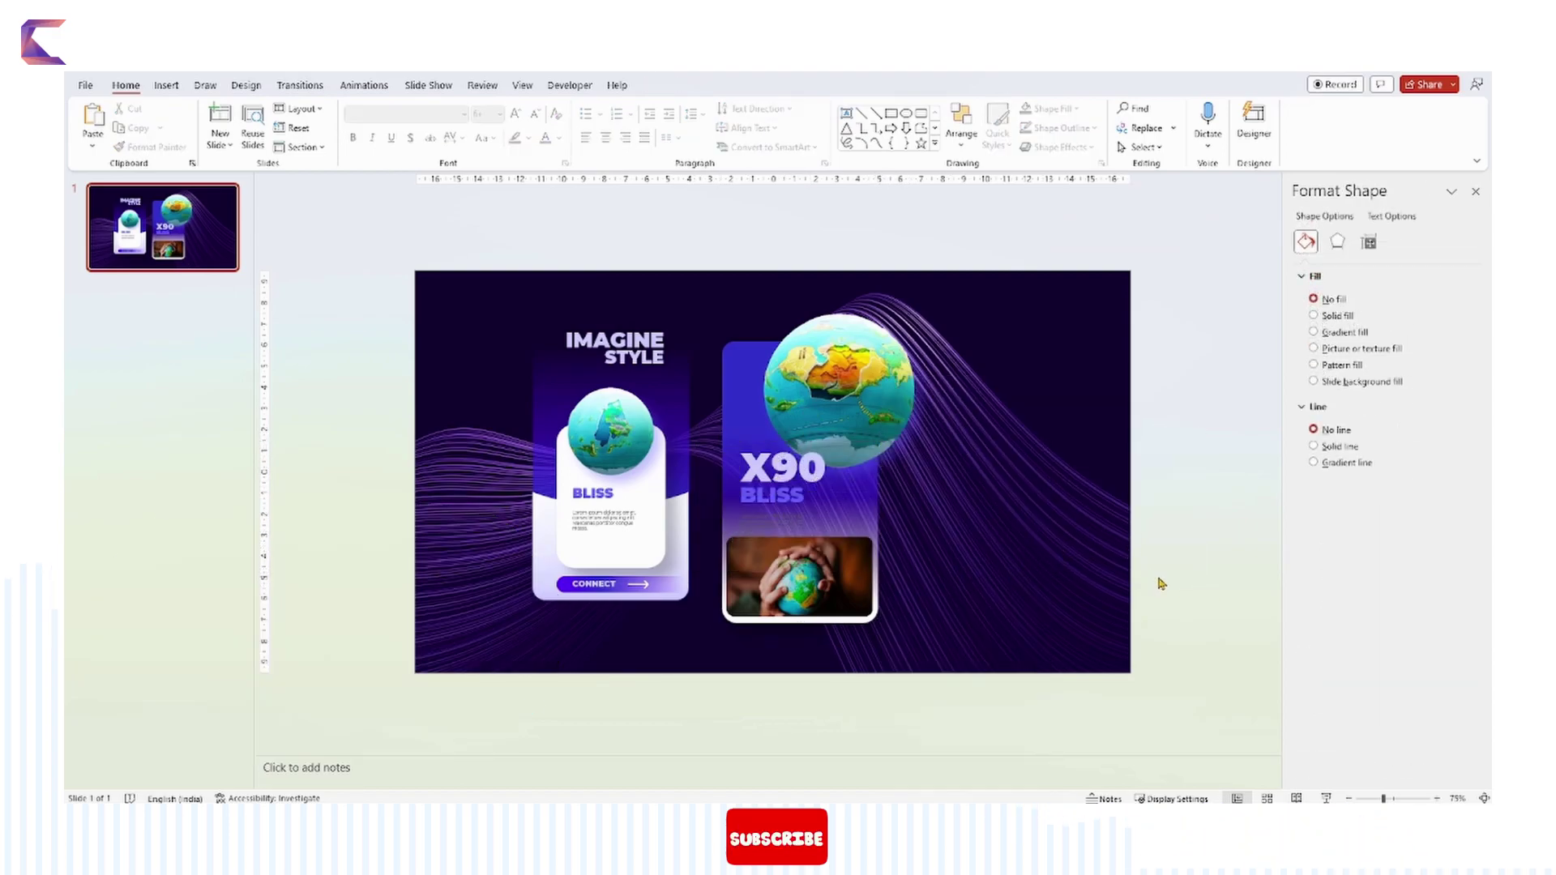
# Colour a frame gradient stop teal sampled from the globe and move it to 12%.
pyautogui.click(760, 520)
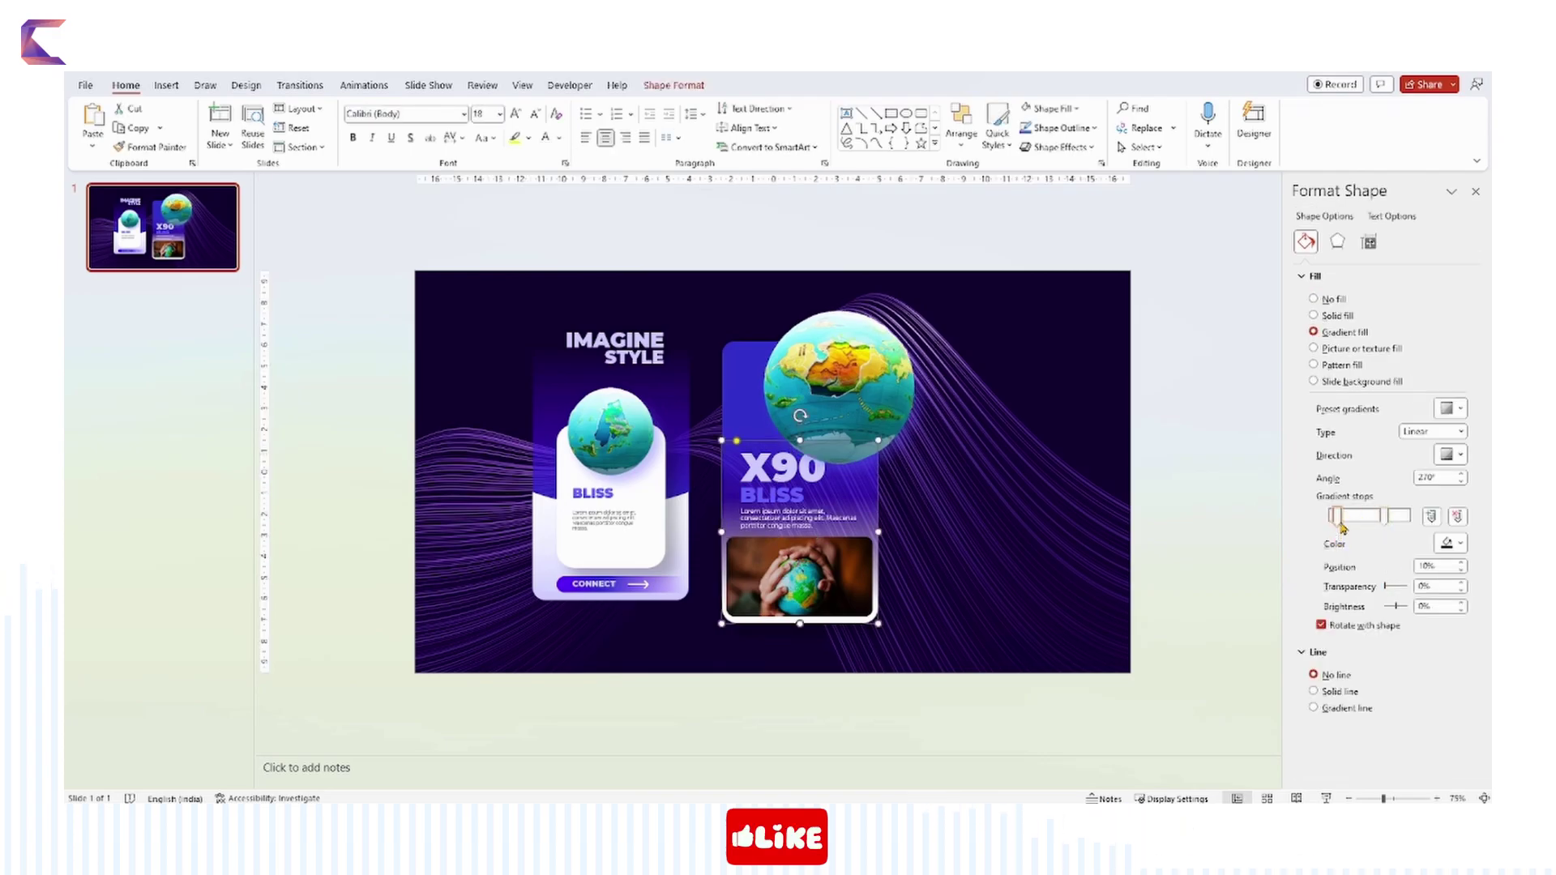
pyautogui.click(1456, 544)
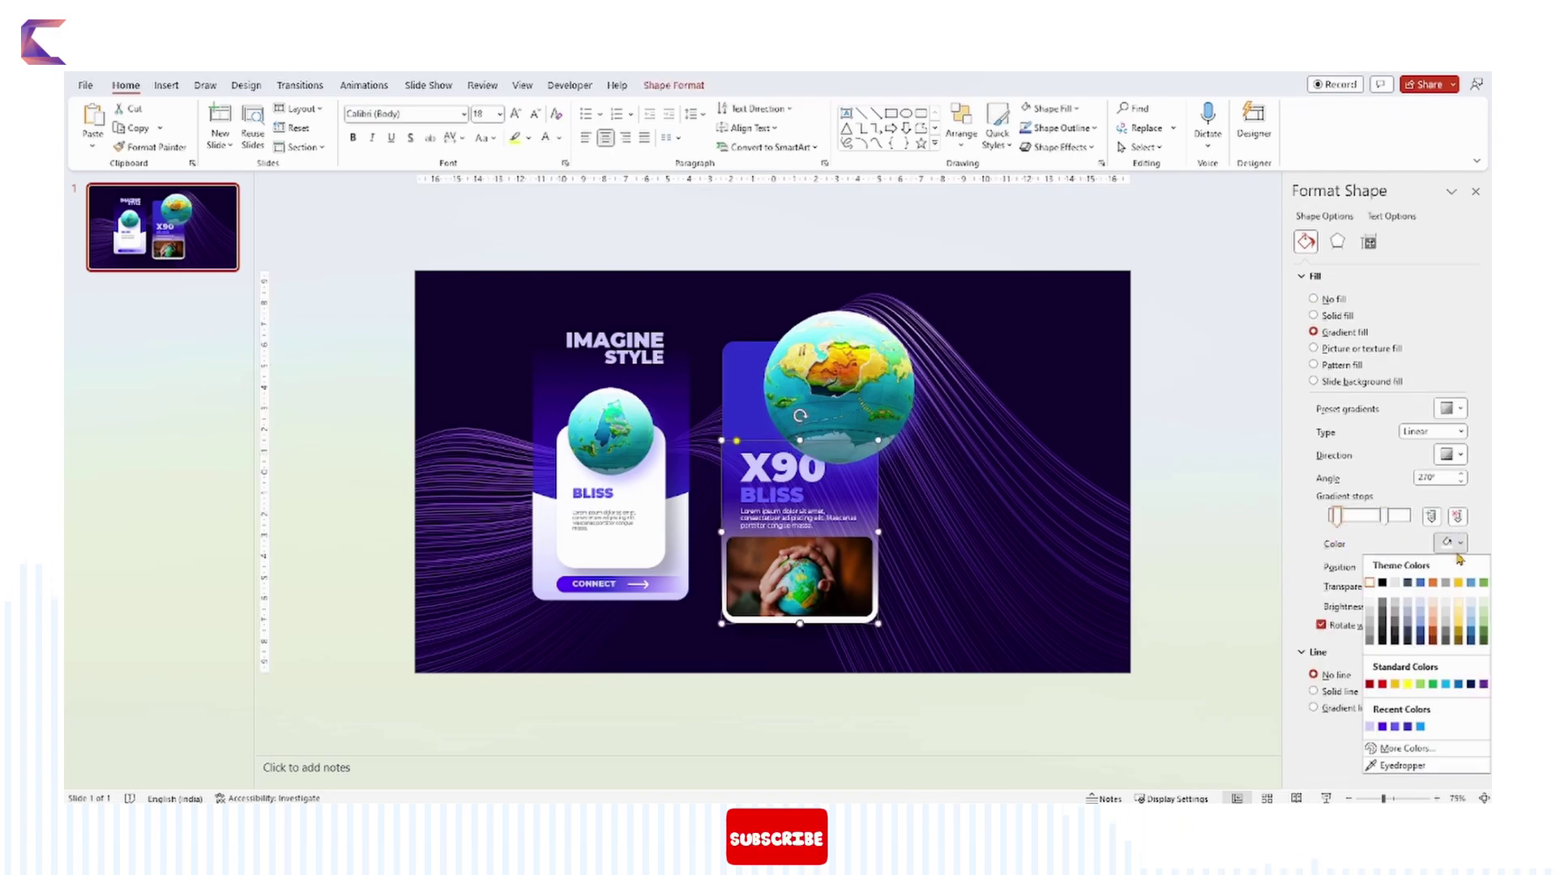
pyautogui.click(1420, 726)
pyautogui.click(1455, 544)
pyautogui.click(1377, 770)
pyautogui.click(874, 391)
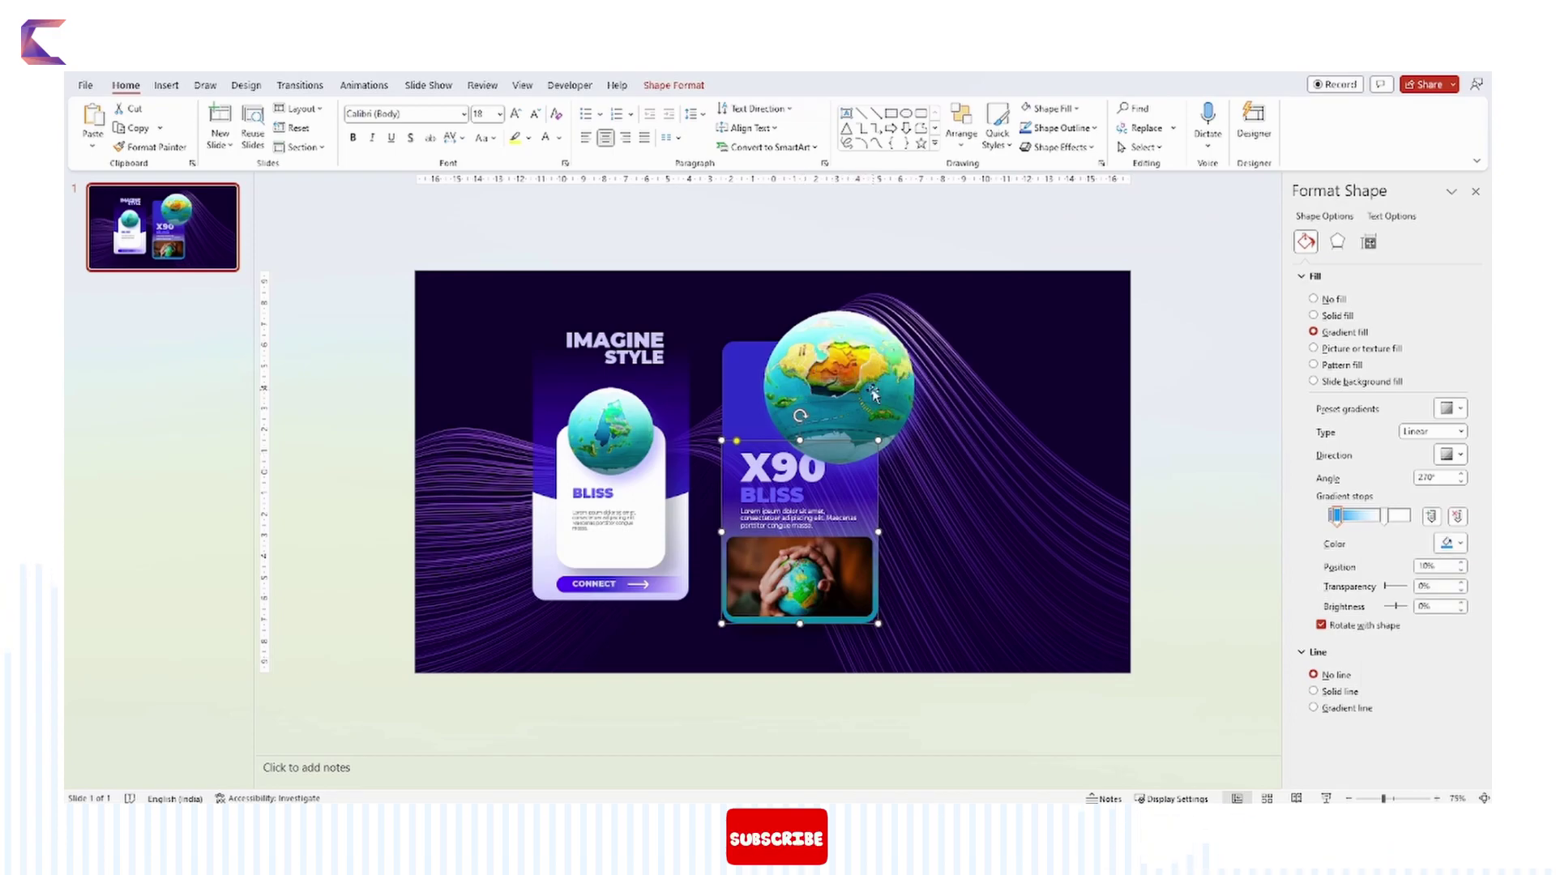
pyautogui.moveTo(1344, 524); pyautogui.dragTo(1312, 522)
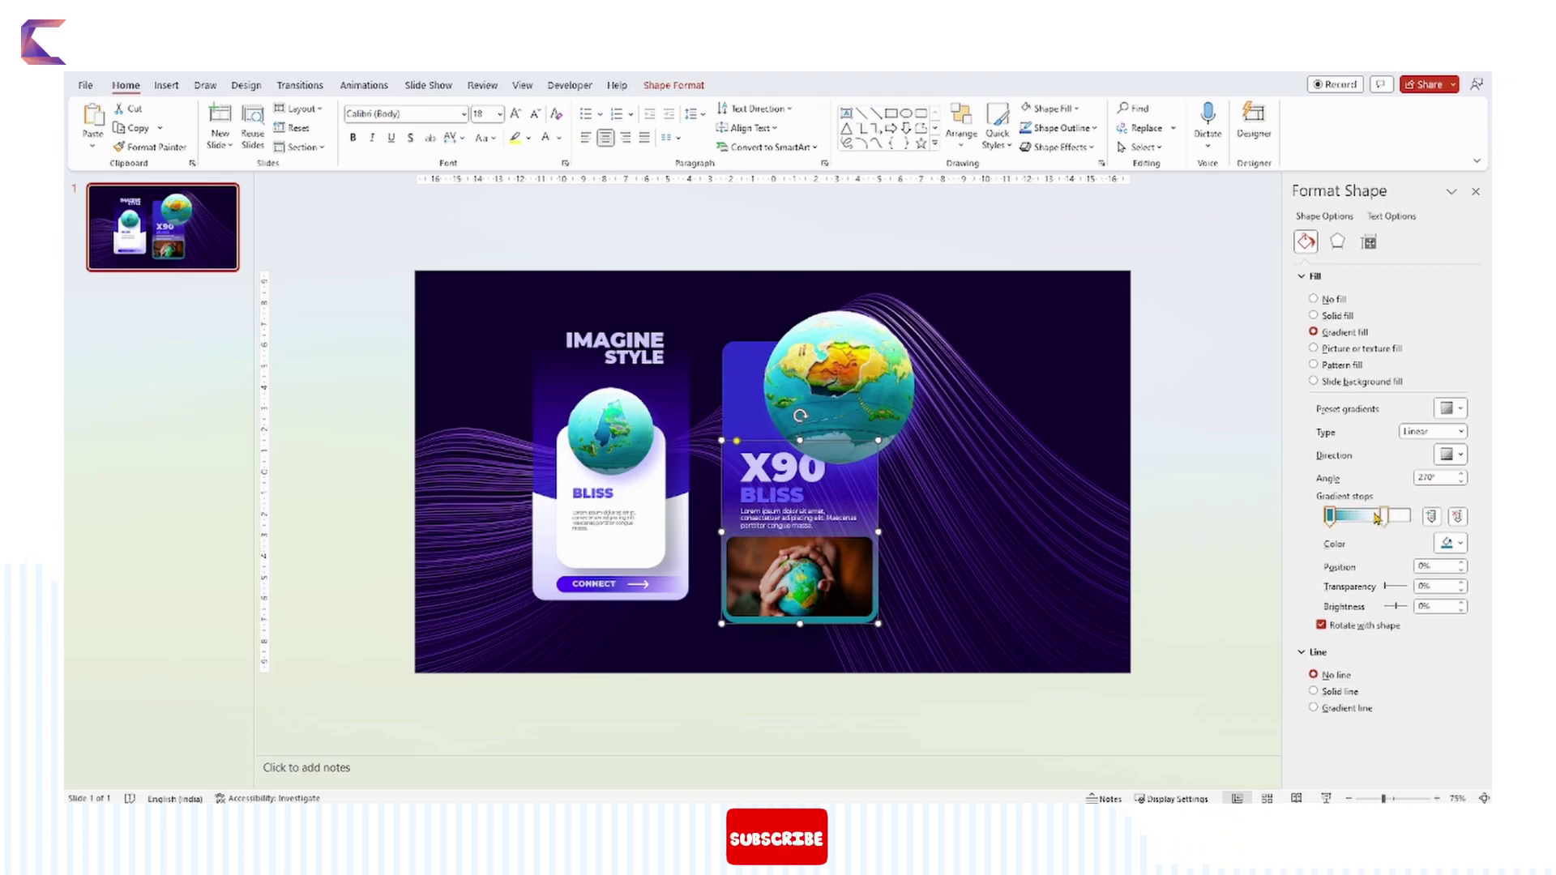
pyautogui.press('Escape')
pyautogui.click(166, 85)
pyautogui.click(390, 123)
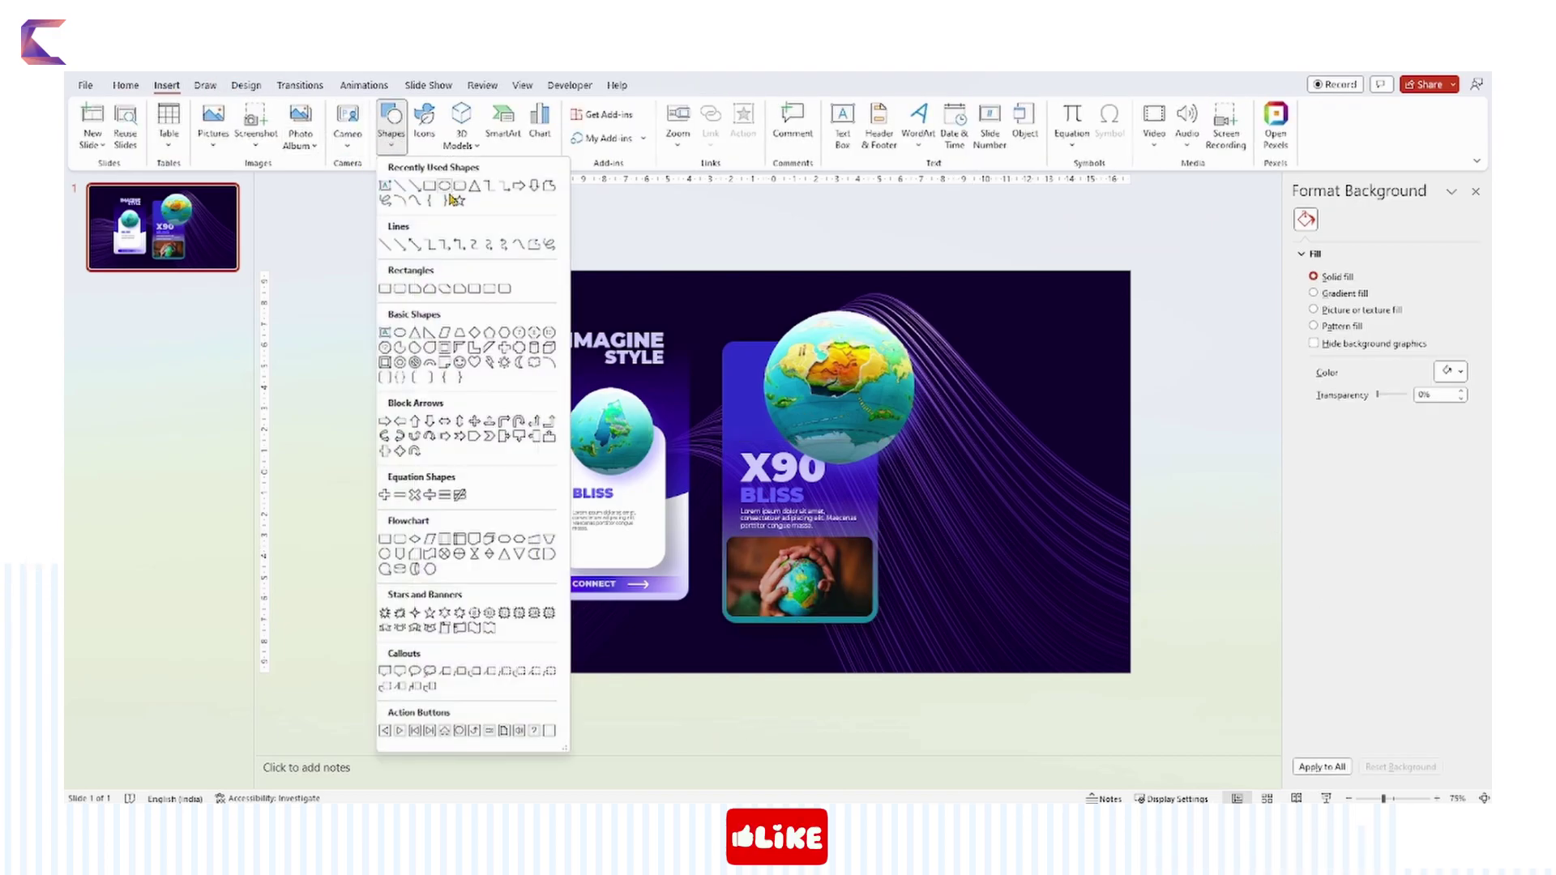
# Draw a circle filled white at 58% transparency with no outline.
pyautogui.click(444, 186)
pyautogui.moveTo(960, 425); pyautogui.dragTo(1118, 583)
pyautogui.click(1313, 481)
pyautogui.click(1442, 431)
pyautogui.click(1453, 408)
pyautogui.click(1375, 454)
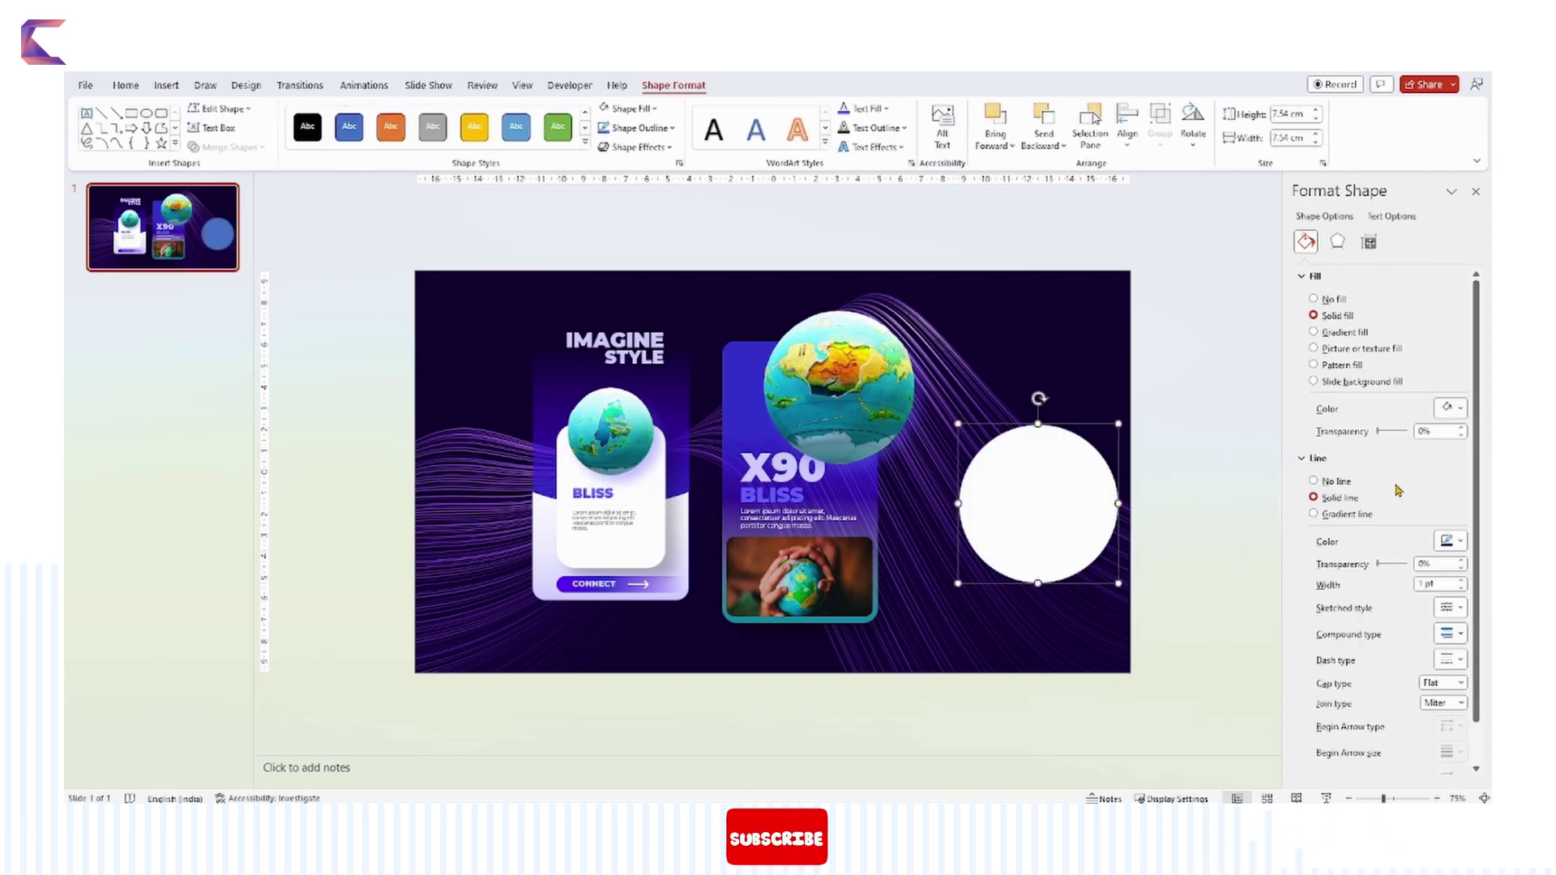
pyautogui.moveTo(1383, 436); pyautogui.dragTo(1393, 432)
pyautogui.click(1313, 481)
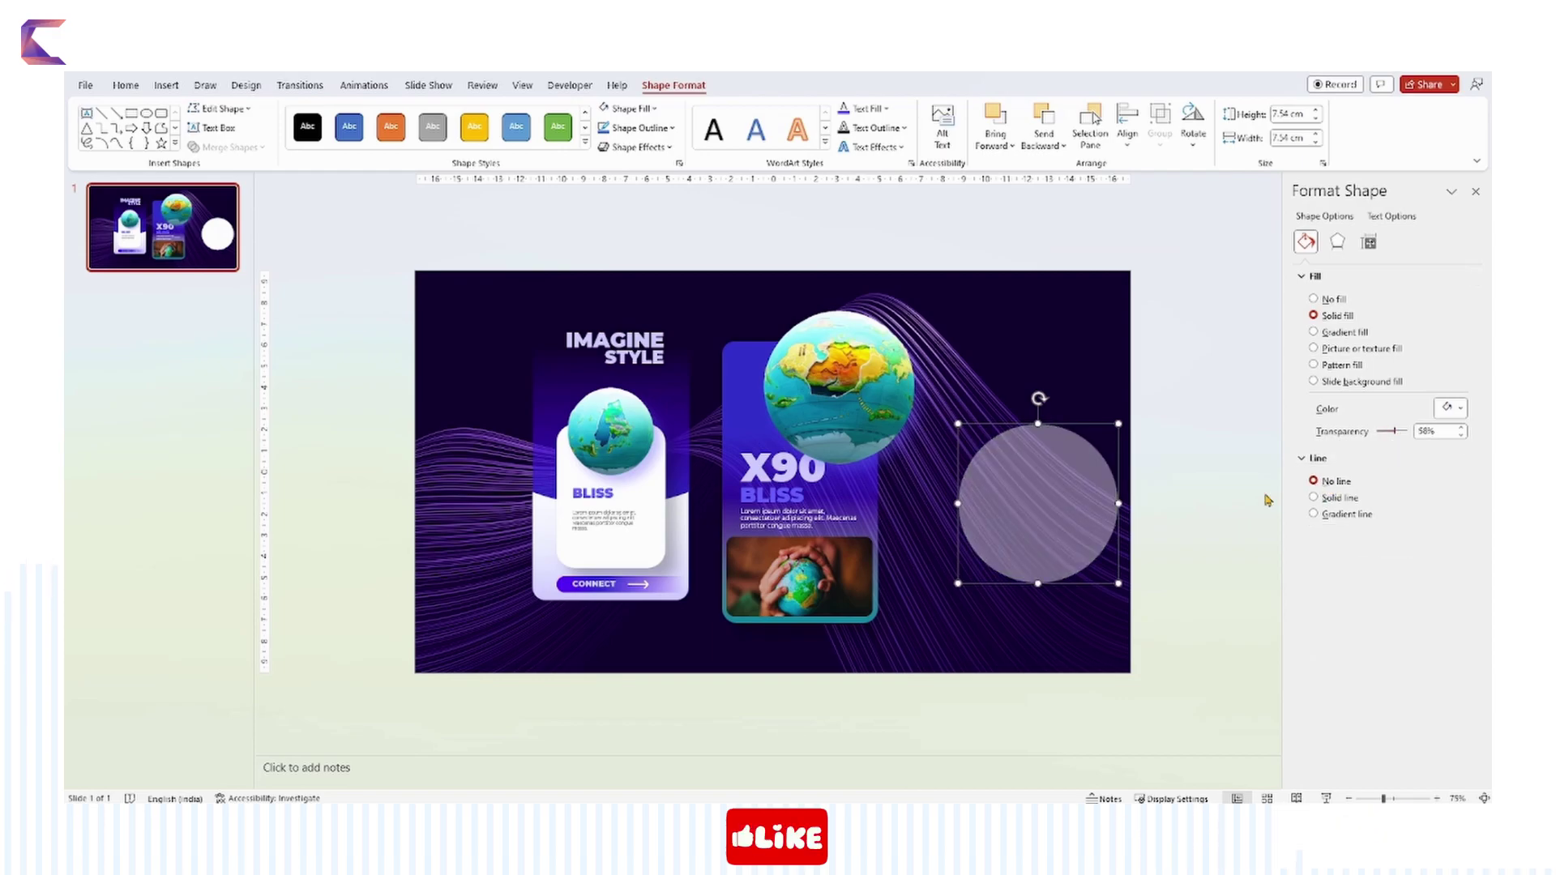
# Shrink the circle to 6.29 cm, move it onto the X90 globe, and bring the globe to front.
pyautogui.moveTo(989, 483); pyautogui.dragTo(998, 492)
pyautogui.moveTo(1125, 442); pyautogui.dragTo(1051, 504)
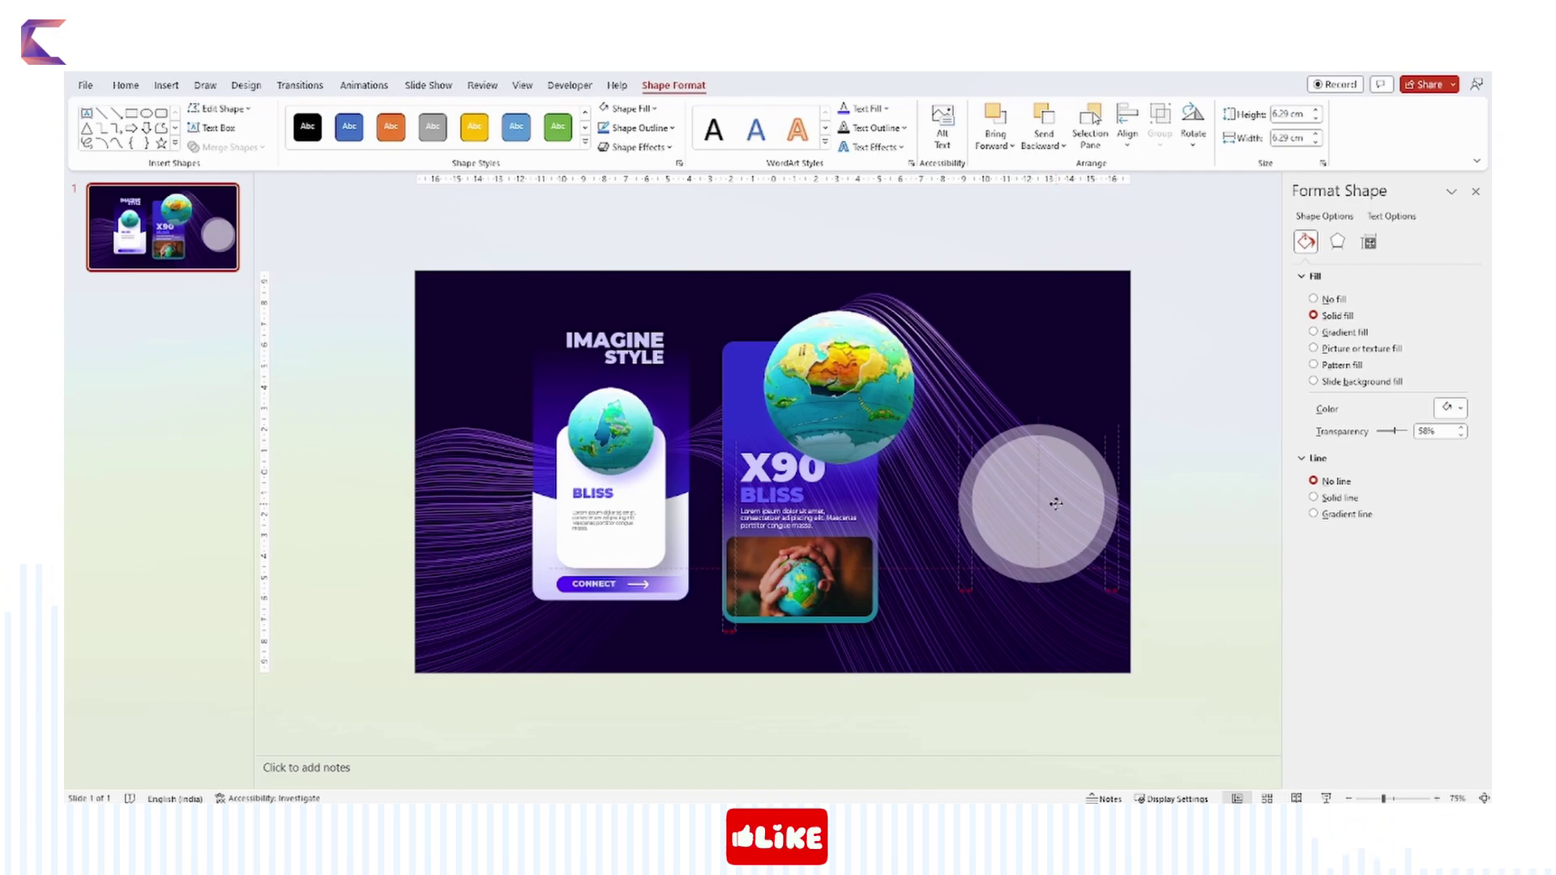
pyautogui.click(1156, 566)
pyautogui.moveTo(1172, 604); pyautogui.dragTo(922, 399)
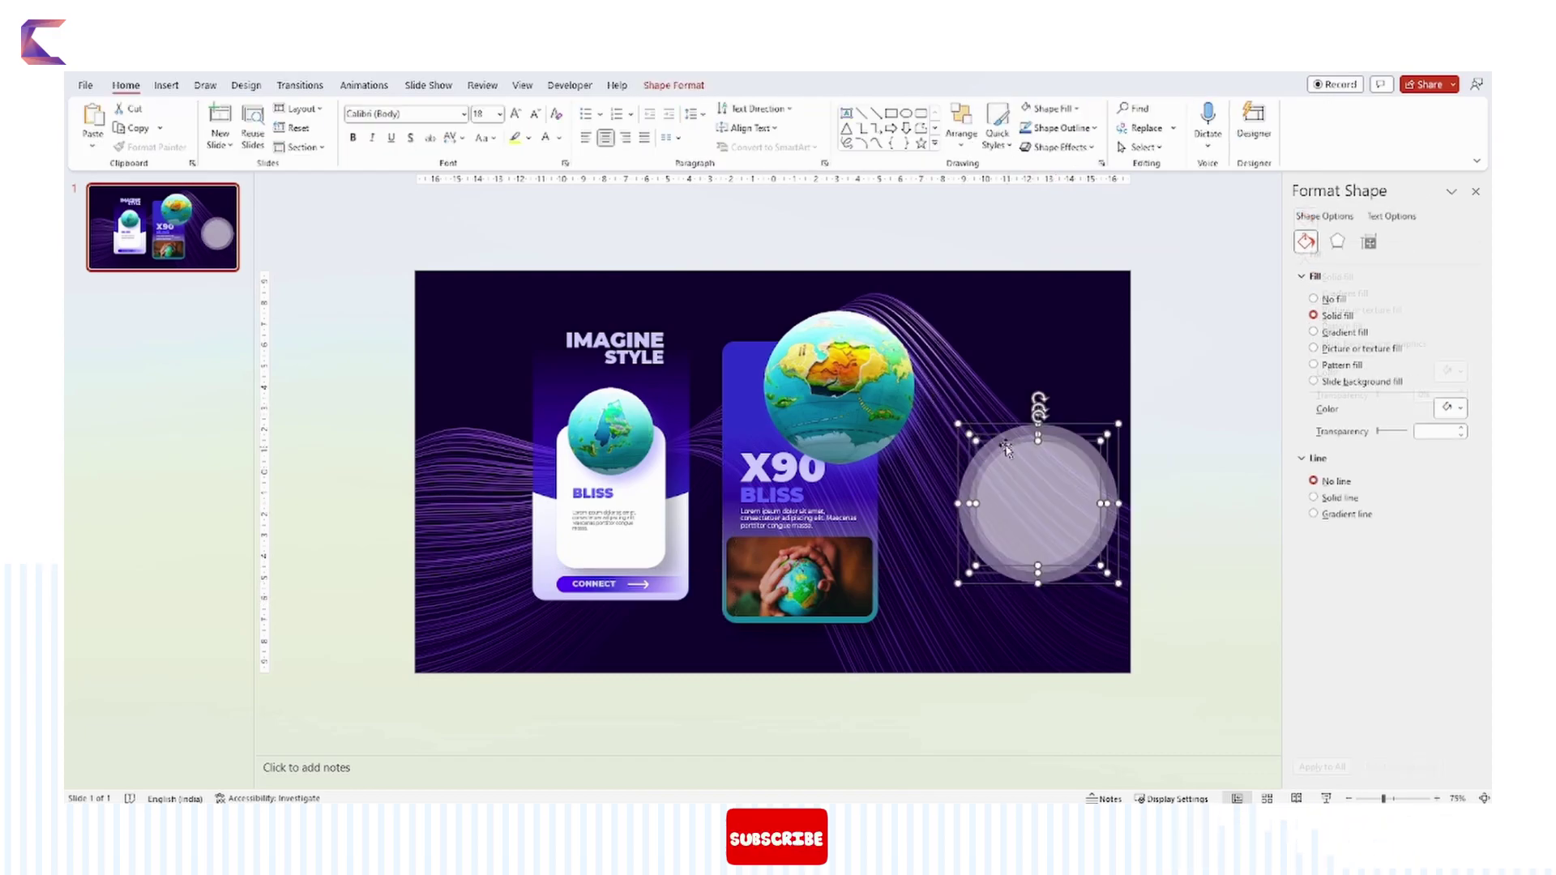
pyautogui.moveTo(1053, 521); pyautogui.dragTo(896, 414)
pyautogui.rightClick(916, 468)
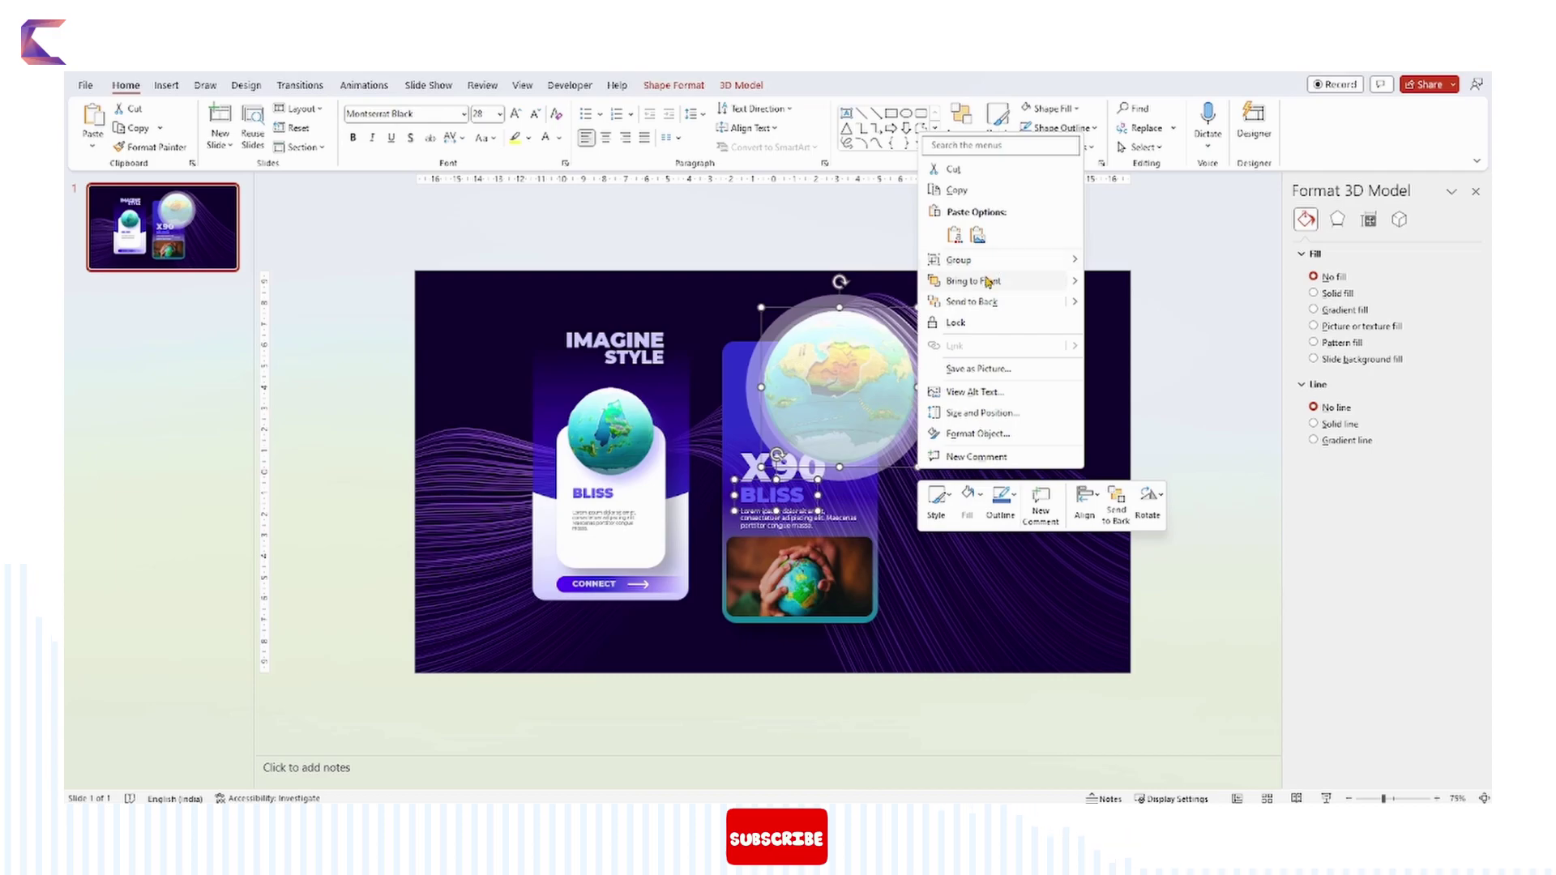
pyautogui.click(987, 281)
pyautogui.click(1182, 505)
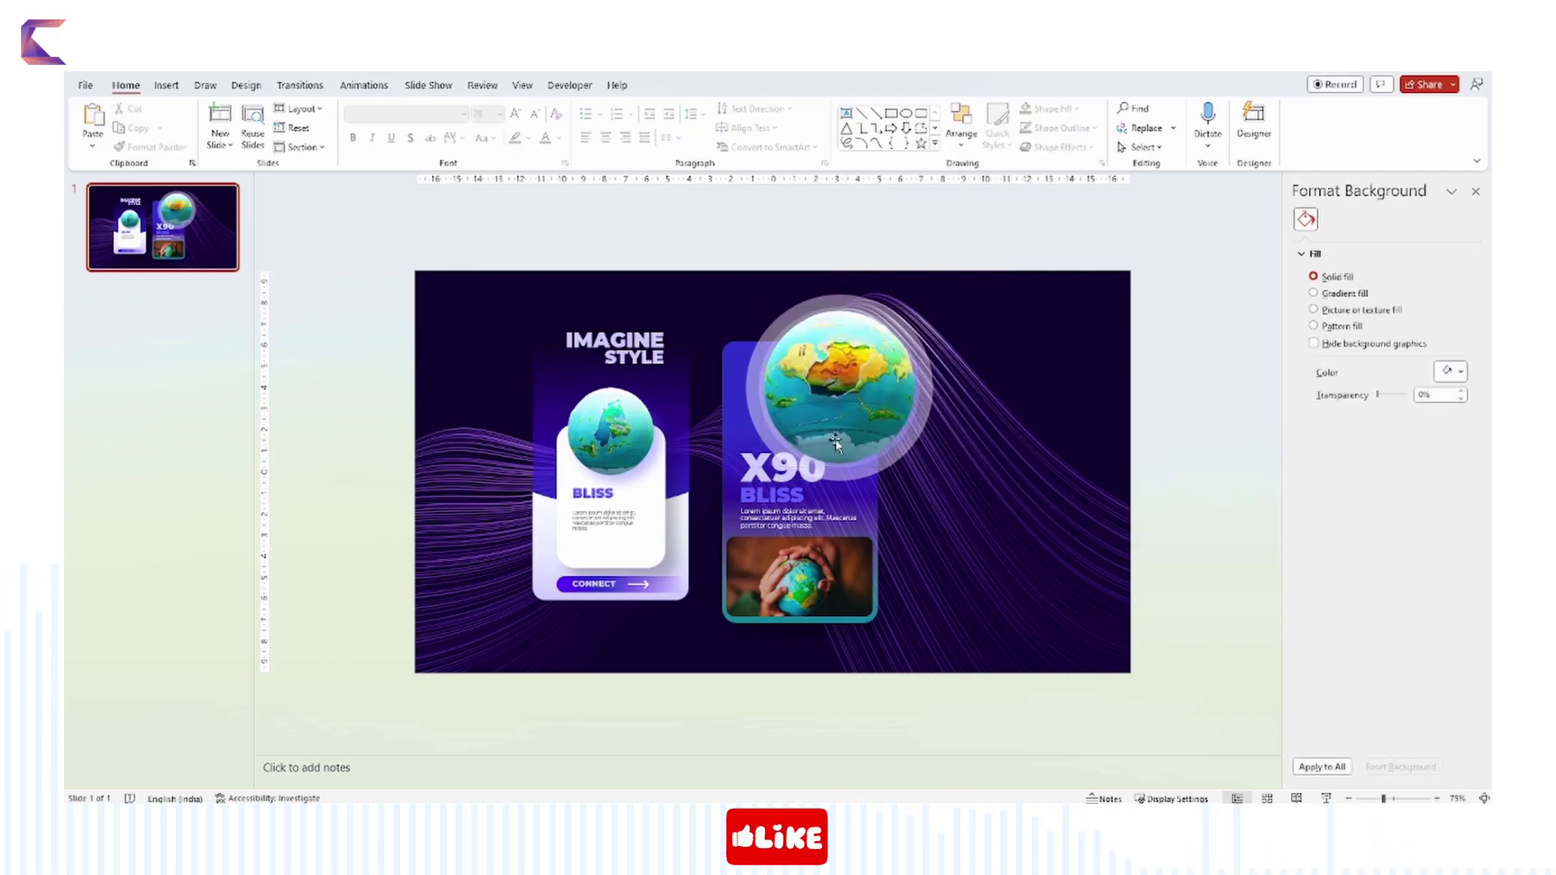
# Apply a gradient fill with a diagonal 135° direction to the glow circle.
pyautogui.click(839, 389)
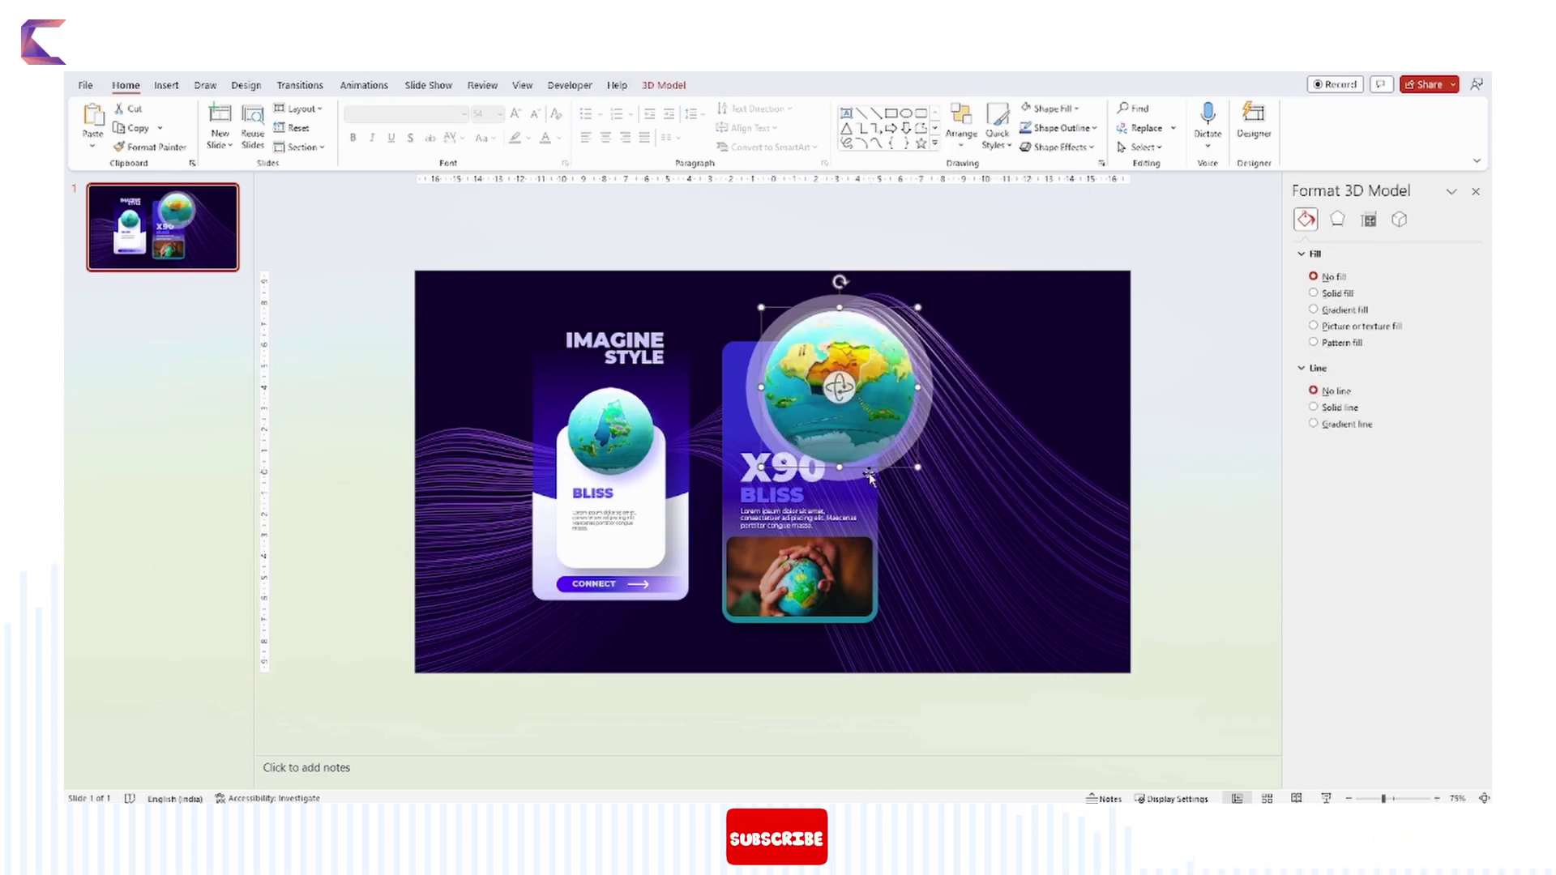
pyautogui.click(861, 478)
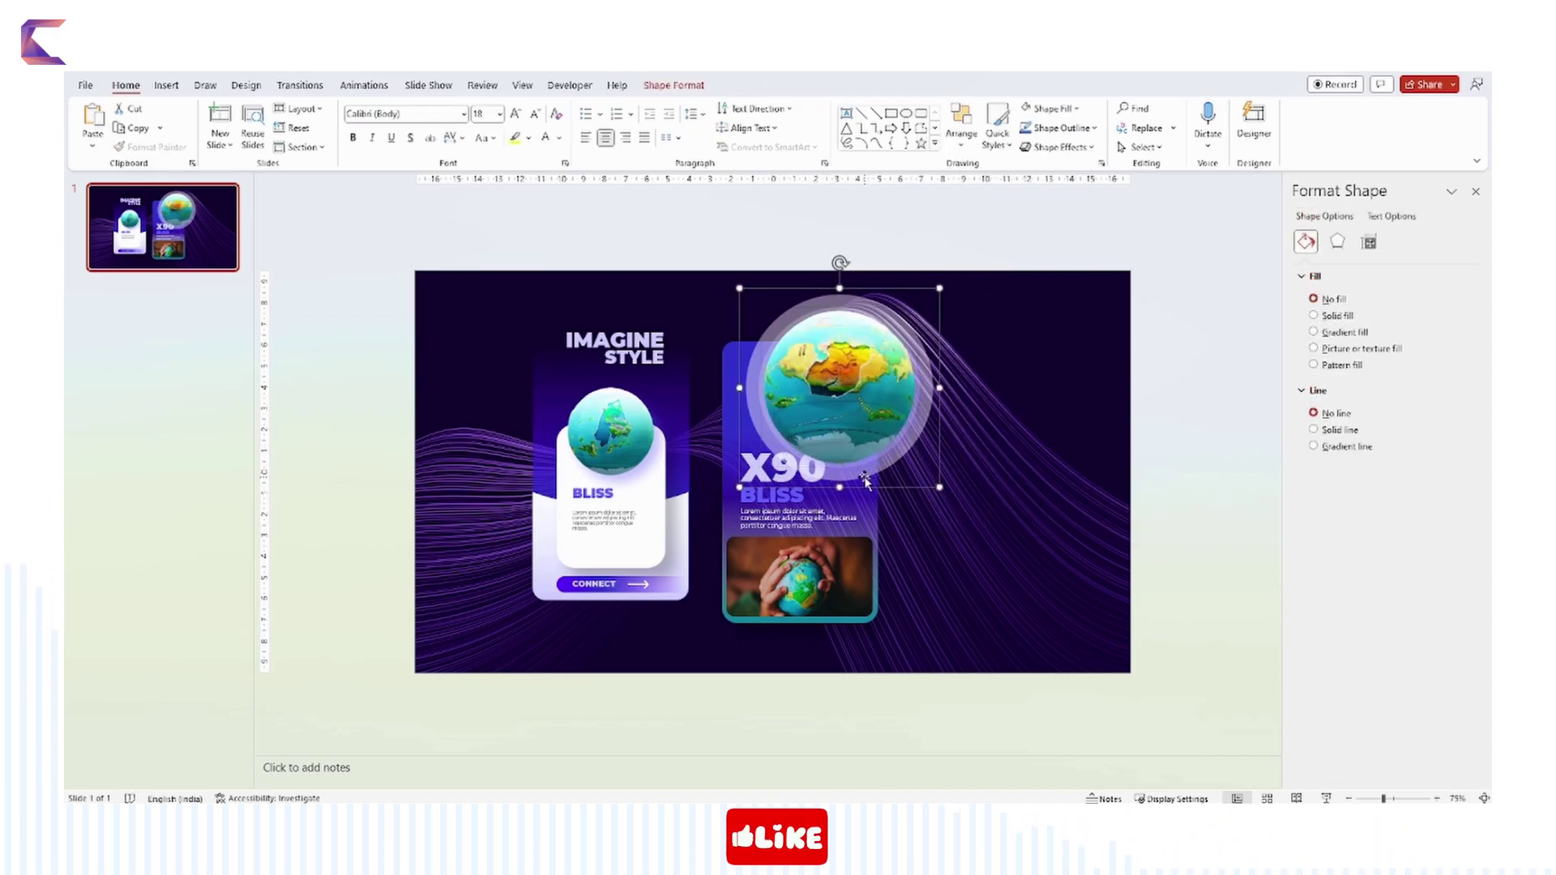
pyautogui.click(1345, 334)
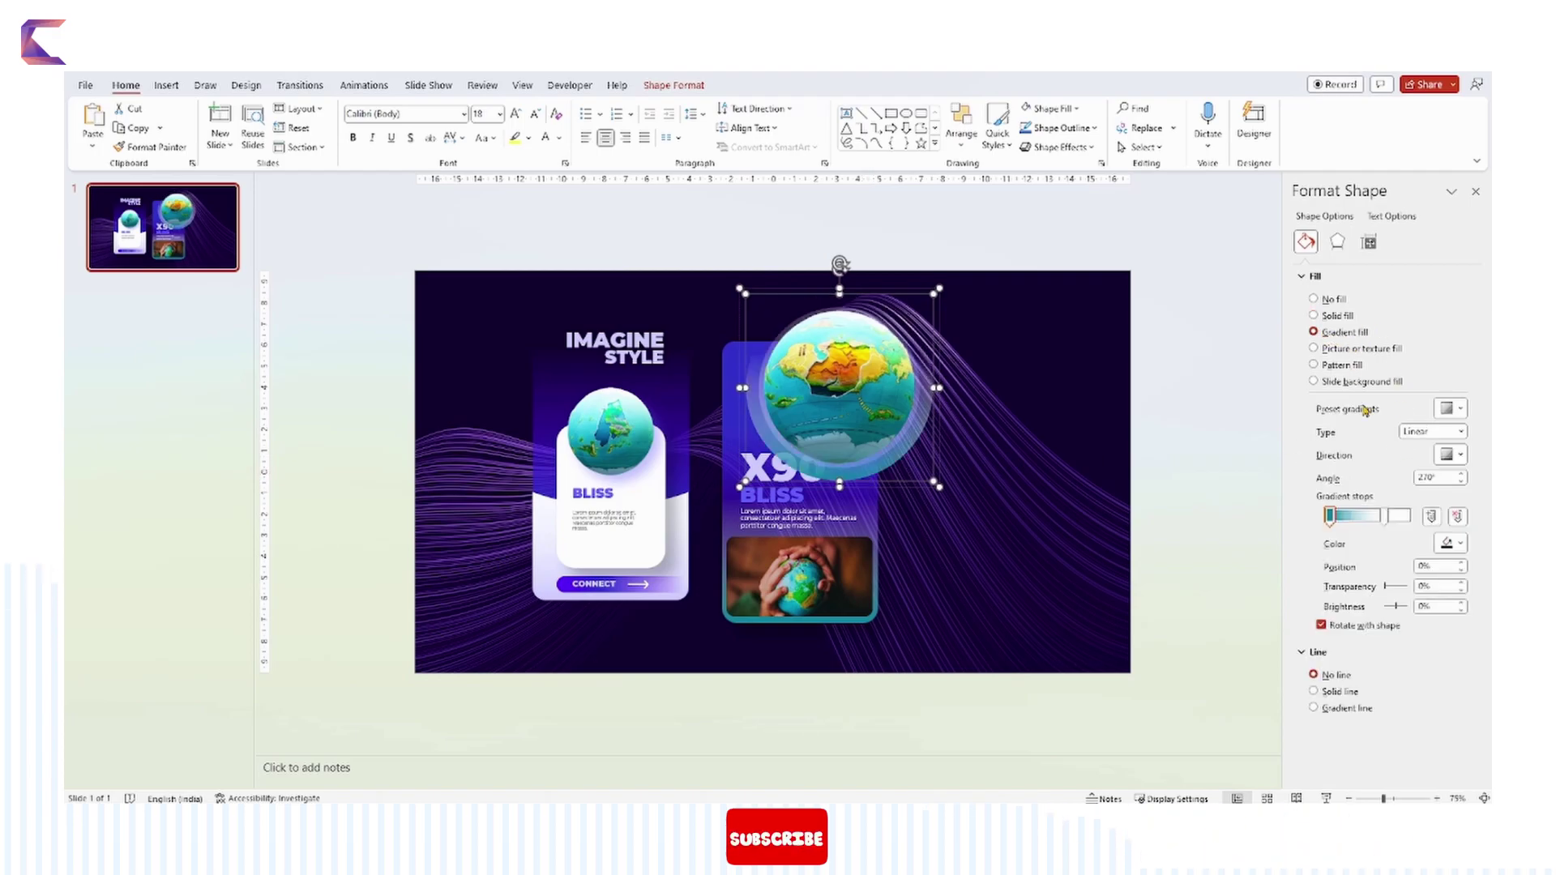
pyautogui.click(1454, 455)
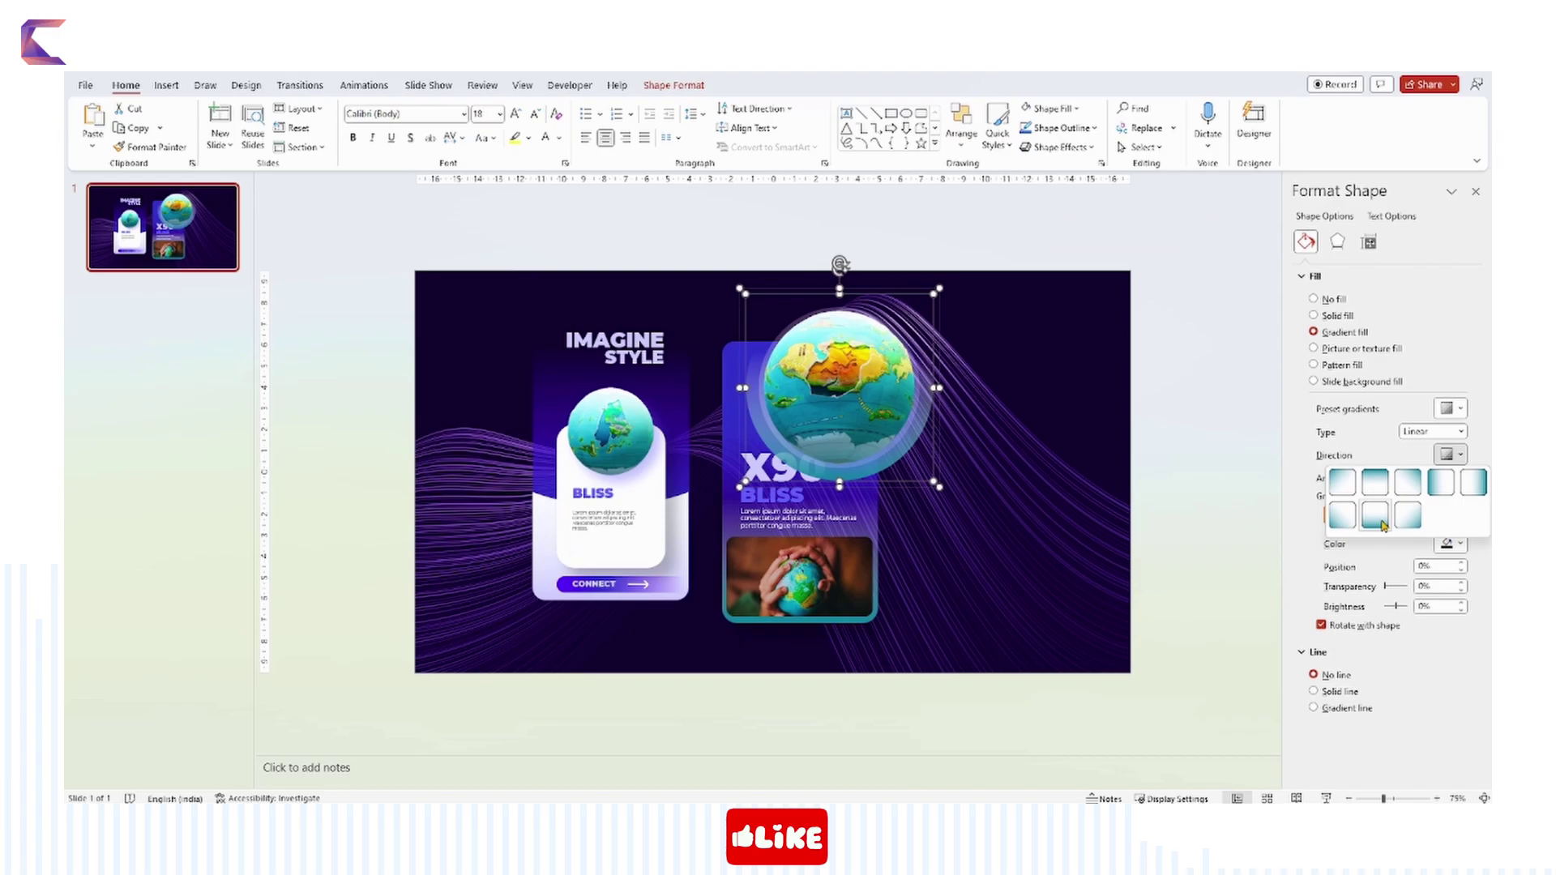
pyautogui.click(1406, 489)
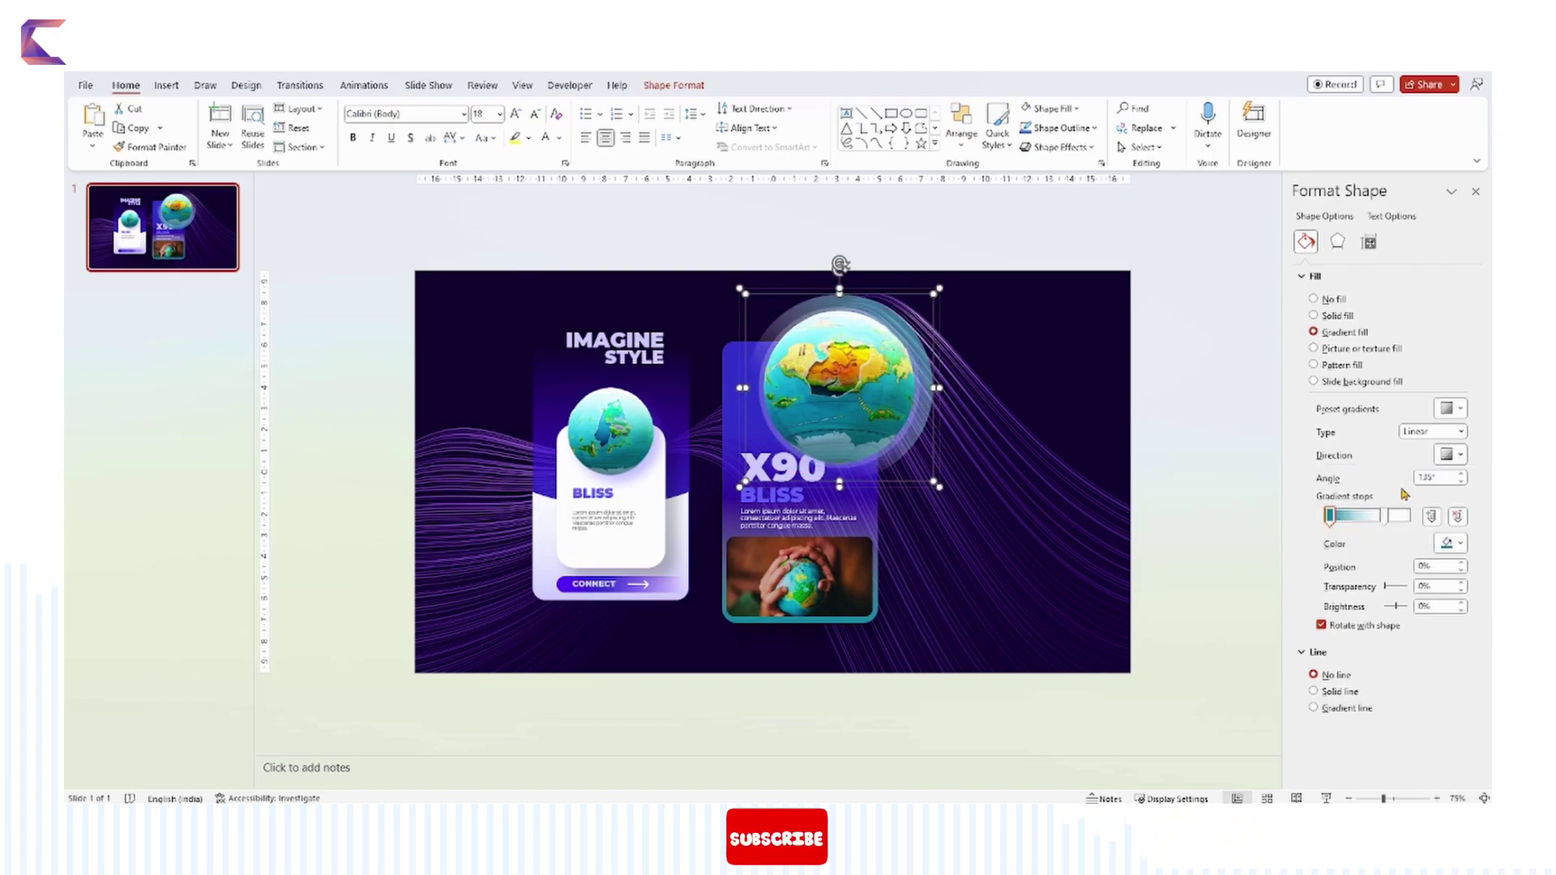
pyautogui.click(1205, 468)
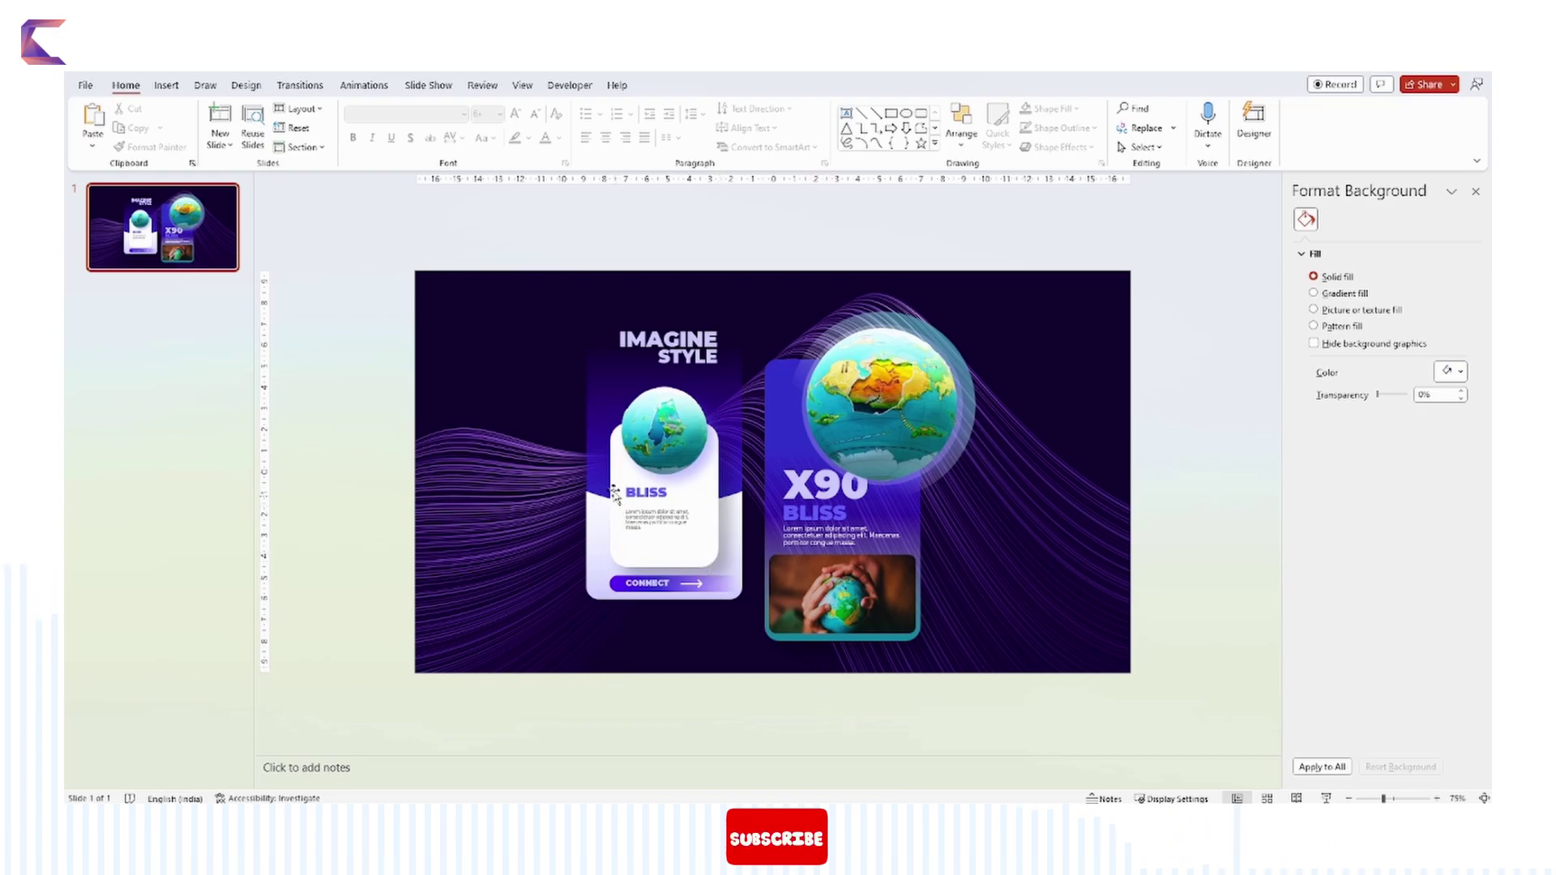
# Retype the copied heading as 'INSPIRATION', widen it to one line, and rotate it vertical.
pyautogui.click(717, 332)
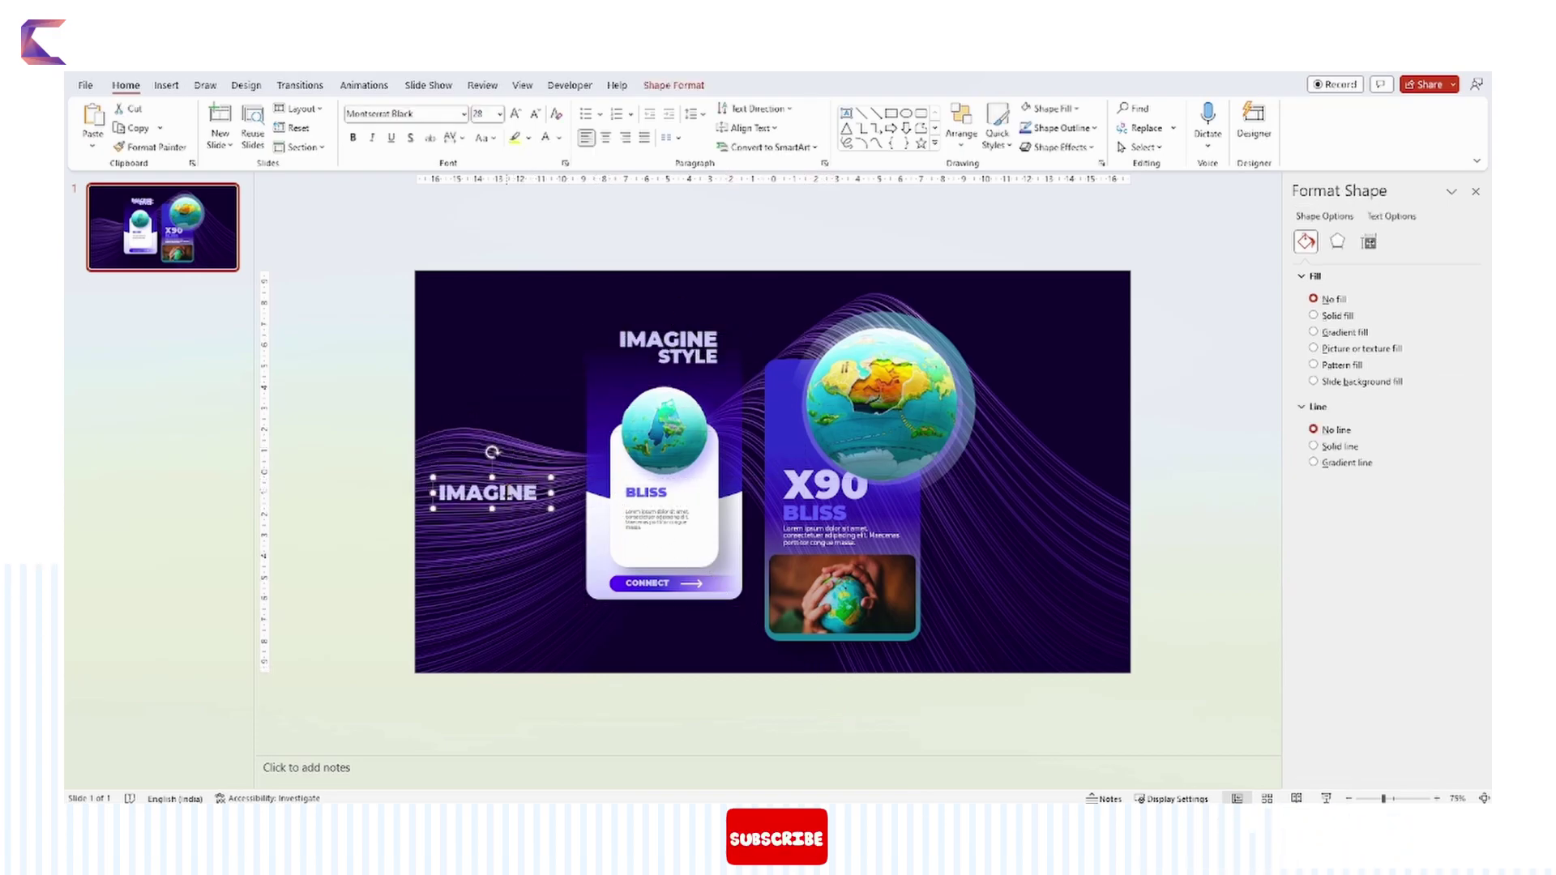
pyautogui.write('INSPI')
pyautogui.write('ION')
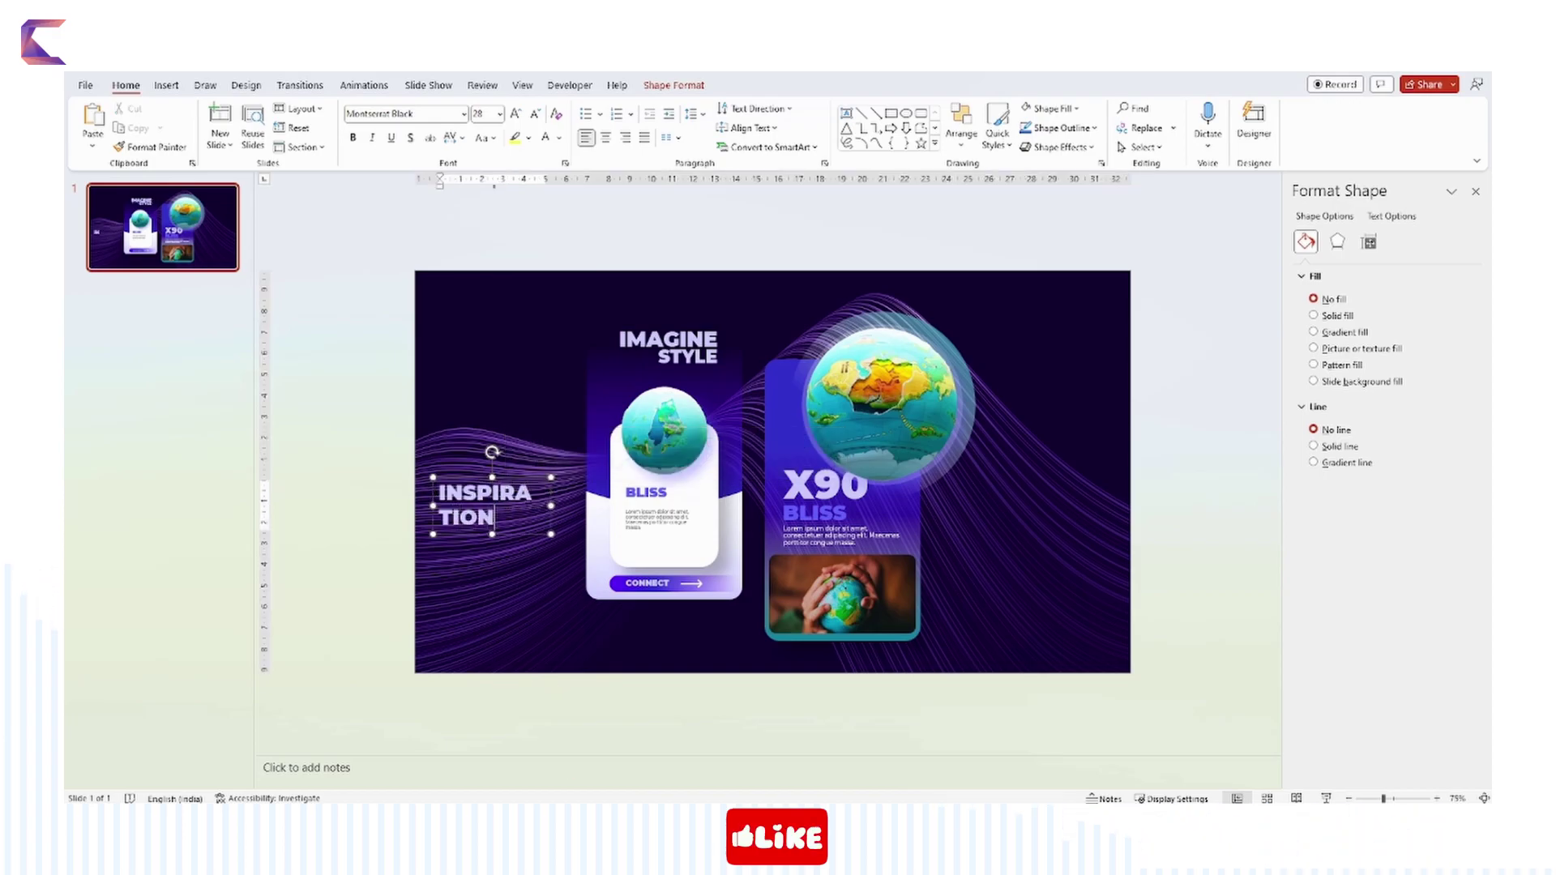
pyautogui.hotkey('ctrl', 'a')
pyautogui.moveTo(551, 508); pyautogui.dragTo(615, 508)
pyautogui.moveTo(524, 451); pyautogui.dragTo(482, 492)
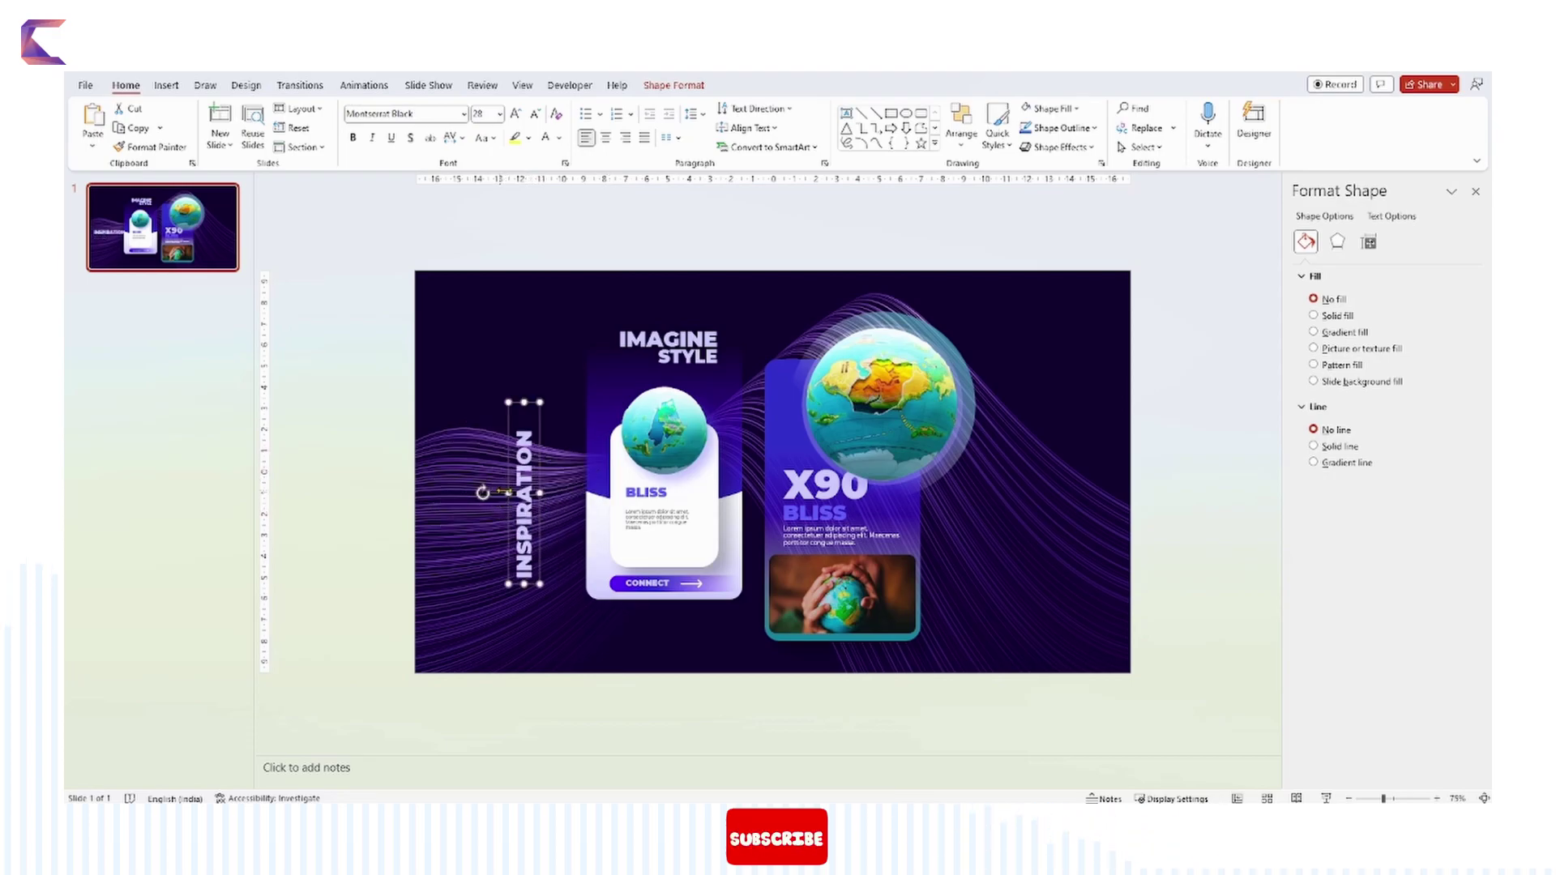
# Set INSPIRATION to Very Loose spacing at 40 pt, then copy the BLISS card.
pyautogui.click(453, 139)
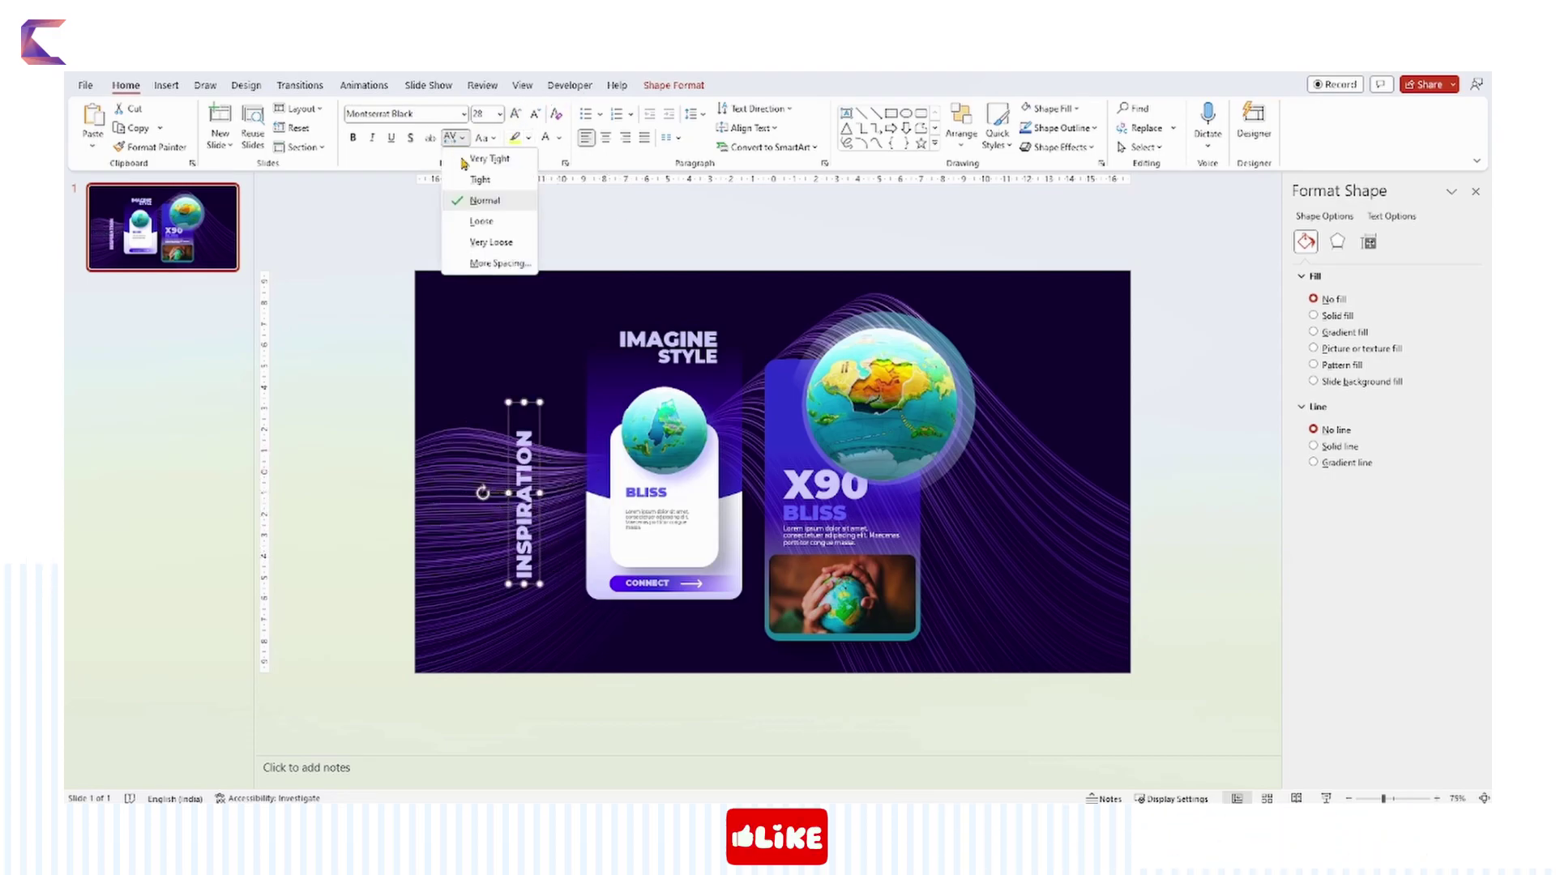
pyautogui.click(490, 242)
pyautogui.moveTo(525, 402); pyautogui.dragTo(525, 311)
pyautogui.click(515, 114)
pyautogui.click(516, 113)
pyautogui.click(516, 113)
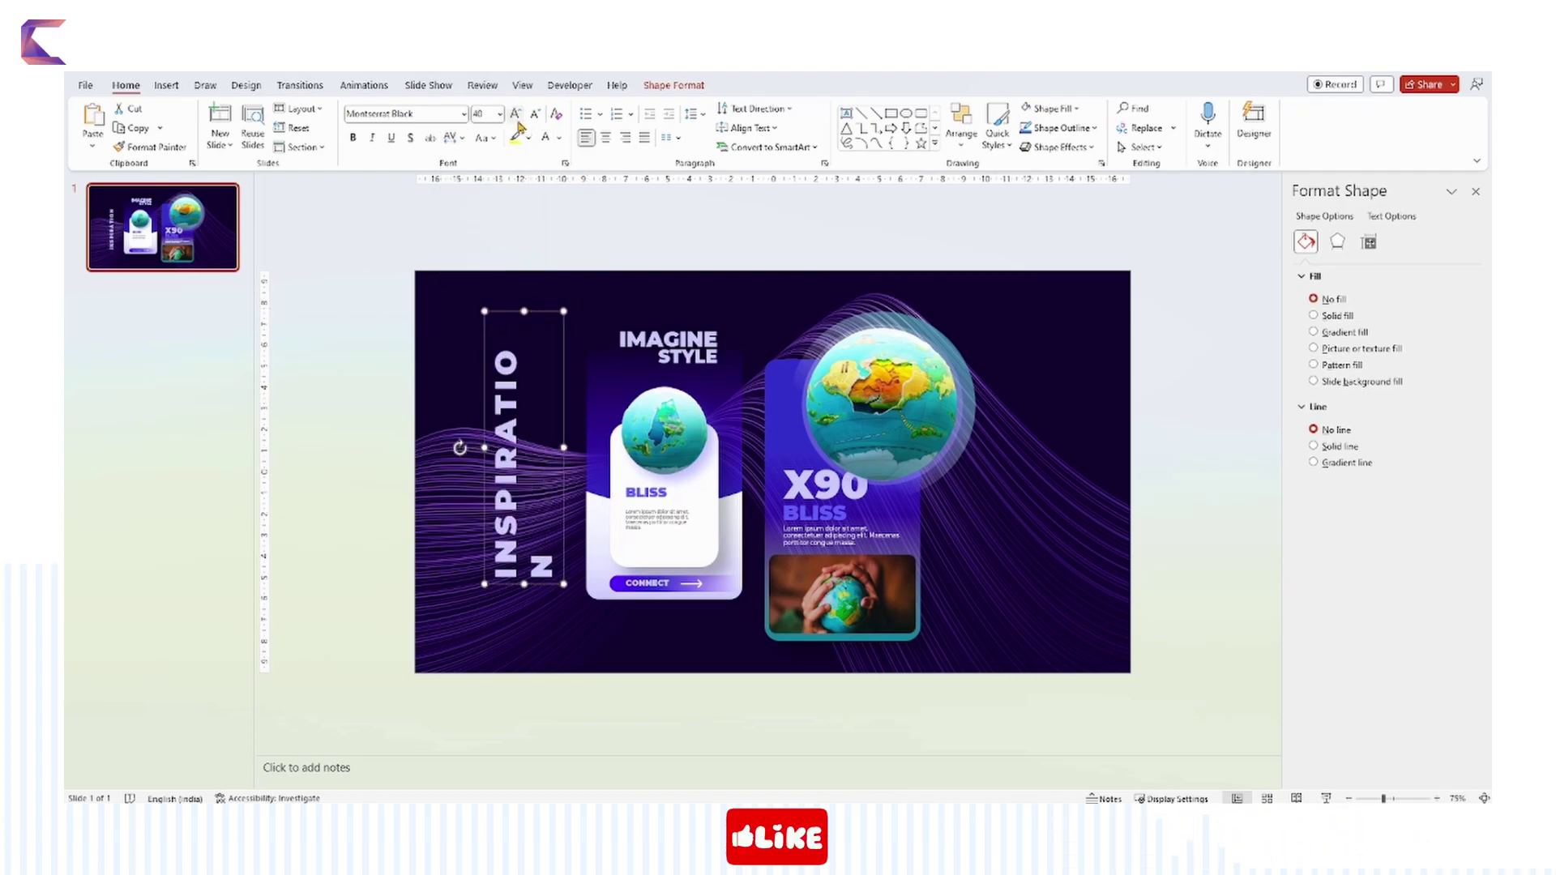
pyautogui.moveTo(523, 582); pyautogui.dragTo(595, 588)
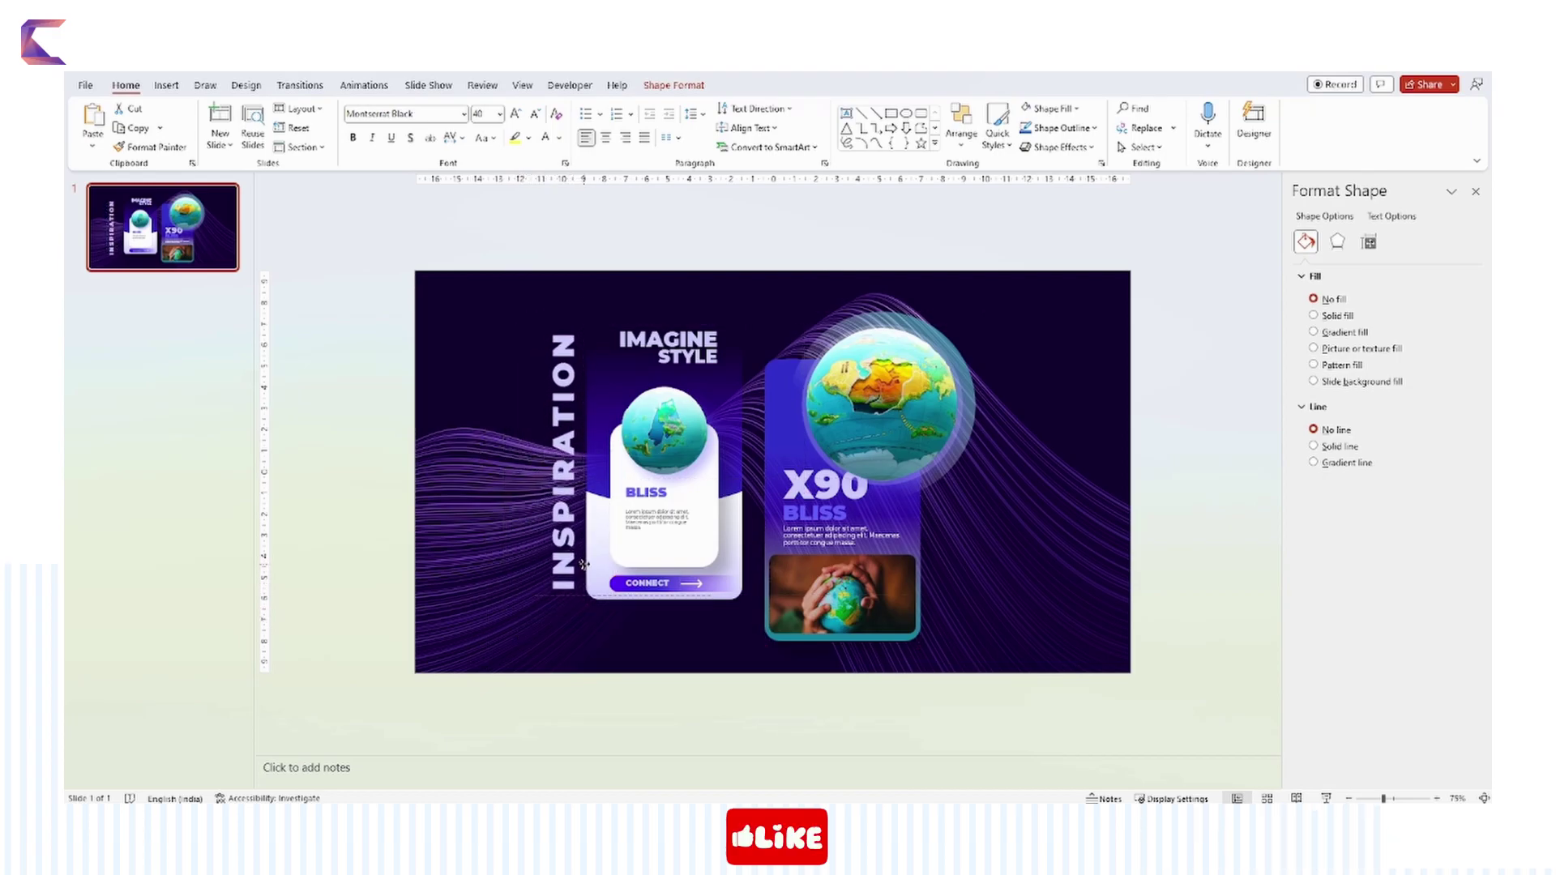
pyautogui.click(732, 572)
pyautogui.moveTo(732, 573); pyautogui.dragTo(513, 562)
# Cut the duplicate, paste it as a picture, raise saturation to 251%, and soften it fully.
pyautogui.hotkey('ctrl', 'x')
pyautogui.rightClick(379, 509)
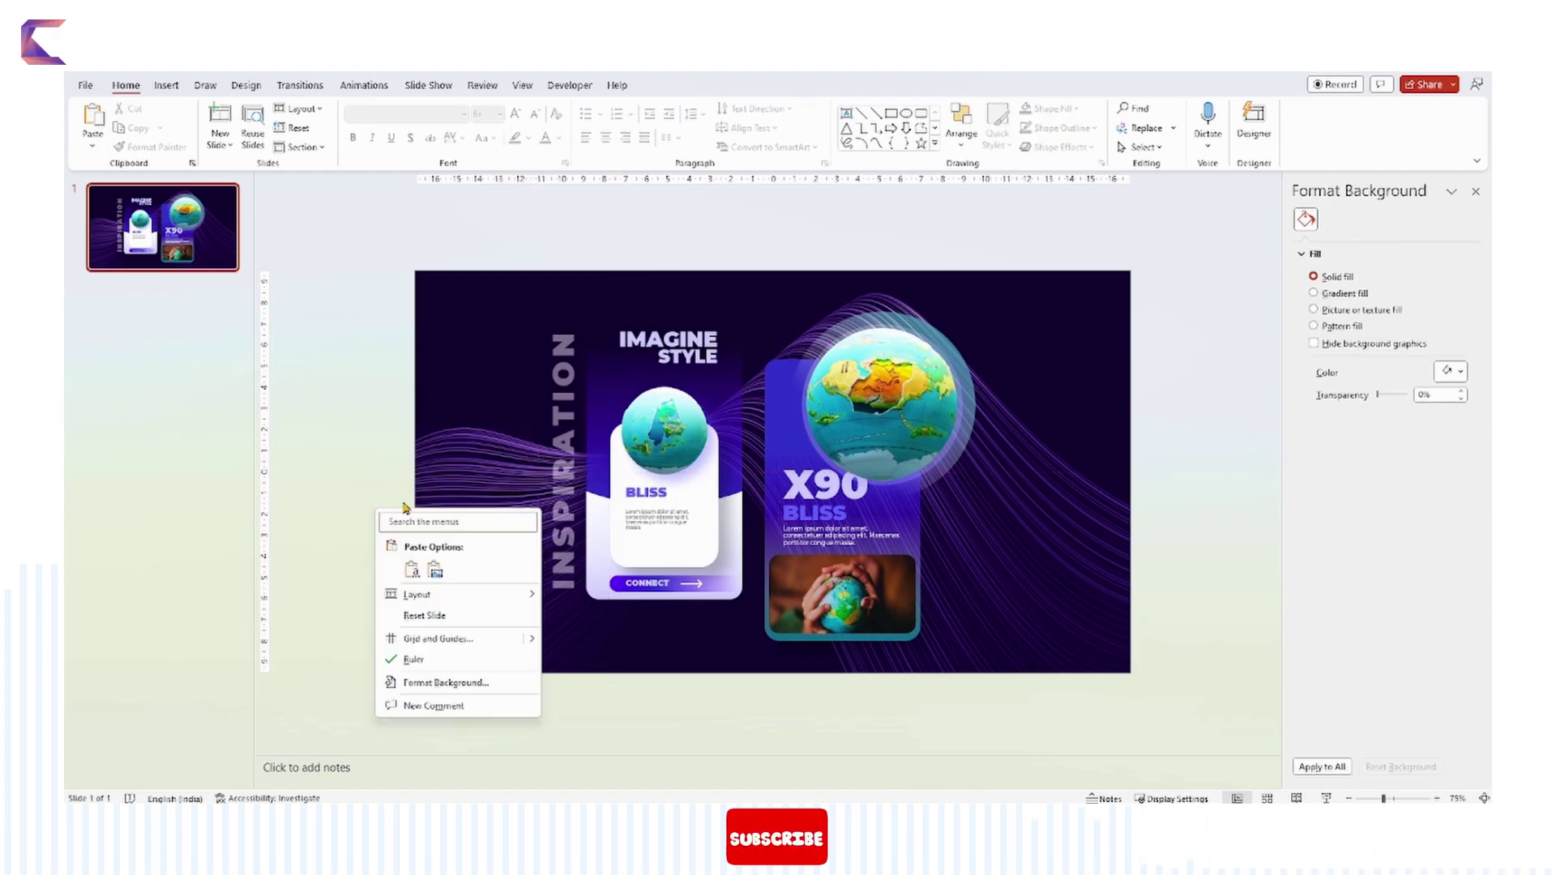
pyautogui.click(430, 567)
pyautogui.click(1400, 220)
pyautogui.moveTo(1386, 336); pyautogui.dragTo(1215, 309)
pyautogui.click(1367, 257)
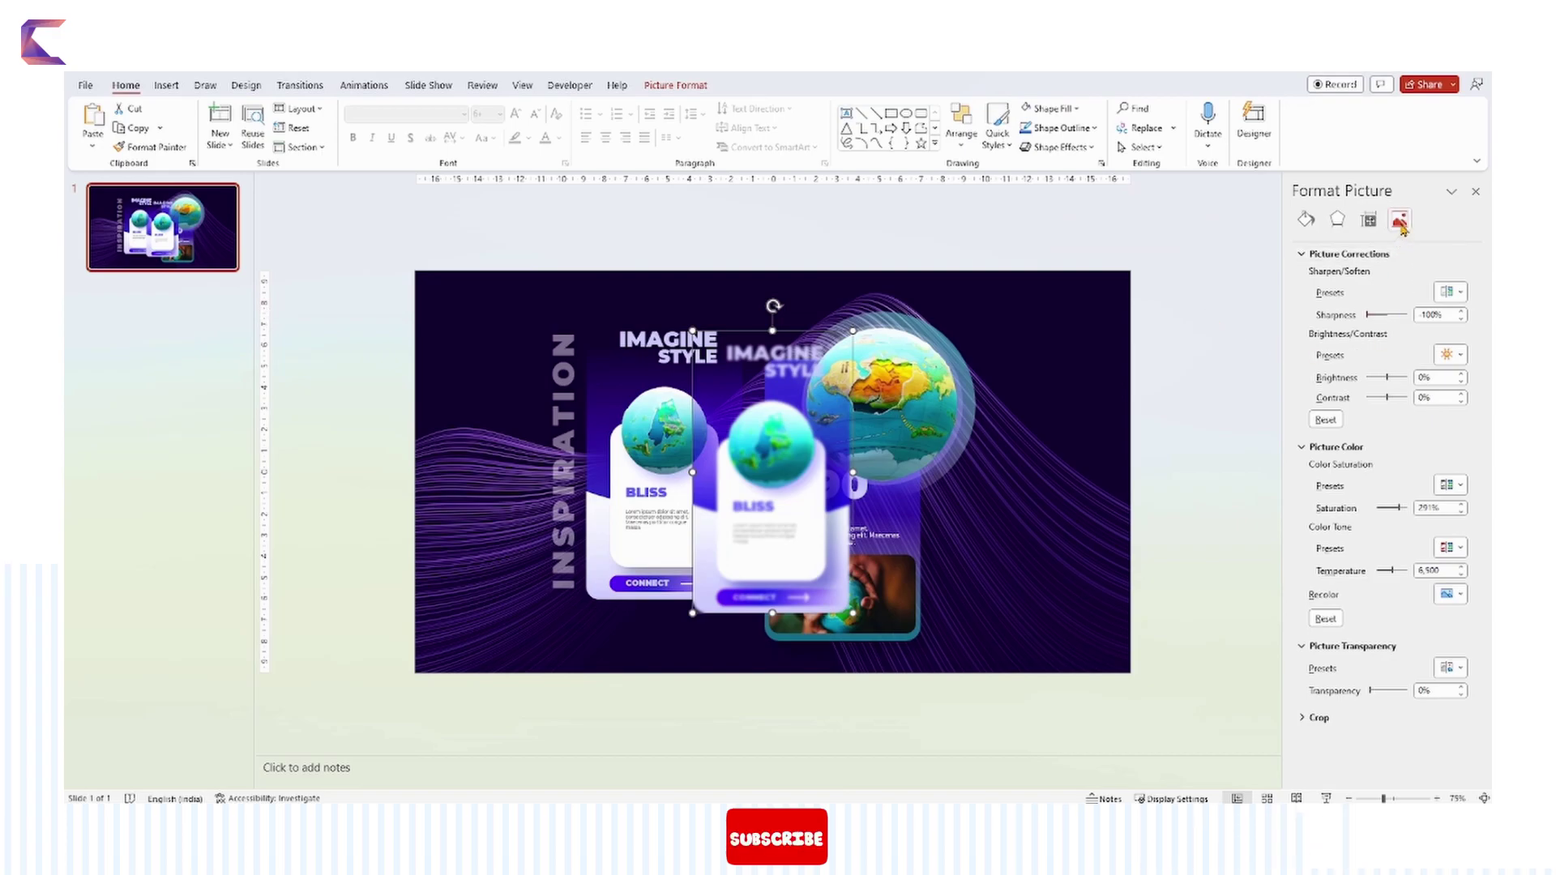